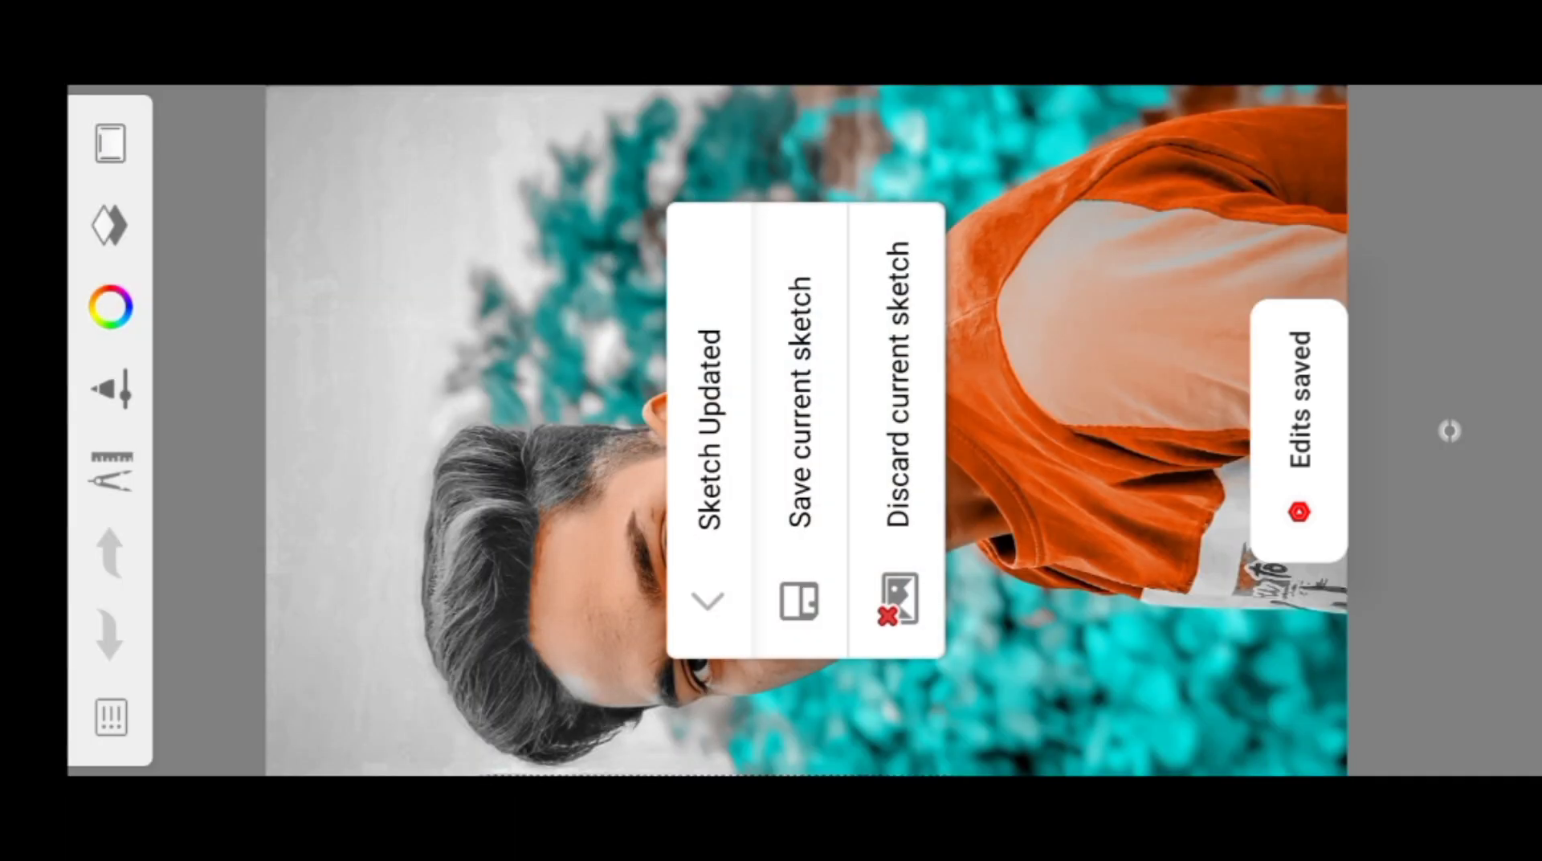
Discard the old sketch to reveal the portrait photo and show the Smudge Round Bristle Brush settings
left_click(908, 285)
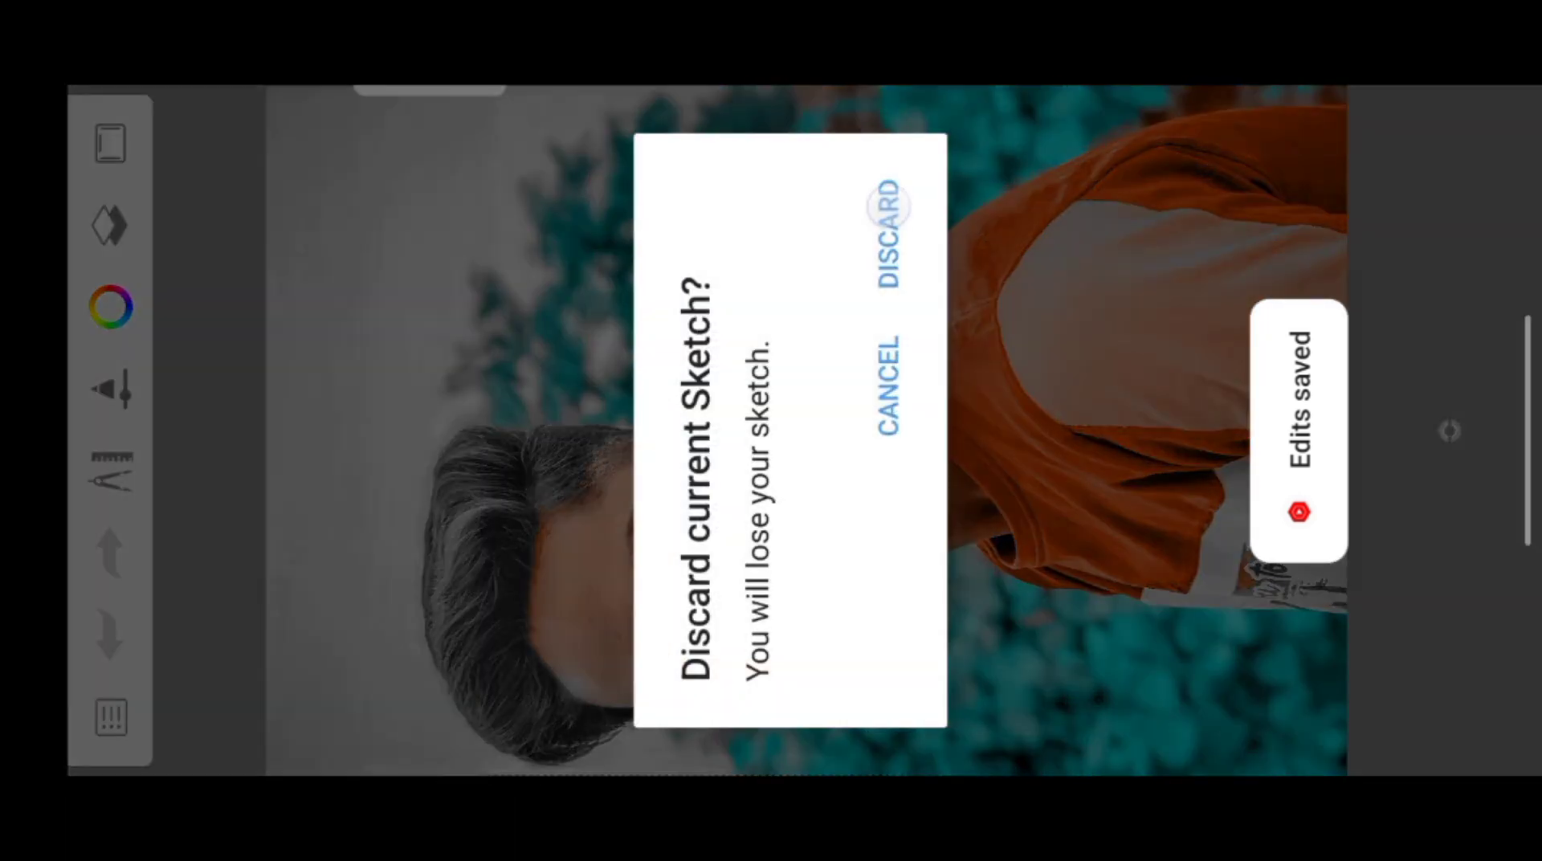
left_click(888, 207)
scroll(819, 339, "up", 3)
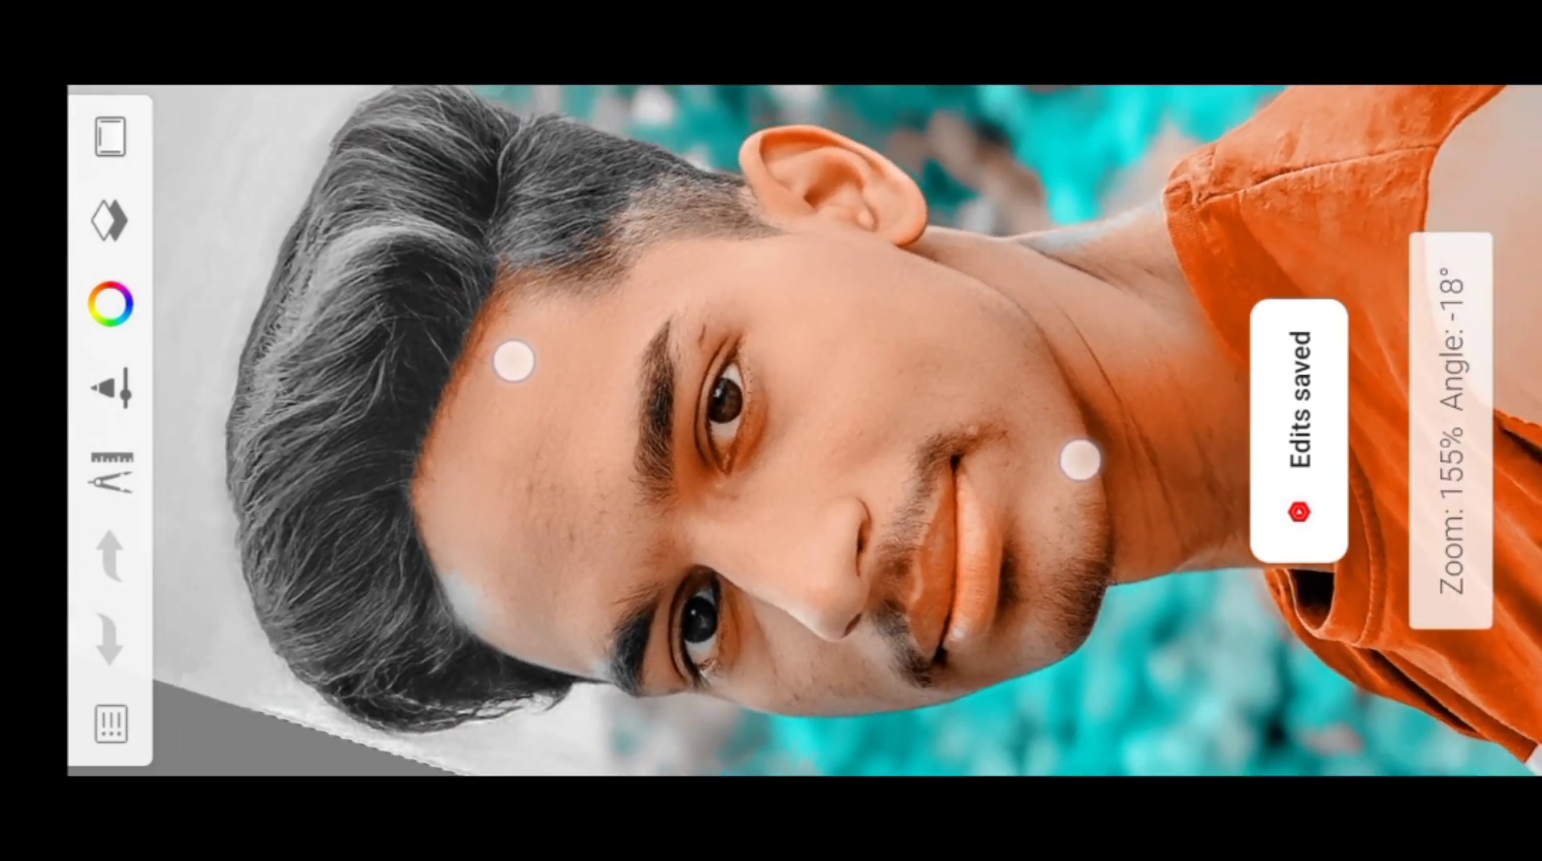
left_click(147, 392)
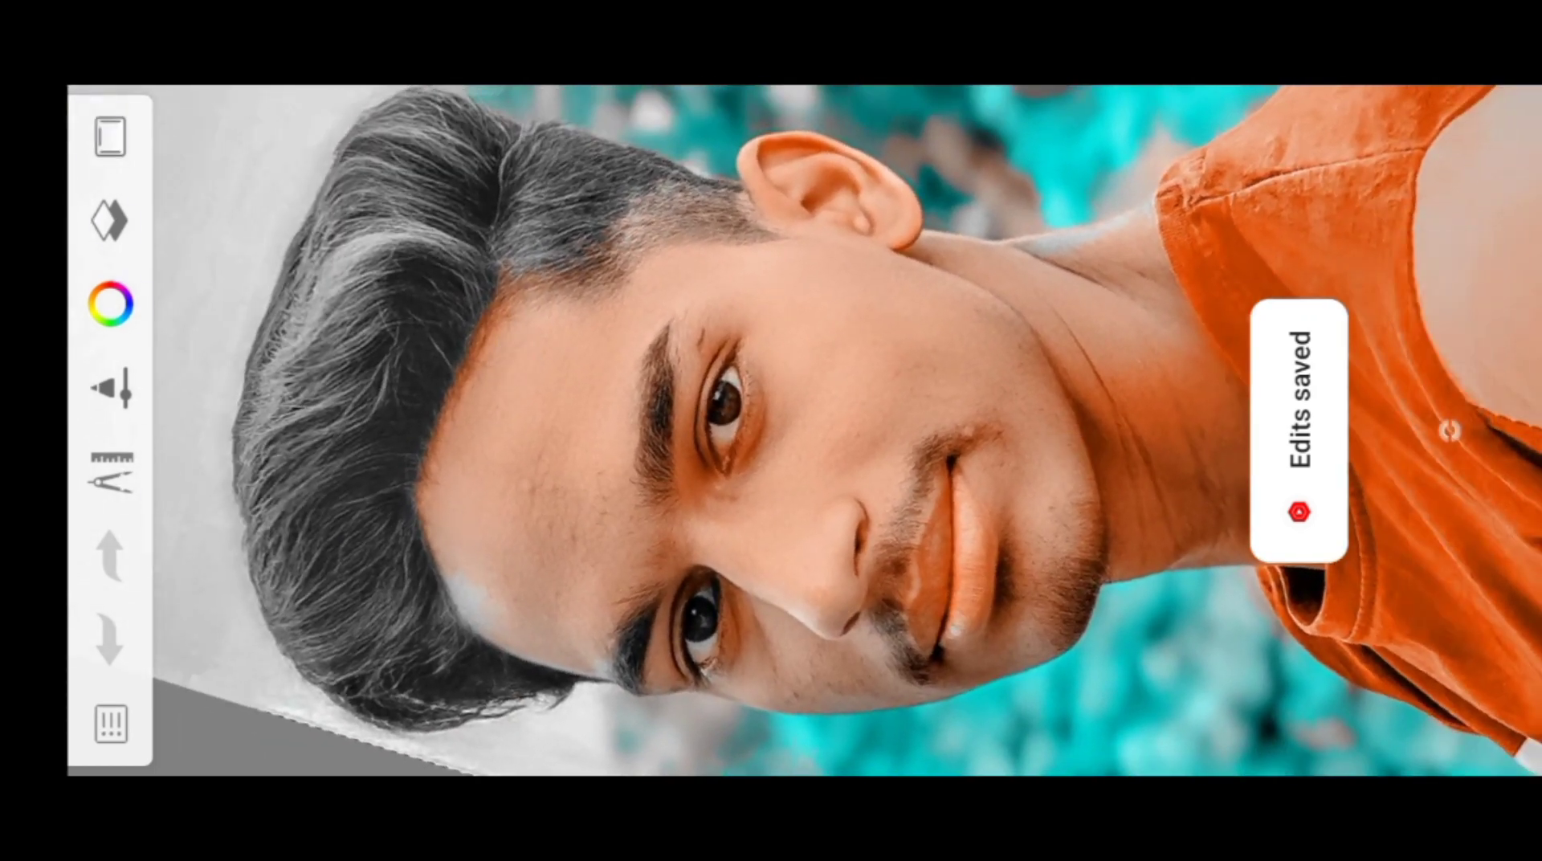
left_click(133, 286)
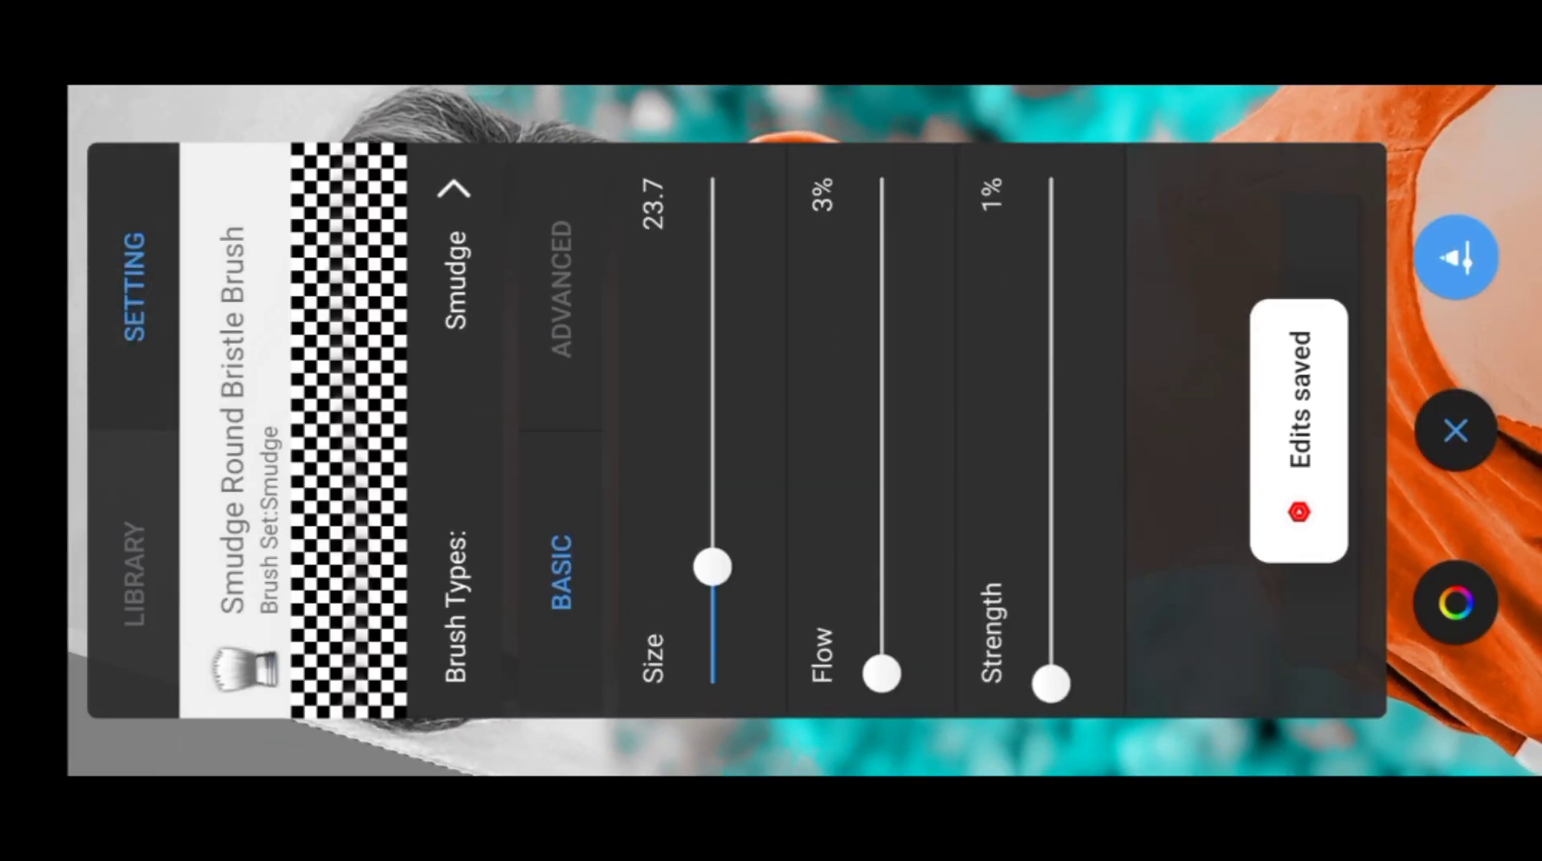
Reduce the smudge brush size and raise its strength slightly
mouse_move(781, 630)
left_mouse_down()
mouse_move(779, 591)
mouse_move(715, 551)
mouse_move(726, 543)
left_mouse_up()
scroll(776, 306, "up", 3)
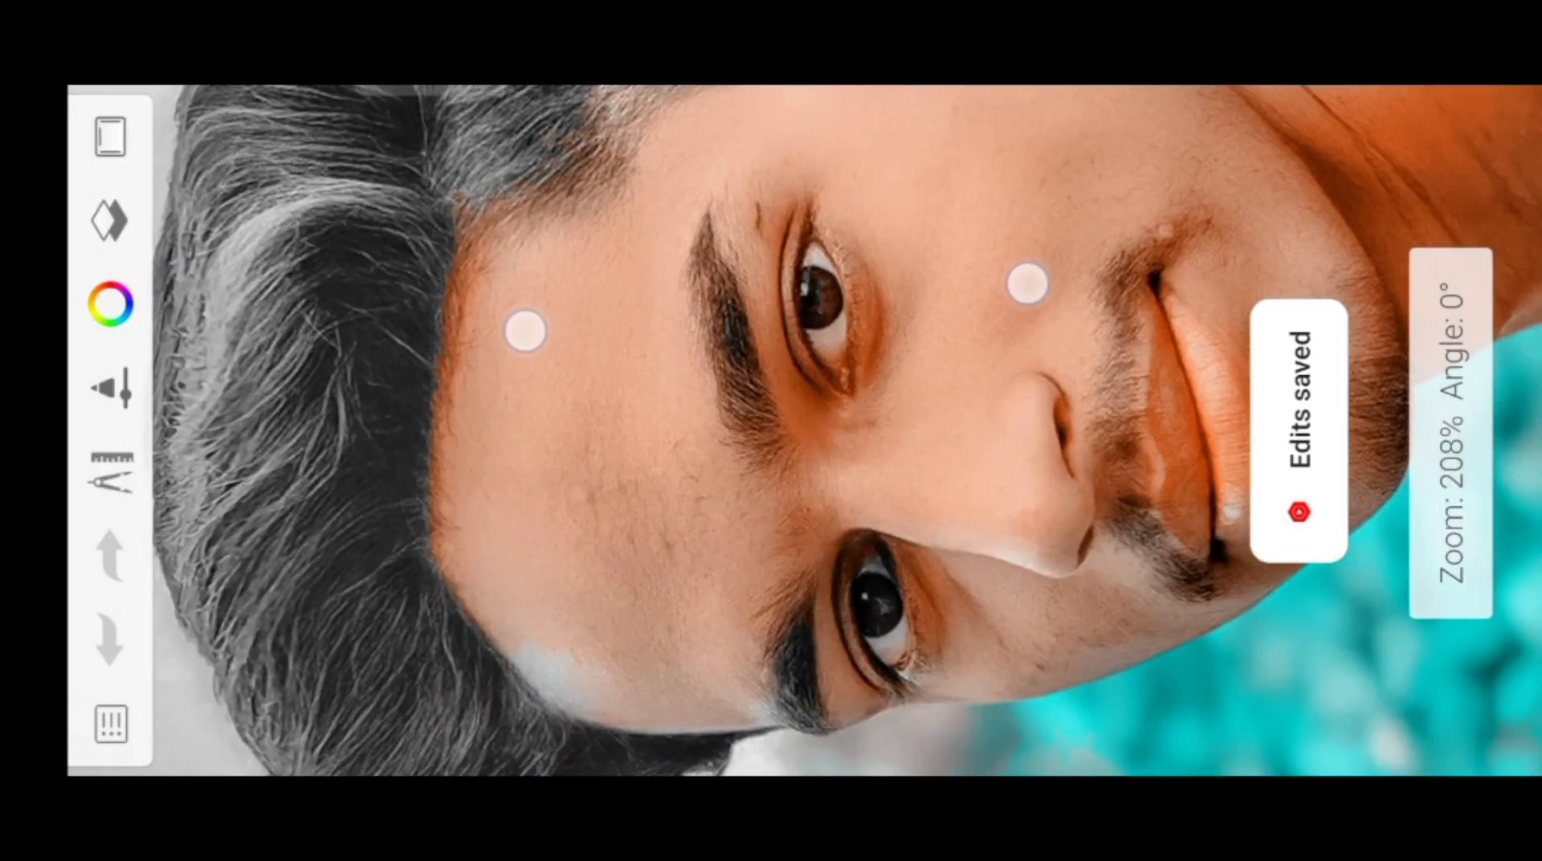
scroll(776, 306, "up", 3)
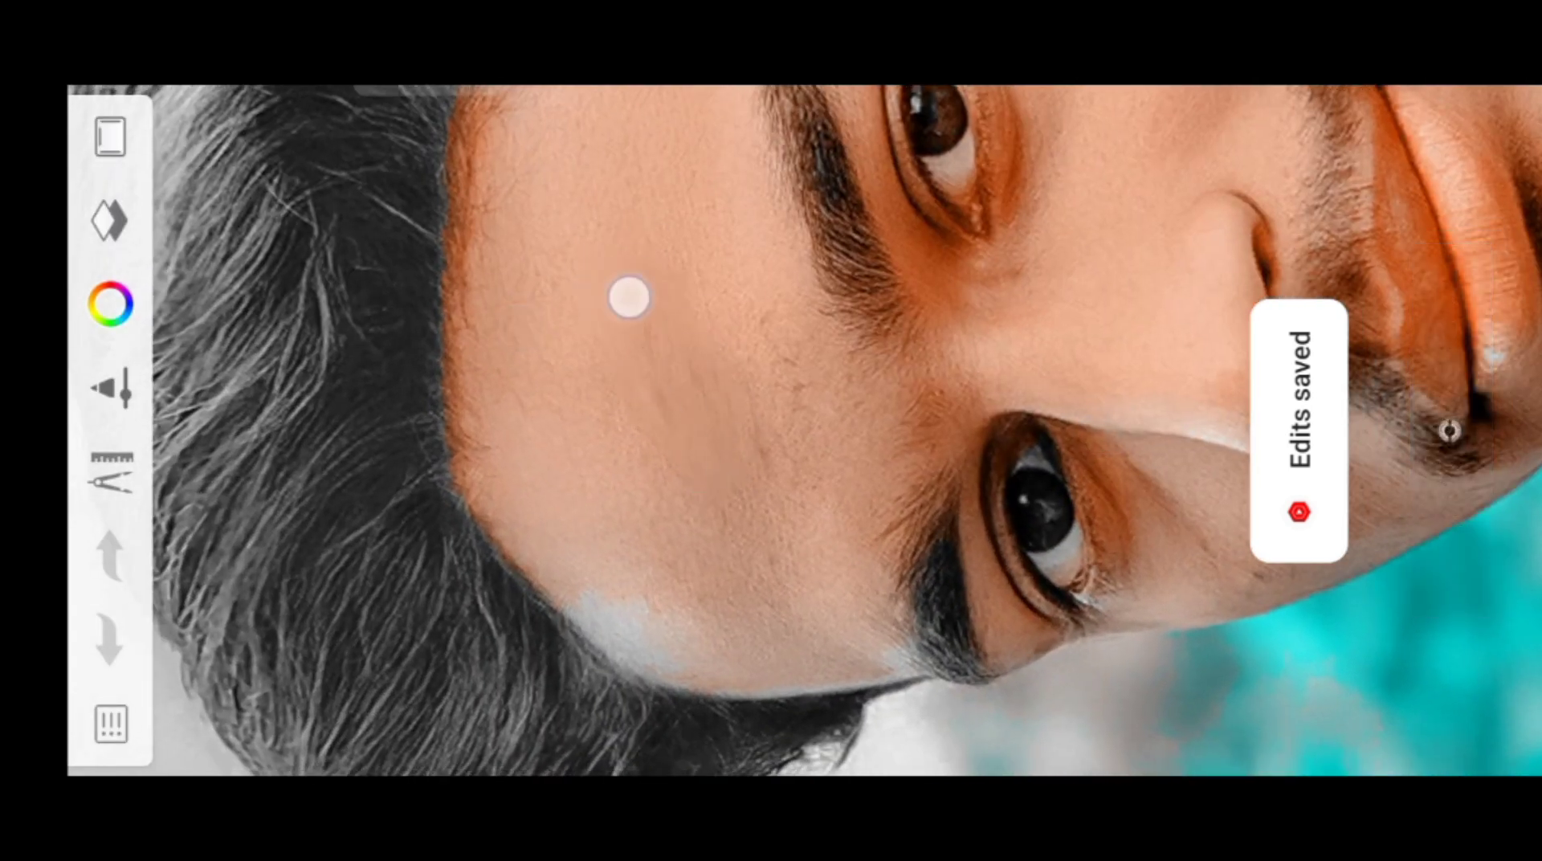
scroll(629, 298, "up", 2)
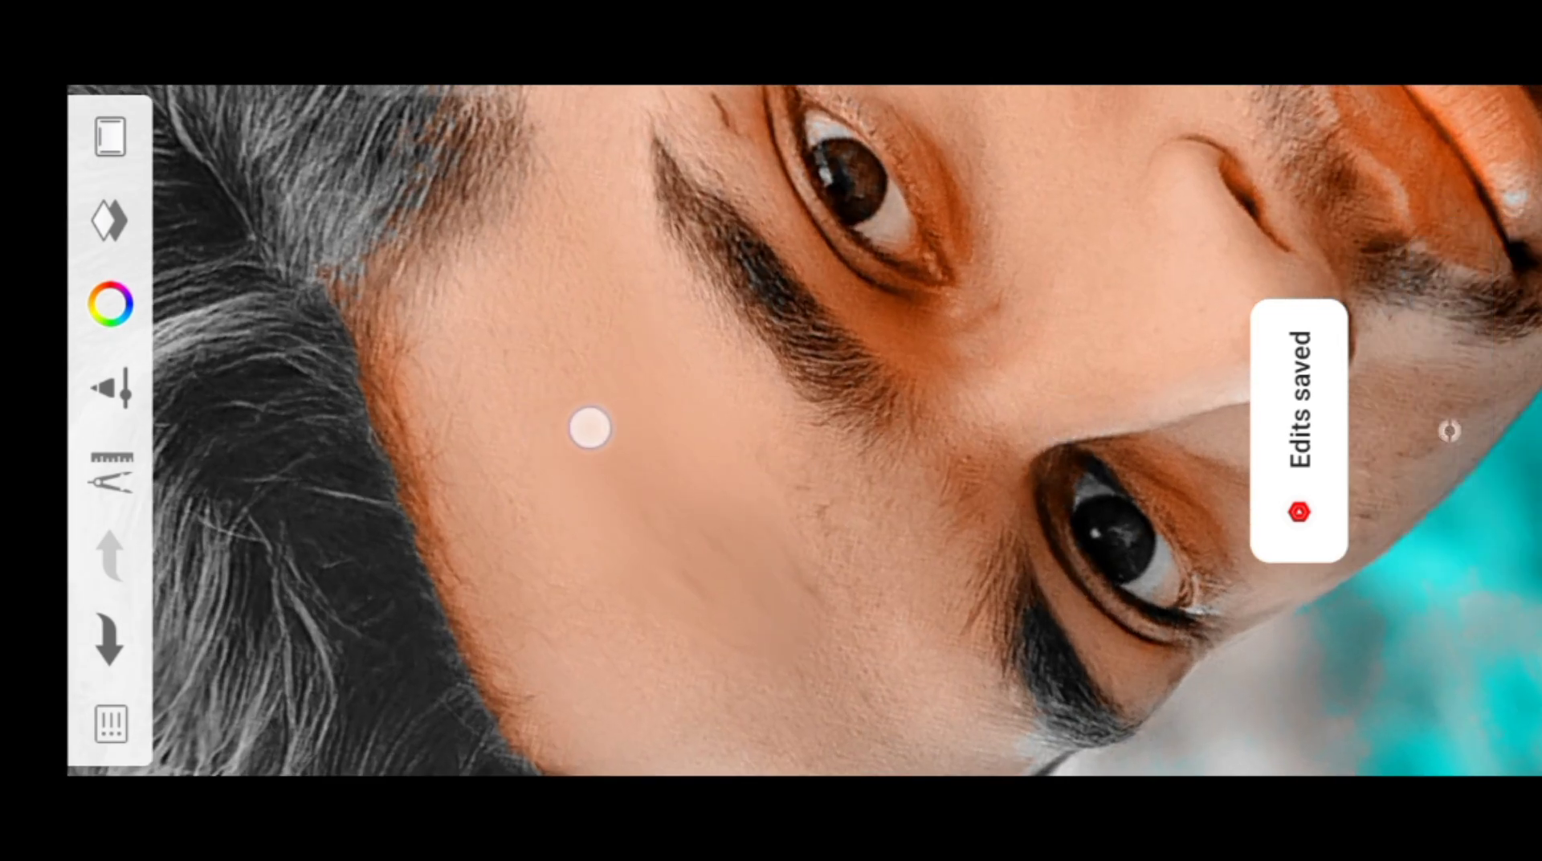
scroll(589, 428, "up", 1)
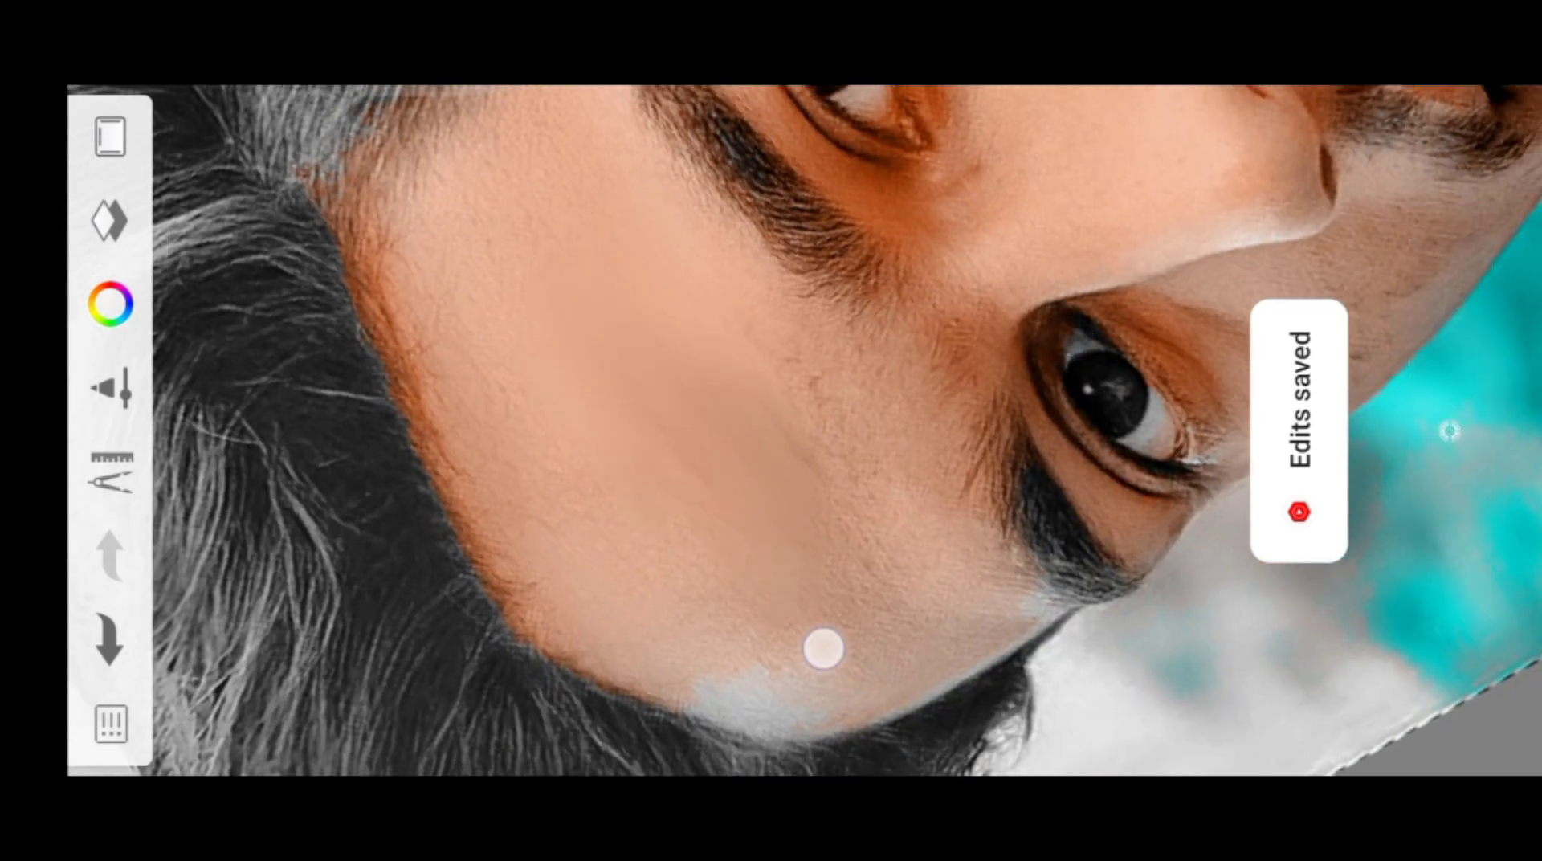
left_click(110, 388)
left_click_drag(1050, 684, 1054, 646)
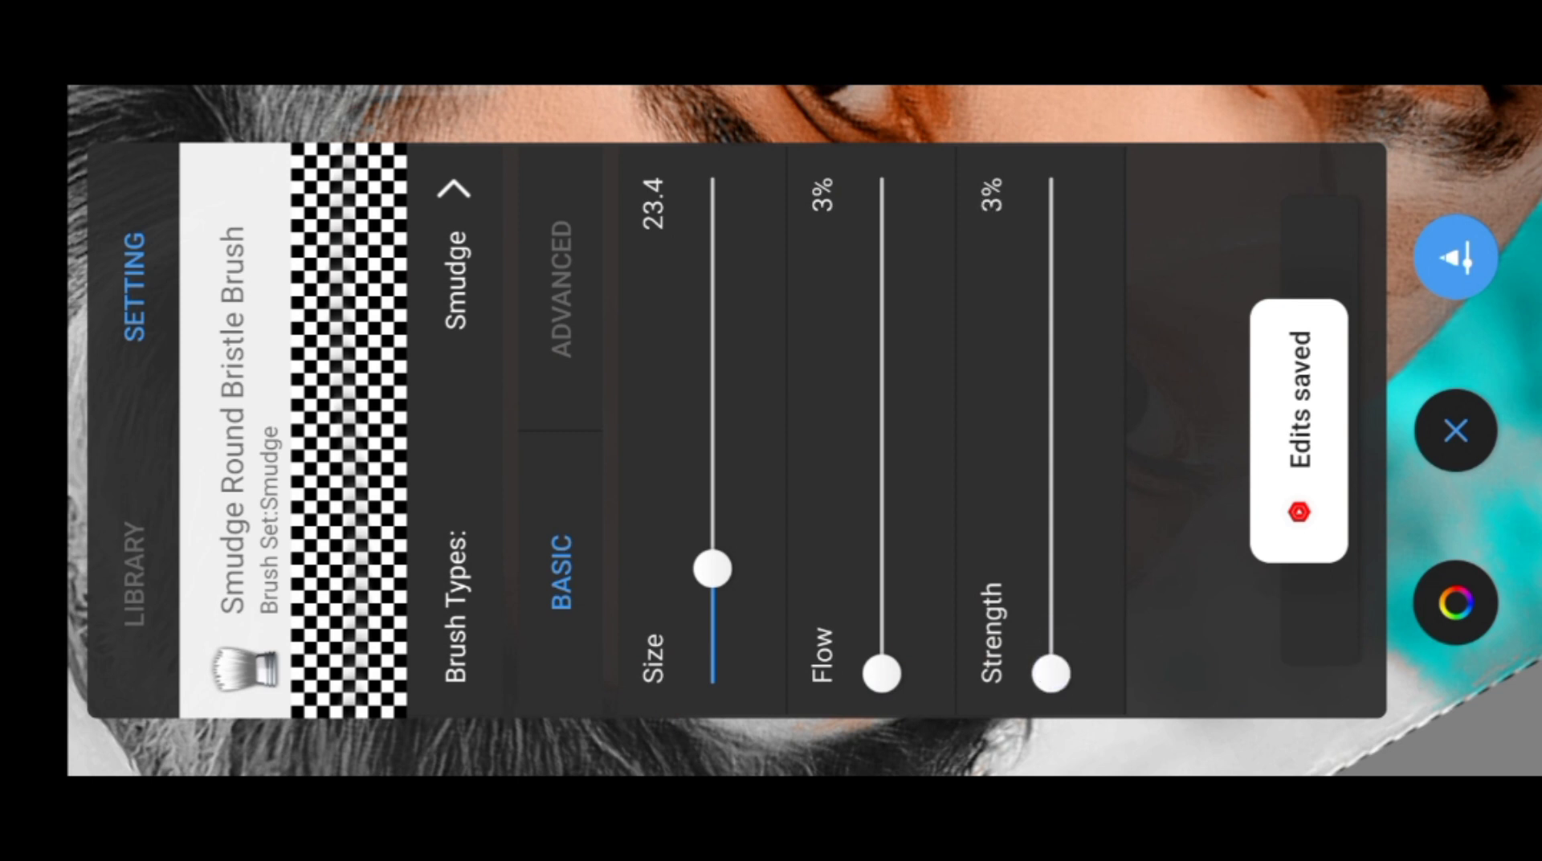
left_click(1452, 431)
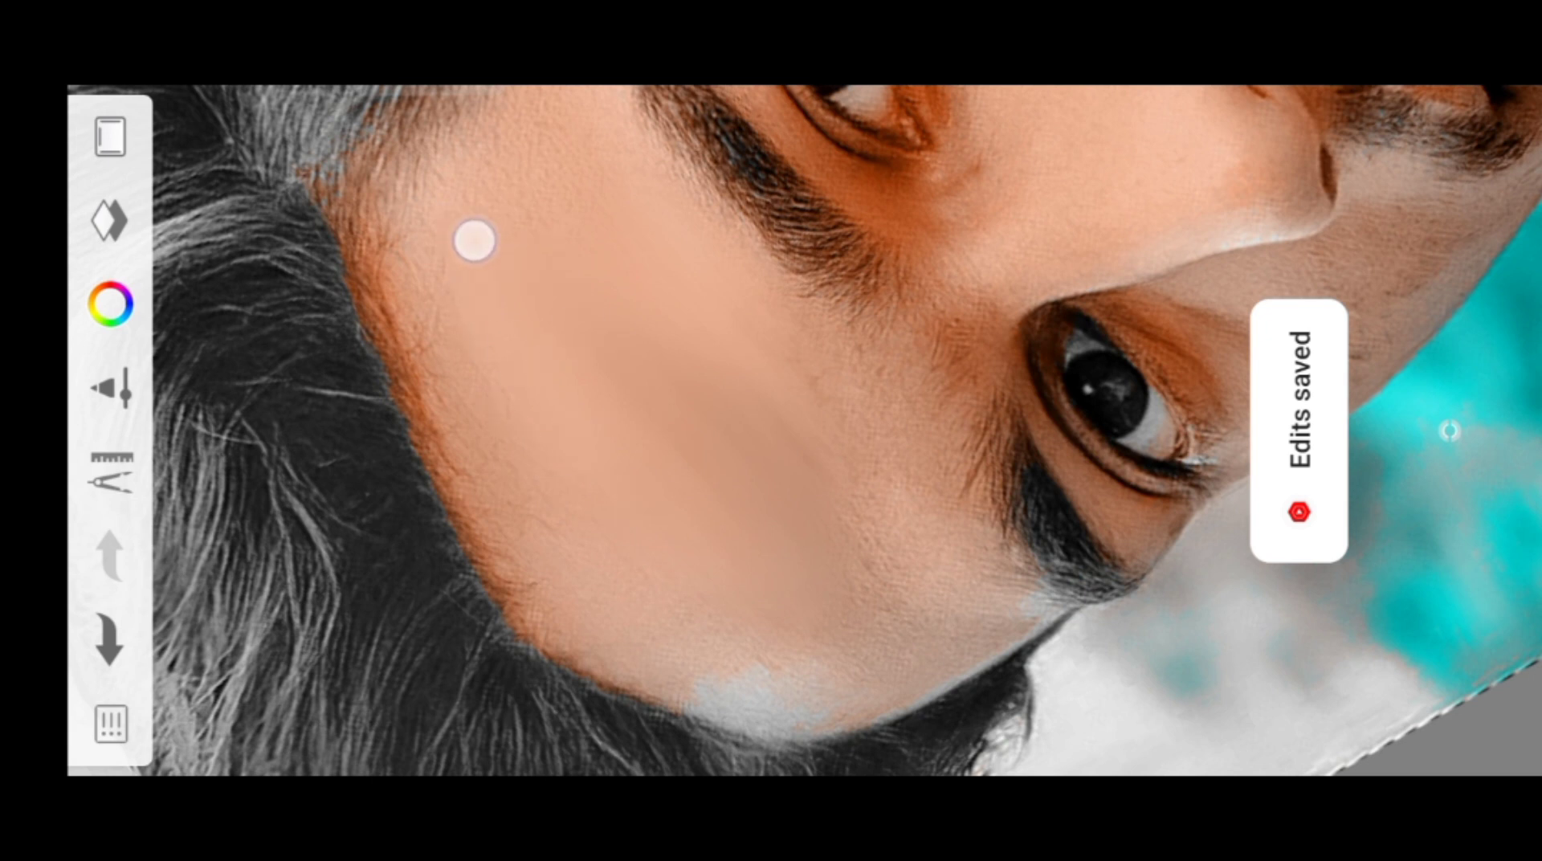
Smudge across the forehead and brow, then enlarge the smudge brush
left_click_drag(666, 595, 523, 337)
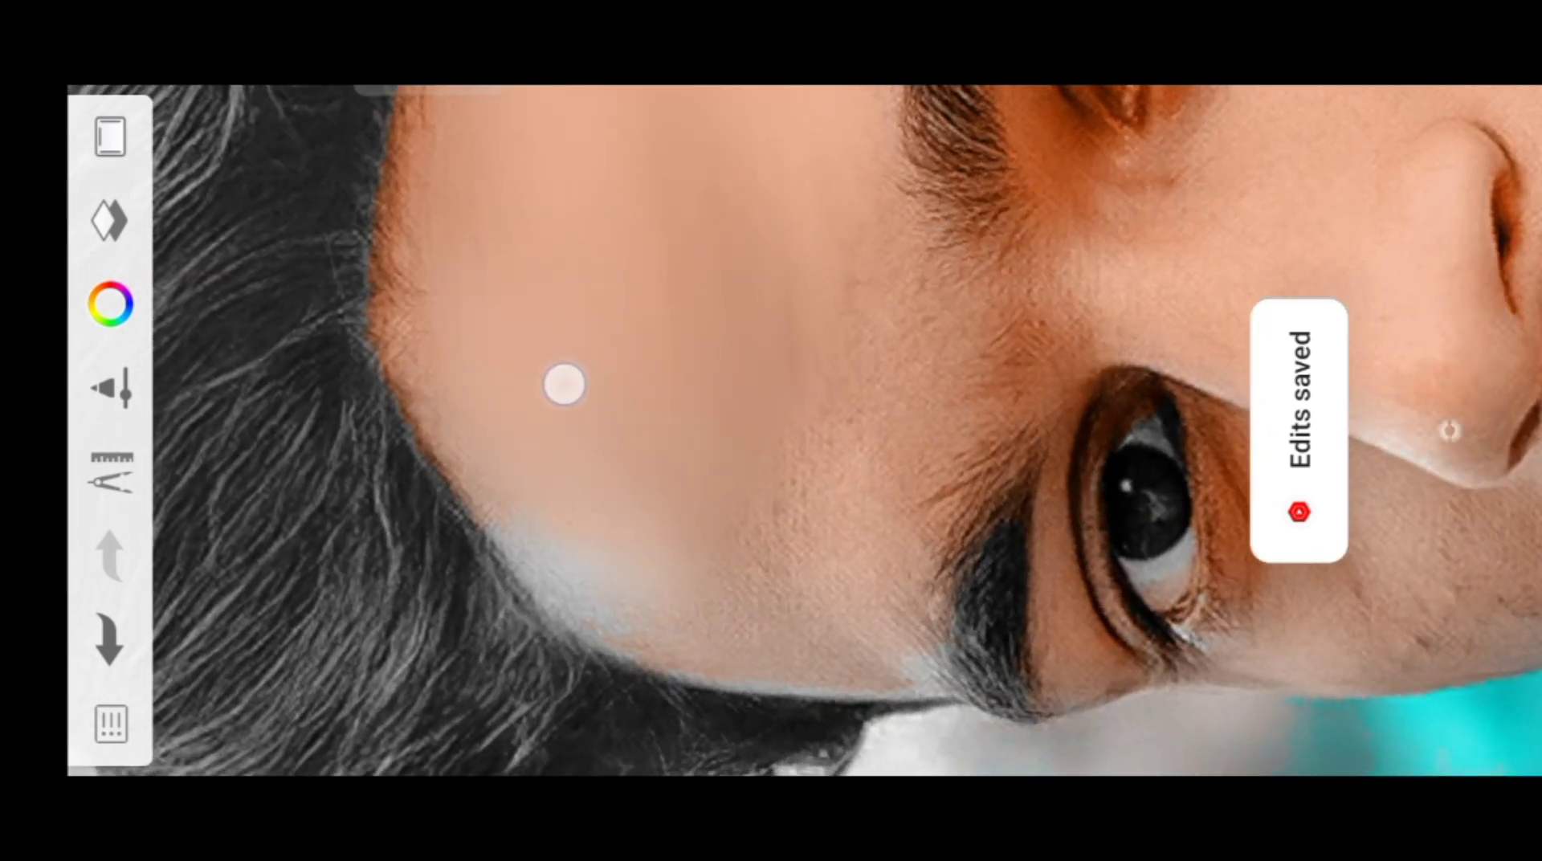
left_click_drag(684, 573, 660, 433)
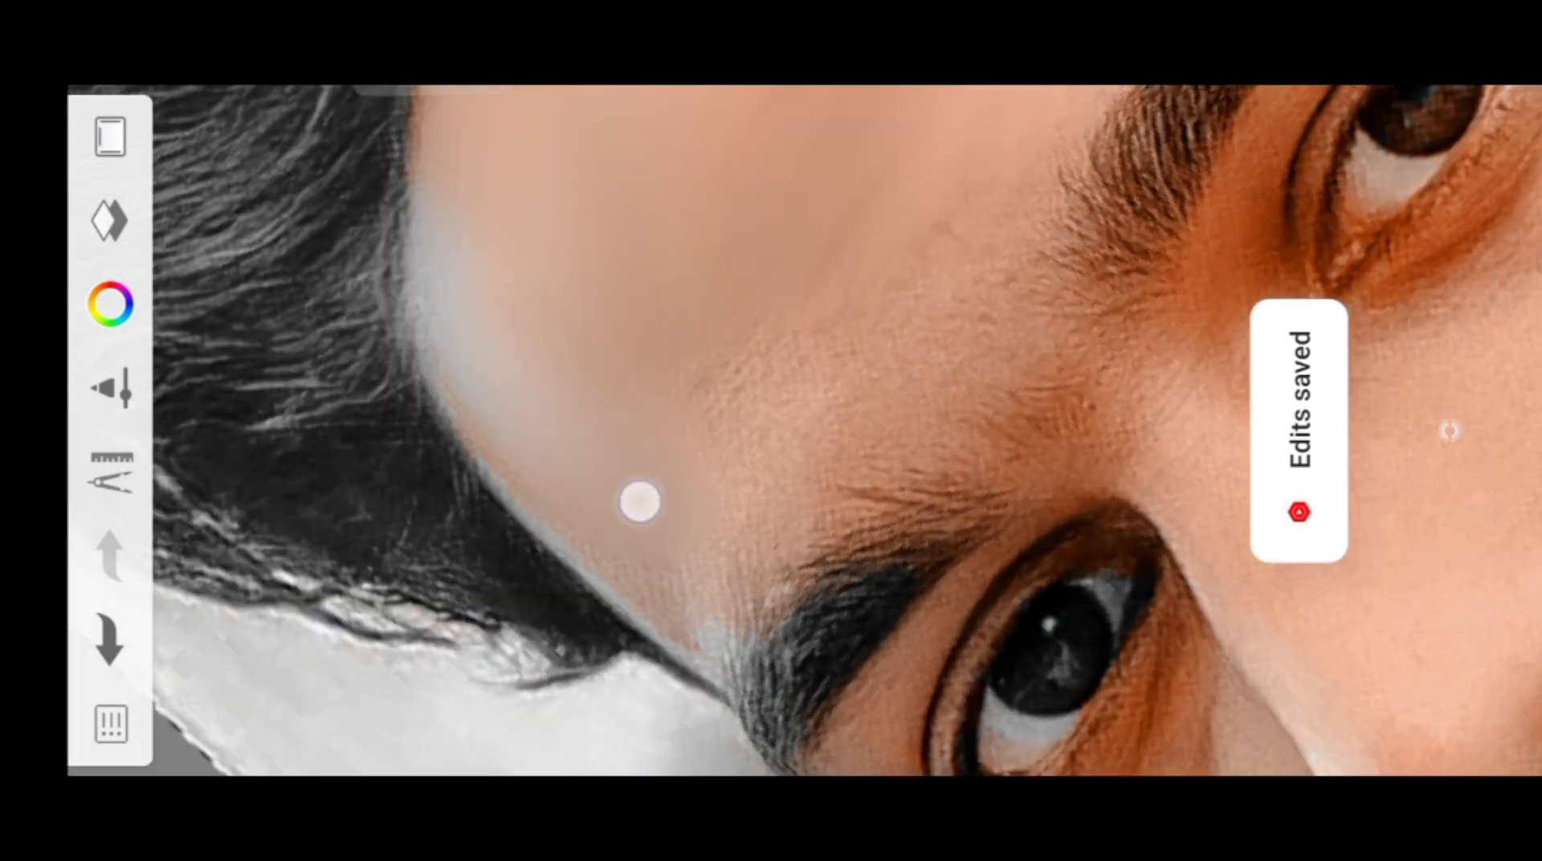
left_click_drag(685, 401, 591, 460)
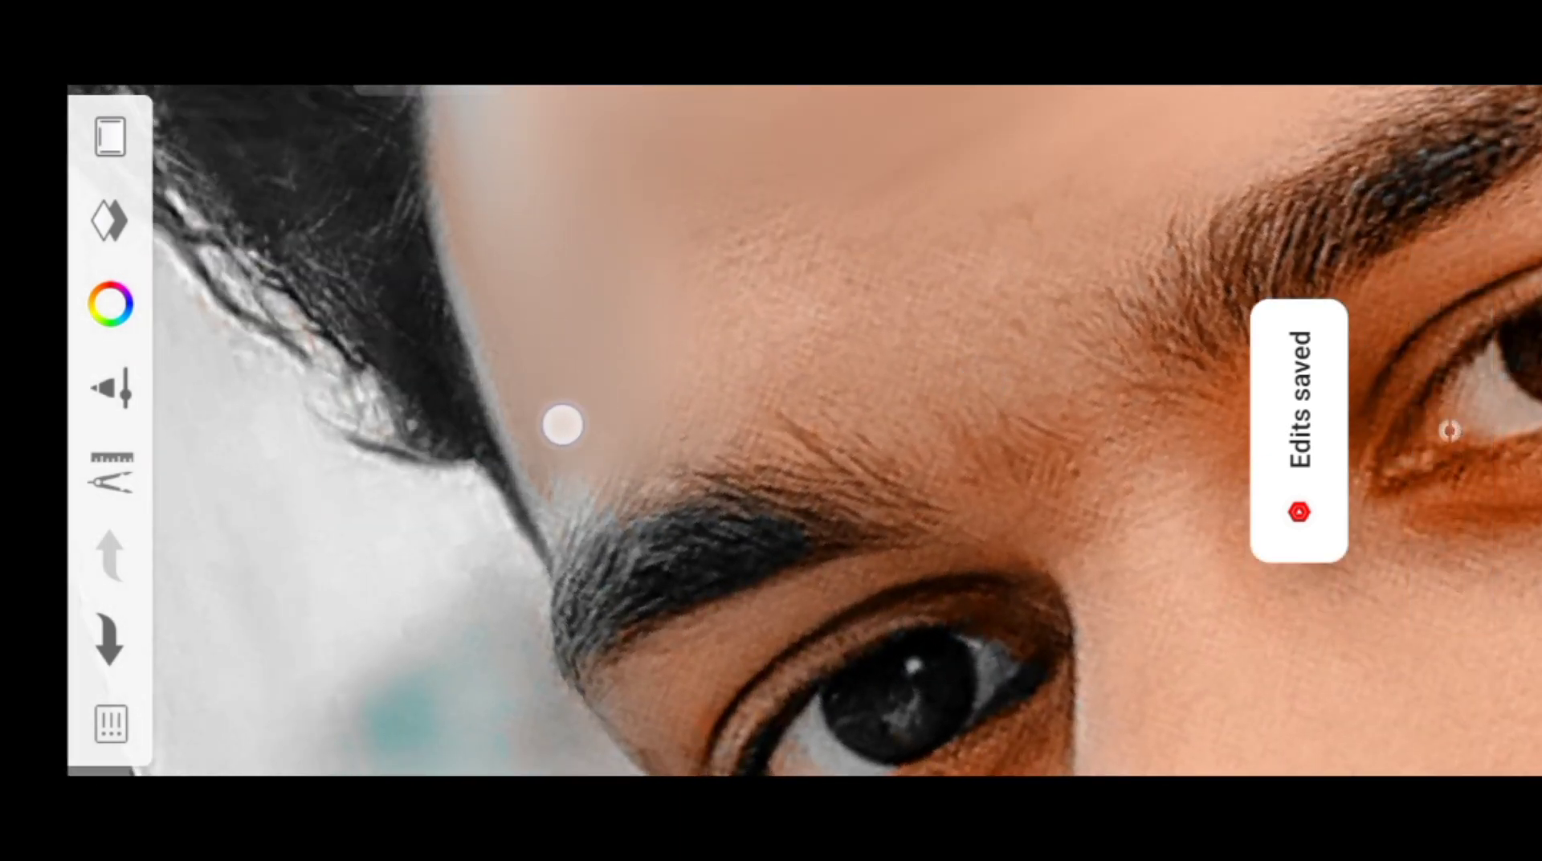
left_click_drag(670, 383, 585, 451)
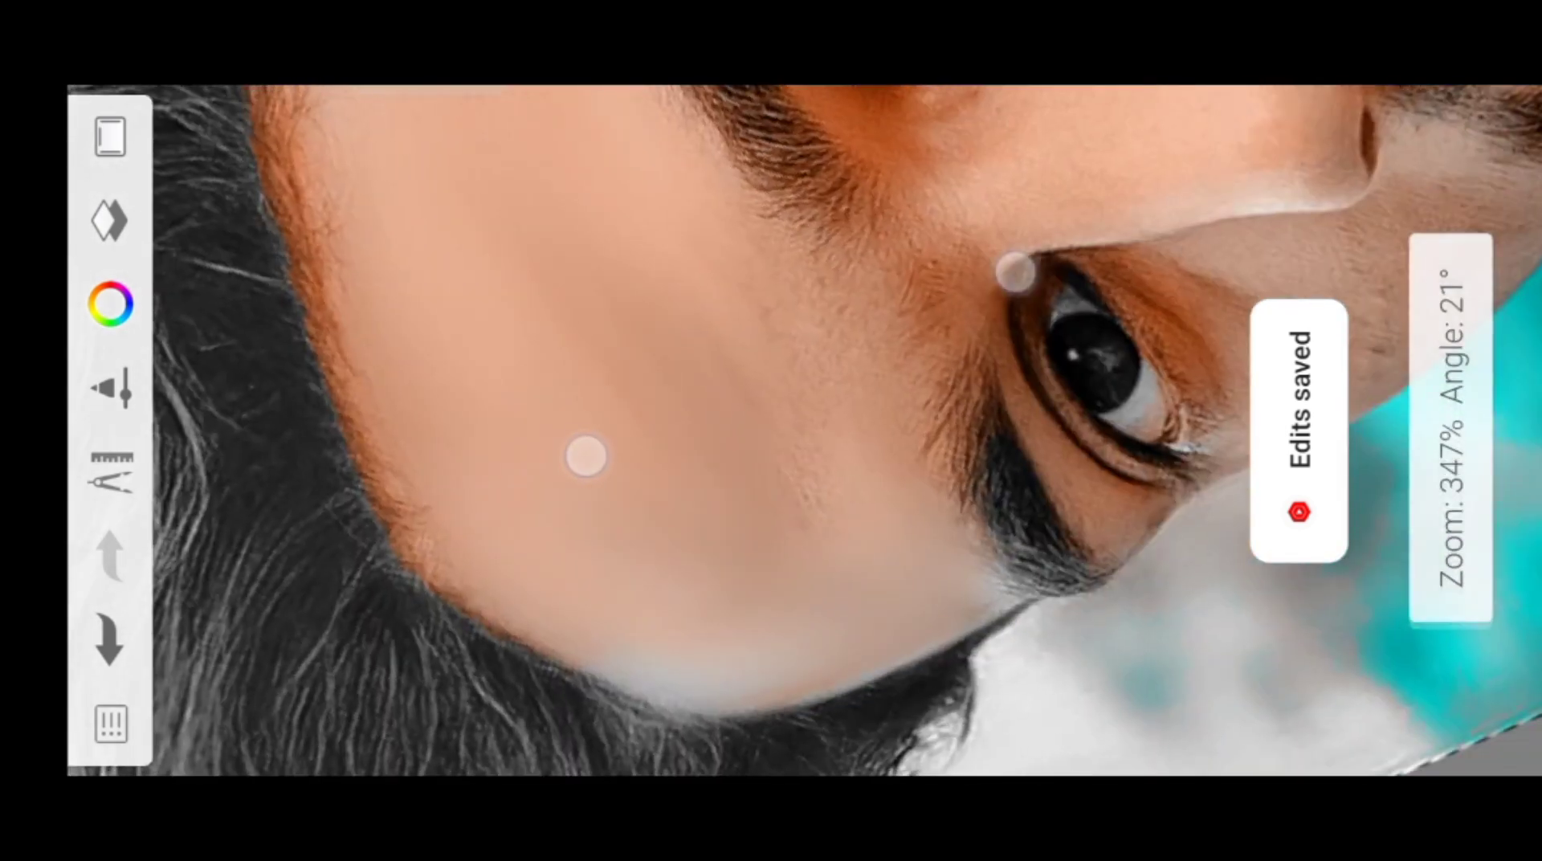
left_click_drag(698, 285, 663, 392)
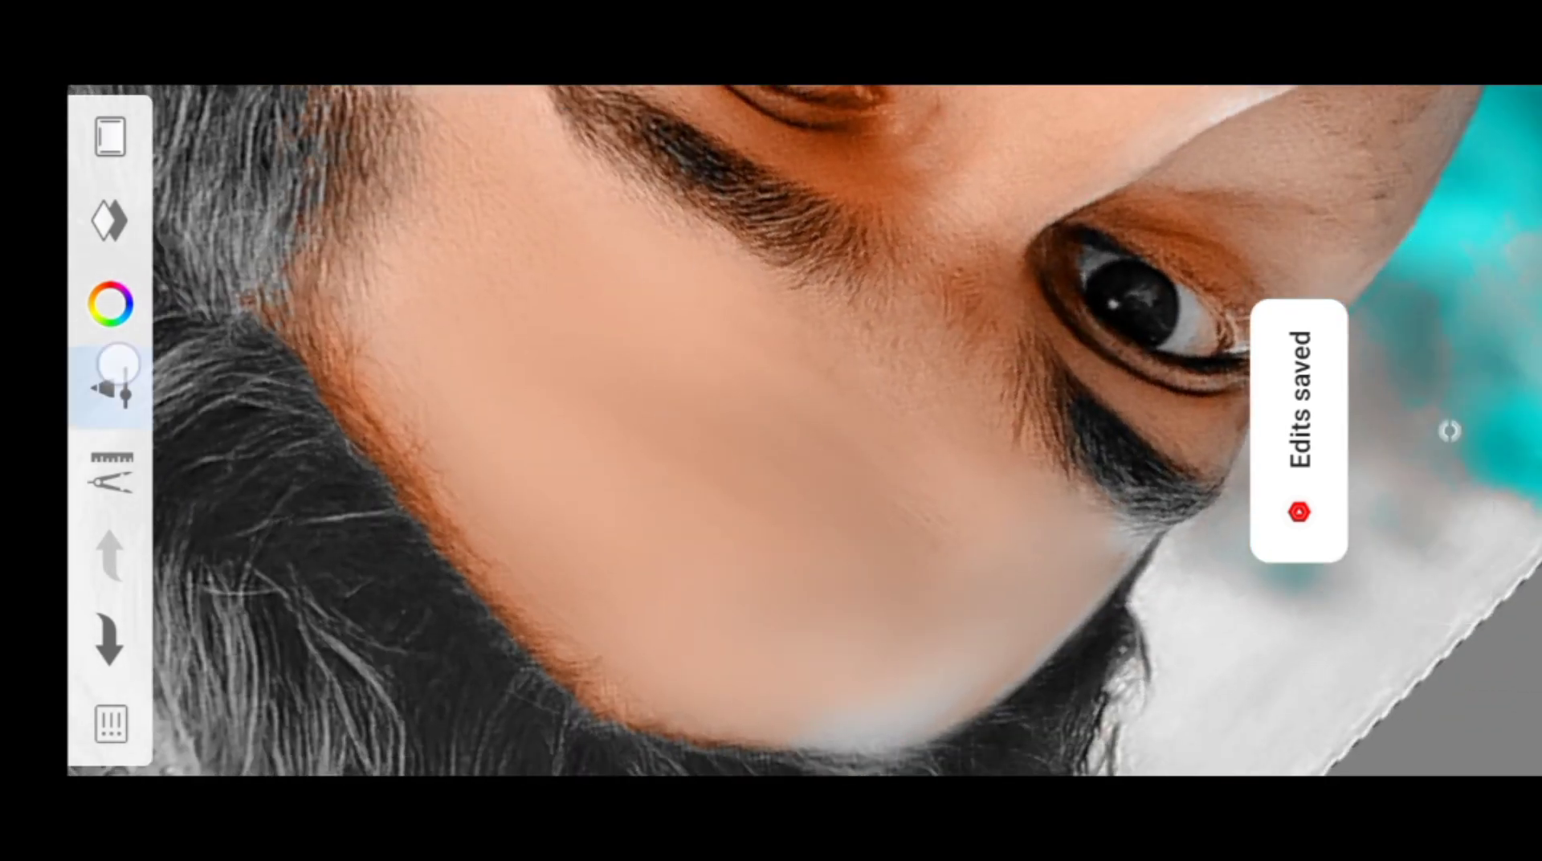
left_click(113, 387)
left_click_drag(716, 522, 711, 467)
left_click(1454, 430)
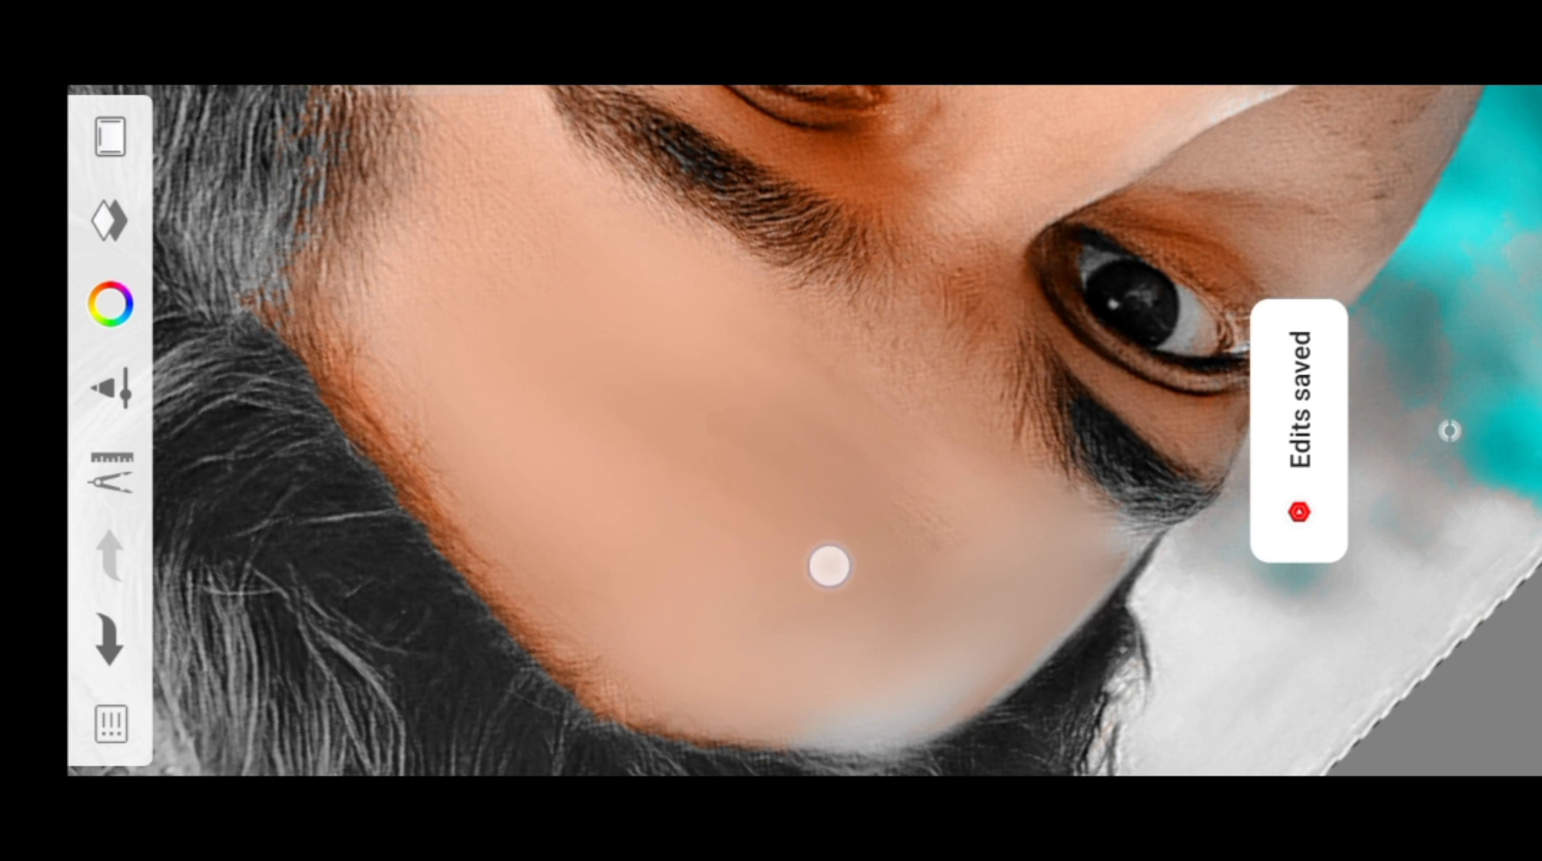
Smudge the forehead and brow skin around the eye toward the ear
left_click_drag(658, 490, 509, 454)
left_click_drag(875, 476, 971, 358)
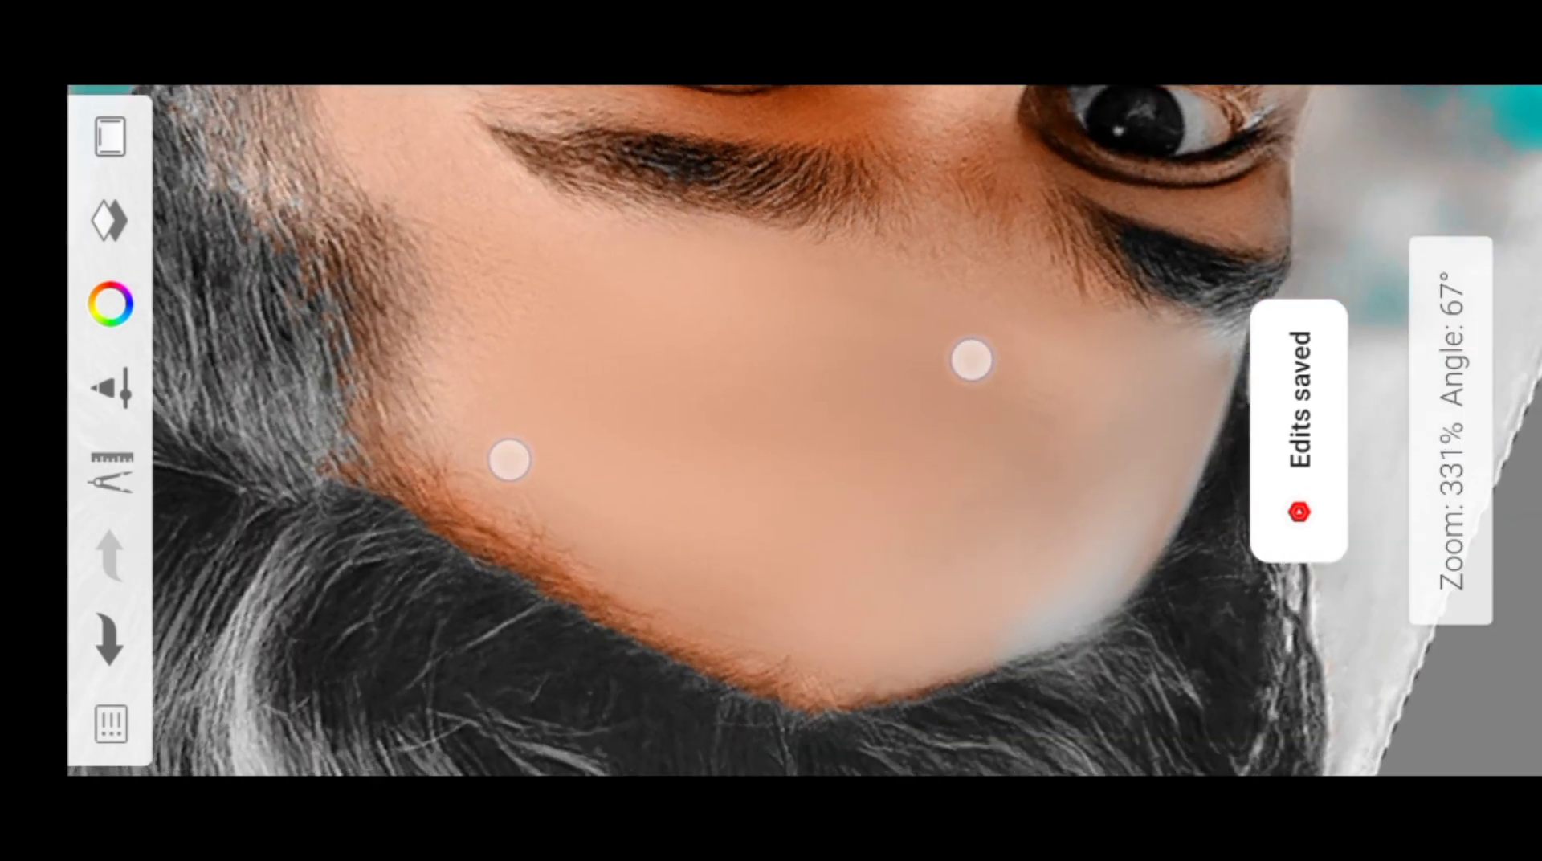
left_click_drag(641, 547, 611, 443)
left_click_drag(1033, 458, 1036, 447)
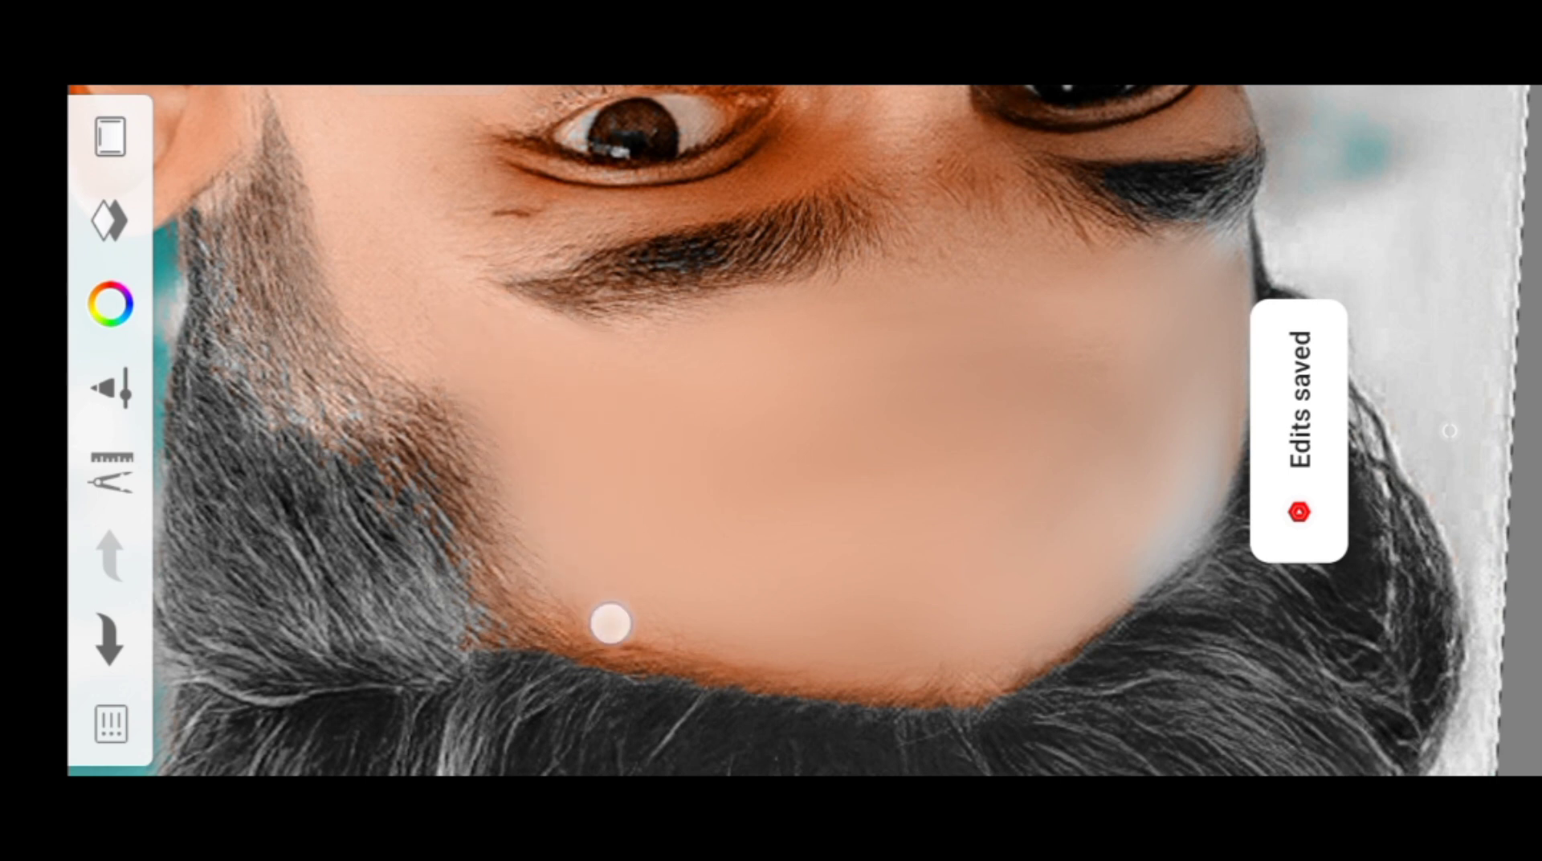
mouse_move(947, 320)
left_mouse_down()
mouse_move(750, 440)
mouse_move(533, 306)
mouse_move(683, 266)
left_mouse_up()
mouse_move(552, 210)
left_mouse_down()
mouse_move(479, 461)
mouse_move(402, 412)
mouse_move(405, 312)
mouse_move(373, 367)
left_mouse_up()
mouse_move(512, 536)
left_mouse_down()
mouse_move(389, 358)
mouse_move(489, 409)
mouse_move(523, 364)
mouse_move(613, 306)
mouse_move(447, 365)
mouse_move(388, 344)
mouse_move(478, 347)
left_mouse_up()
left_click_drag(512, 434, 454, 468)
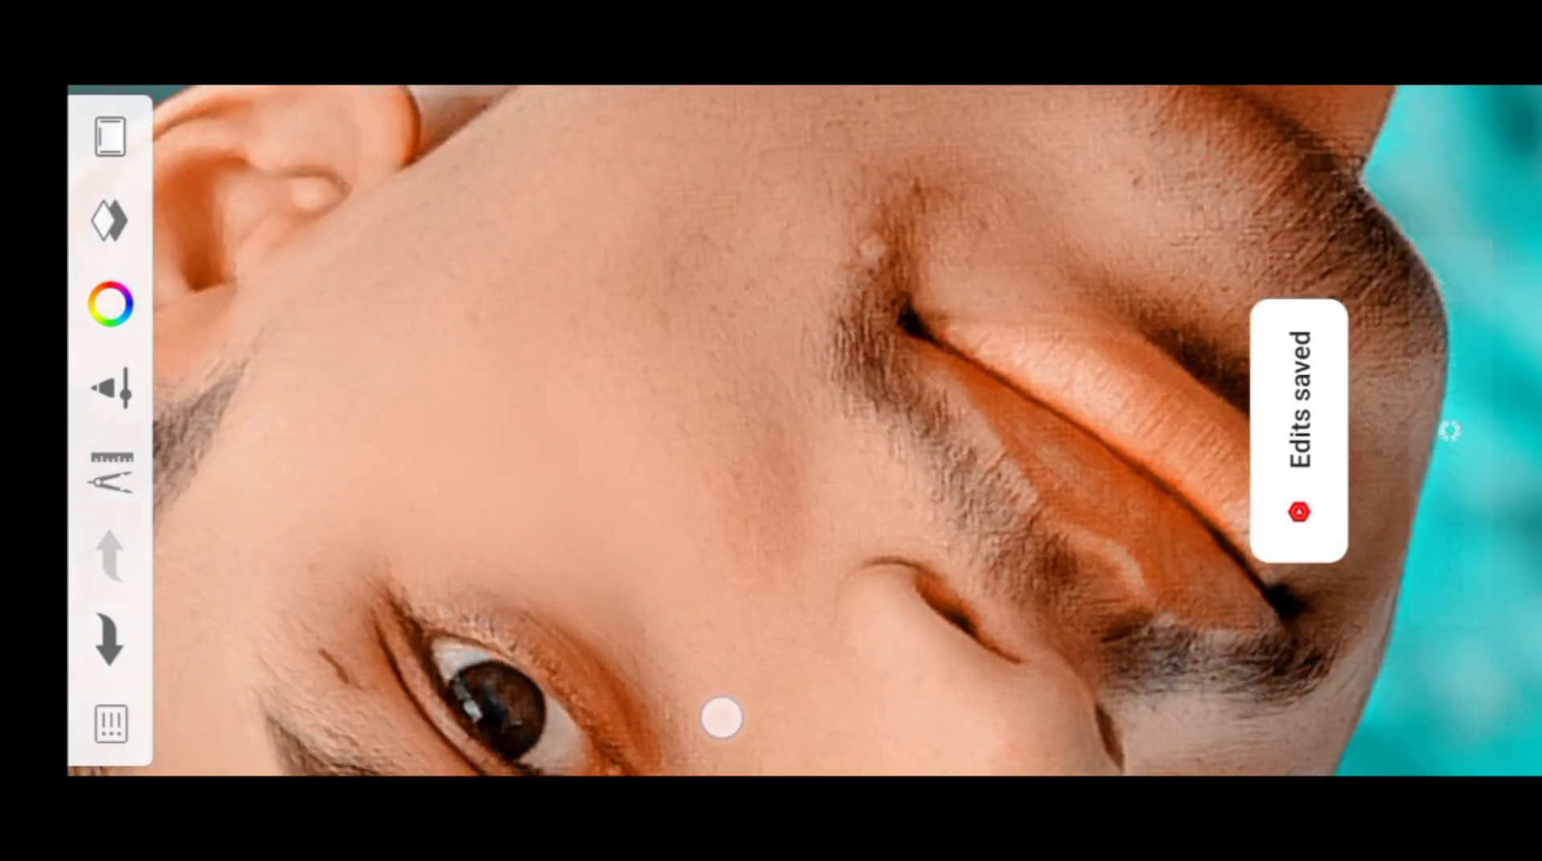
mouse_move(686, 332)
left_mouse_down()
mouse_move(516, 427)
mouse_move(377, 381)
mouse_move(668, 367)
left_mouse_up()
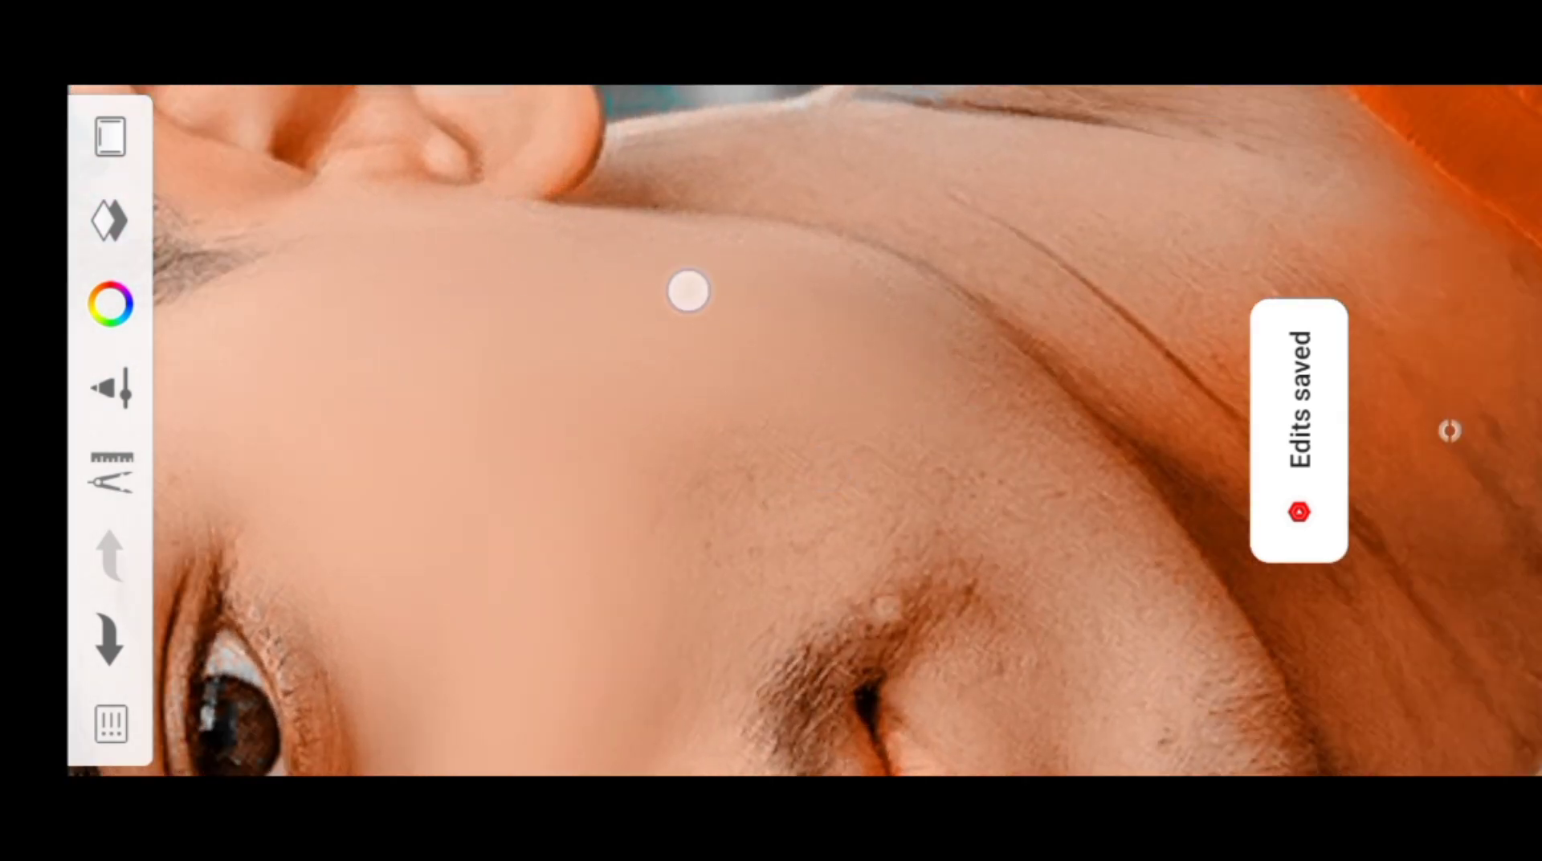
Smudge the cheek below the eye, along the jaw and beside the nose
left_click_drag(731, 473, 567, 234)
left_click_drag(932, 389, 746, 389)
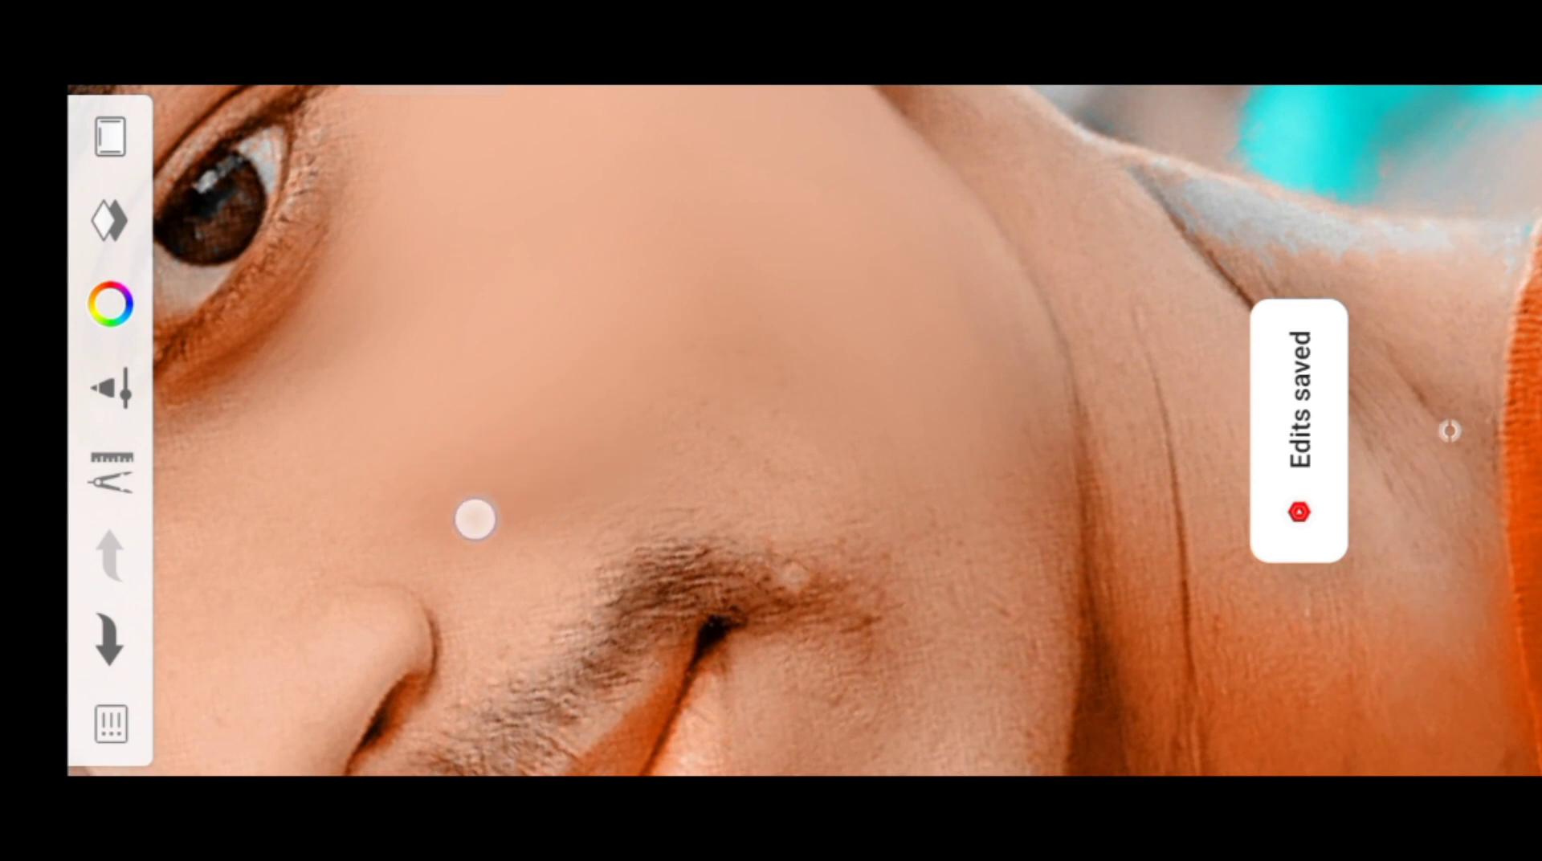
mouse_move(831, 480)
left_mouse_down()
mouse_move(843, 316)
mouse_move(664, 345)
left_mouse_up()
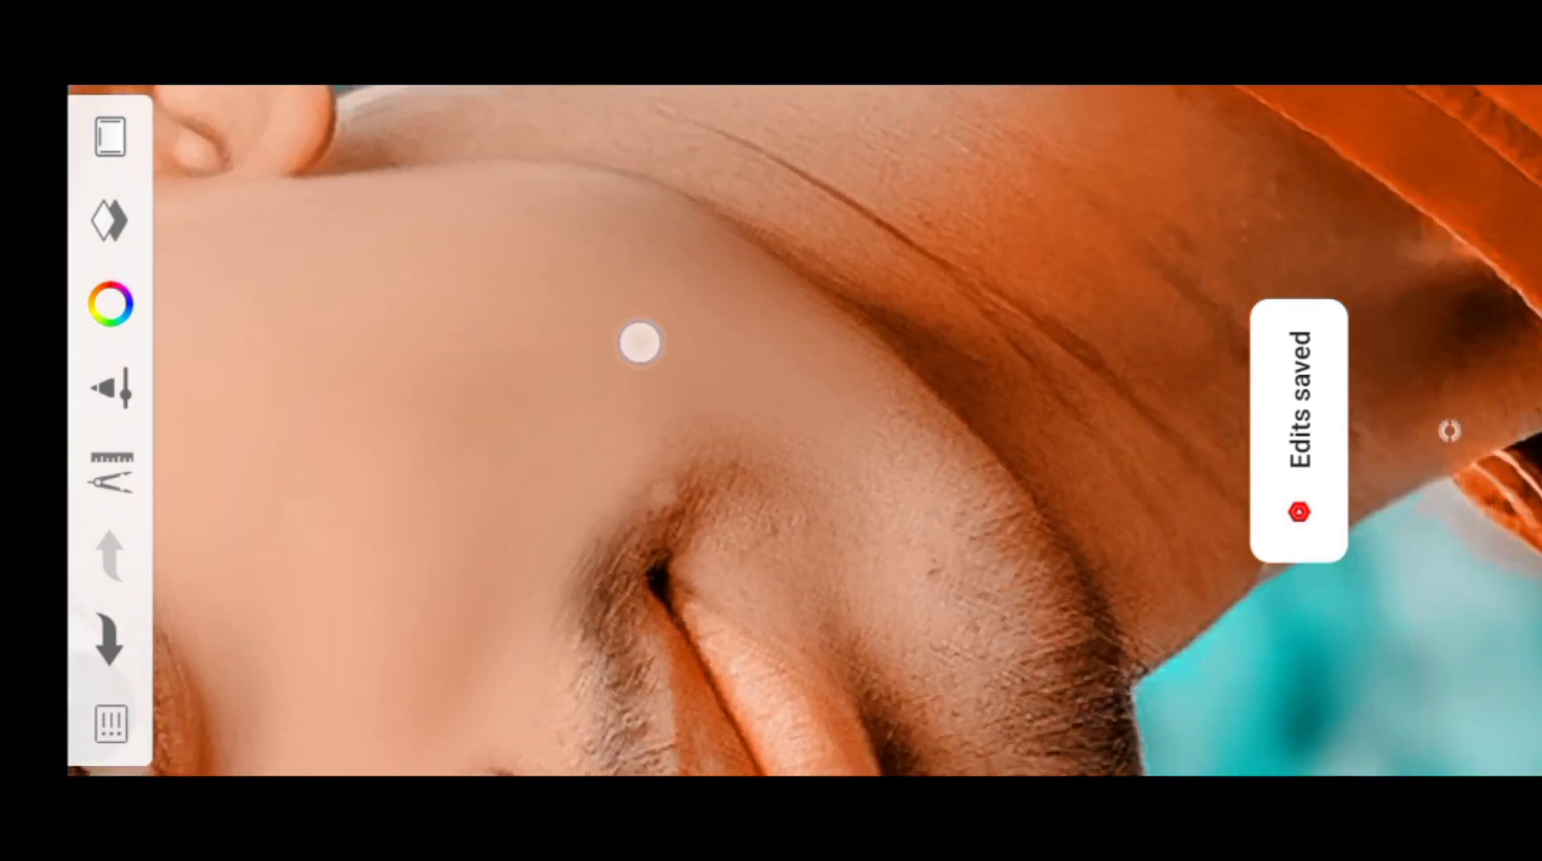
left_click_drag(548, 425, 348, 472)
left_click_drag(856, 472, 626, 427)
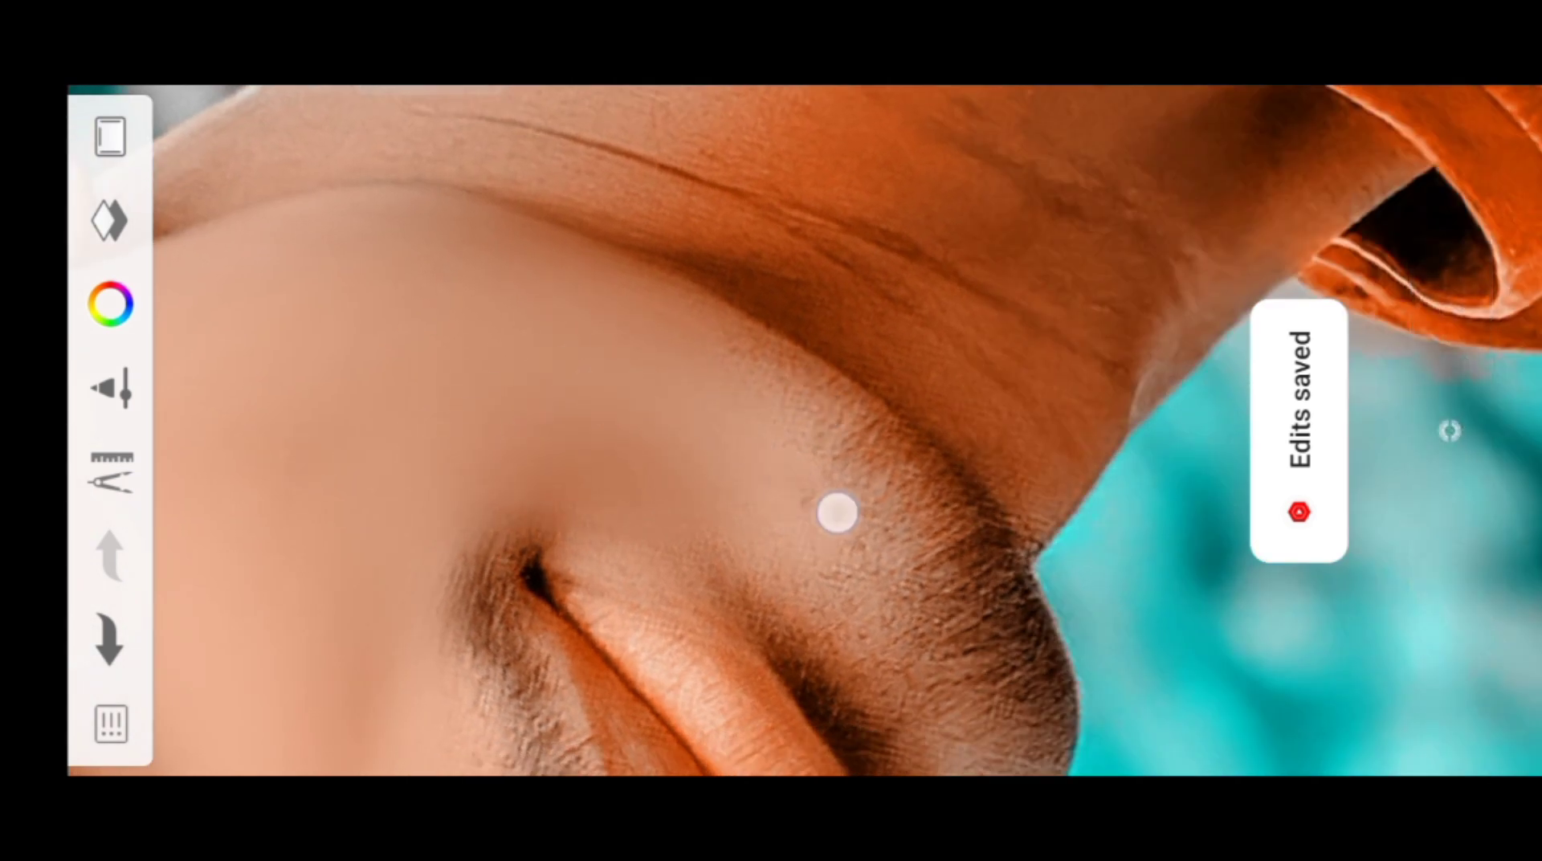
left_click_drag(721, 427, 491, 413)
left_click_drag(785, 313, 988, 444)
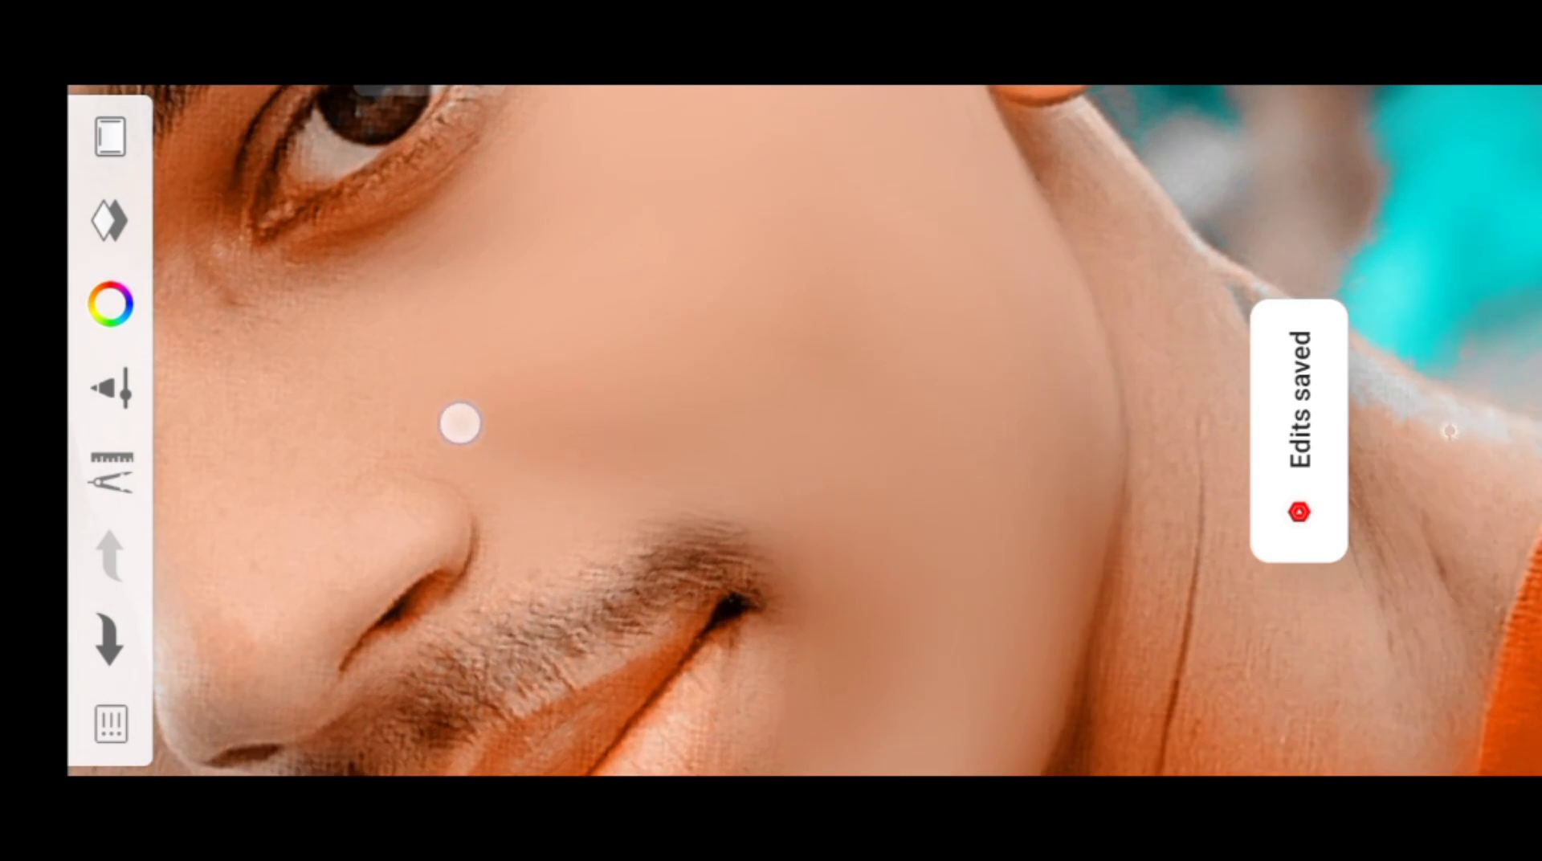
left_click_drag(598, 428, 533, 423)
left_click_drag(815, 373, 963, 457)
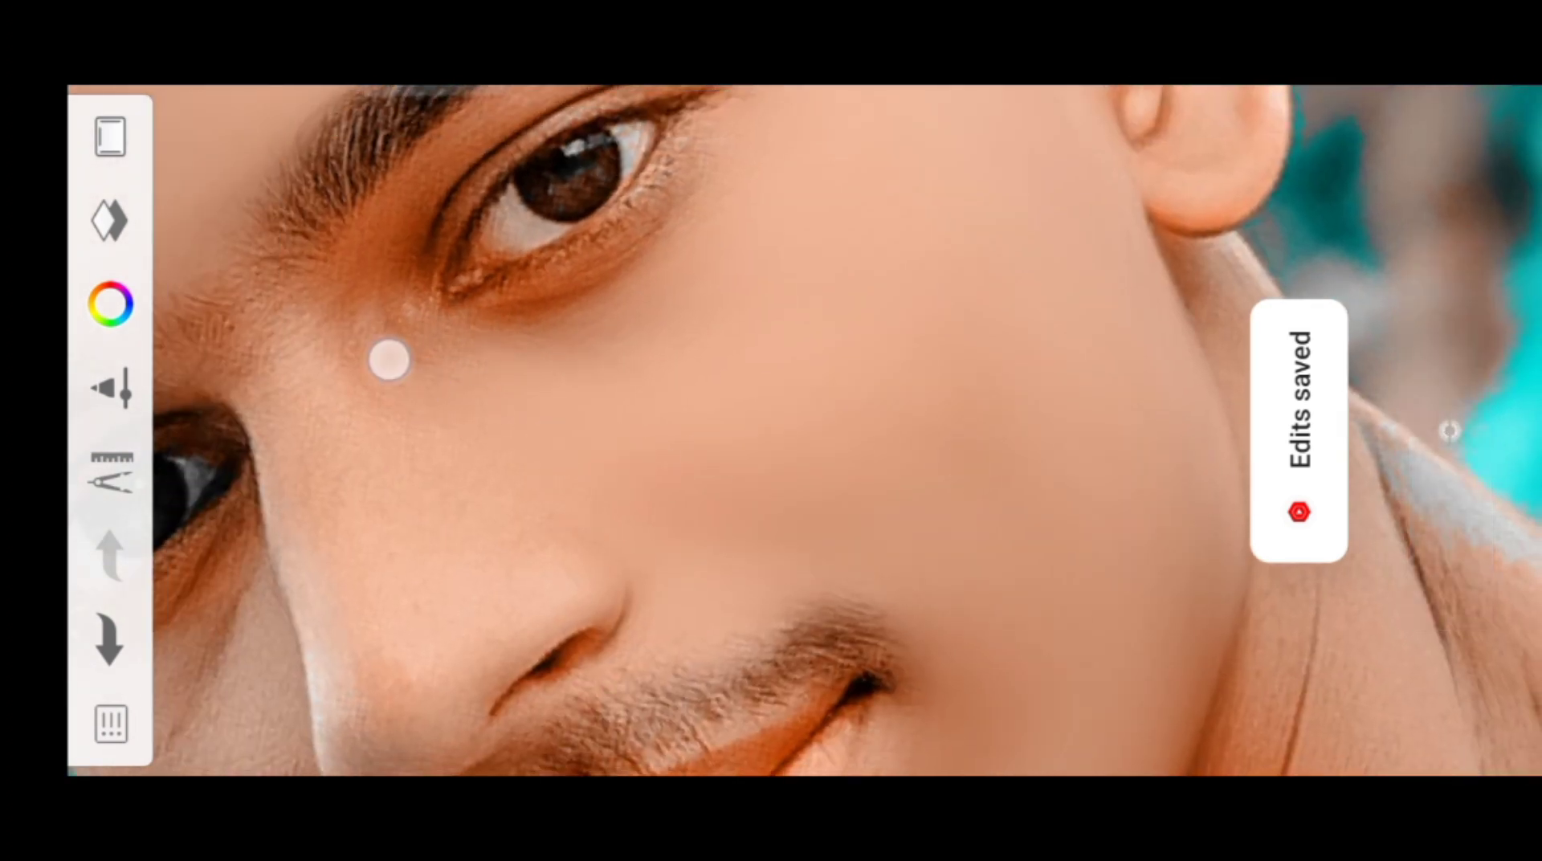
left_click_drag(390, 359, 411, 353)
left_click_drag(1449, 430, 1449, 431)
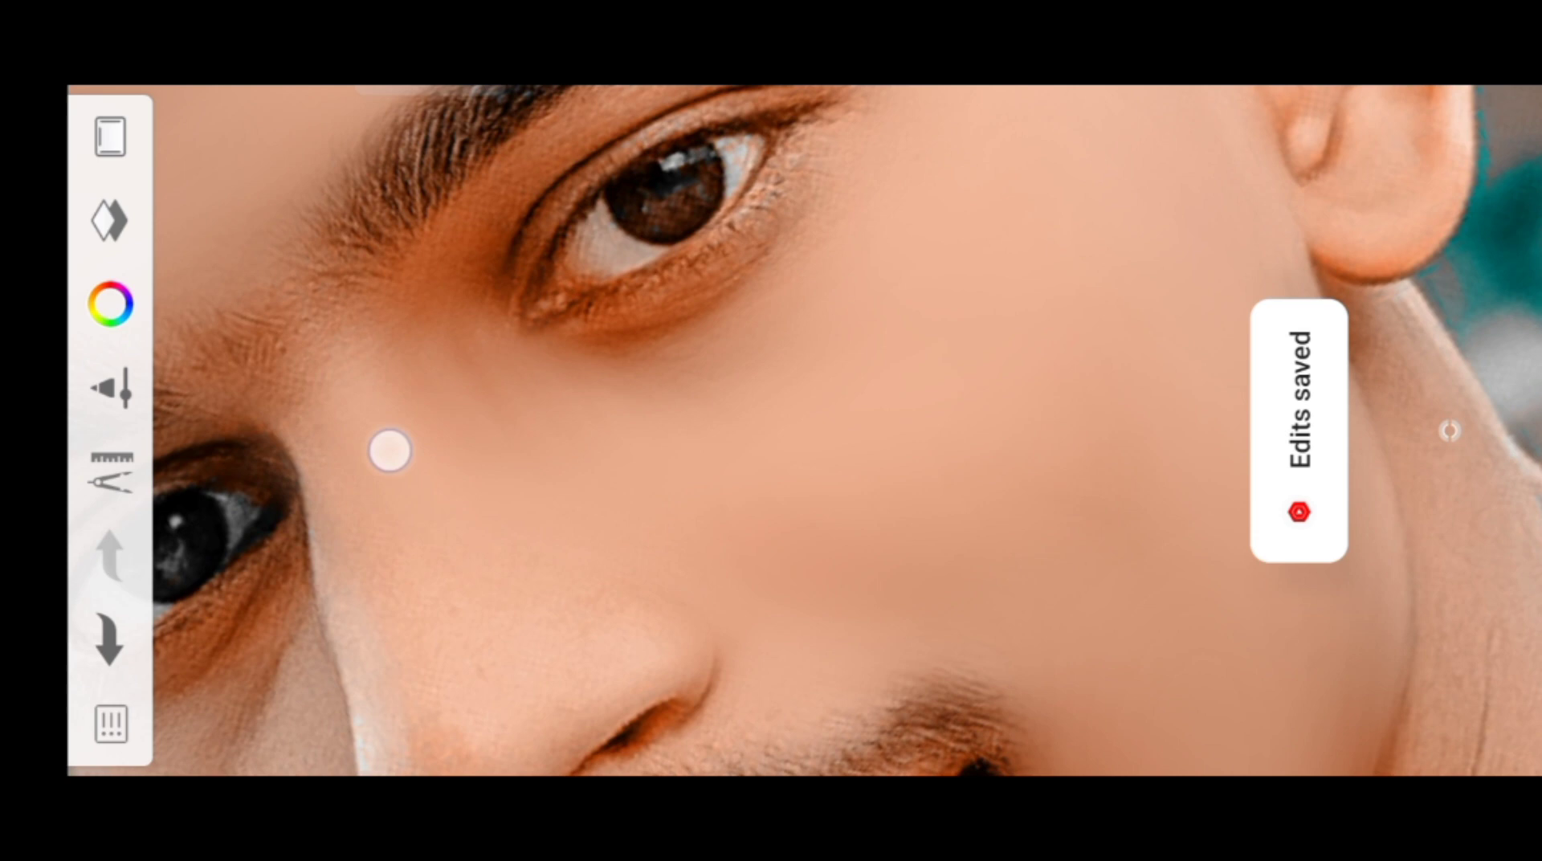
Smudge the skin around the nose, mouth, ear and temple smooth
left_click_drag(379, 354, 444, 448)
left_click_drag(750, 351, 788, 356)
left_click_drag(384, 434, 371, 335)
mouse_move(733, 358)
left_mouse_down()
mouse_move(955, 463)
mouse_move(699, 591)
left_mouse_up()
left_click_drag(458, 417, 313, 316)
left_click_drag(884, 320, 802, 268)
left_click_drag(313, 316, 469, 426)
left_click_drag(747, 314, 864, 522)
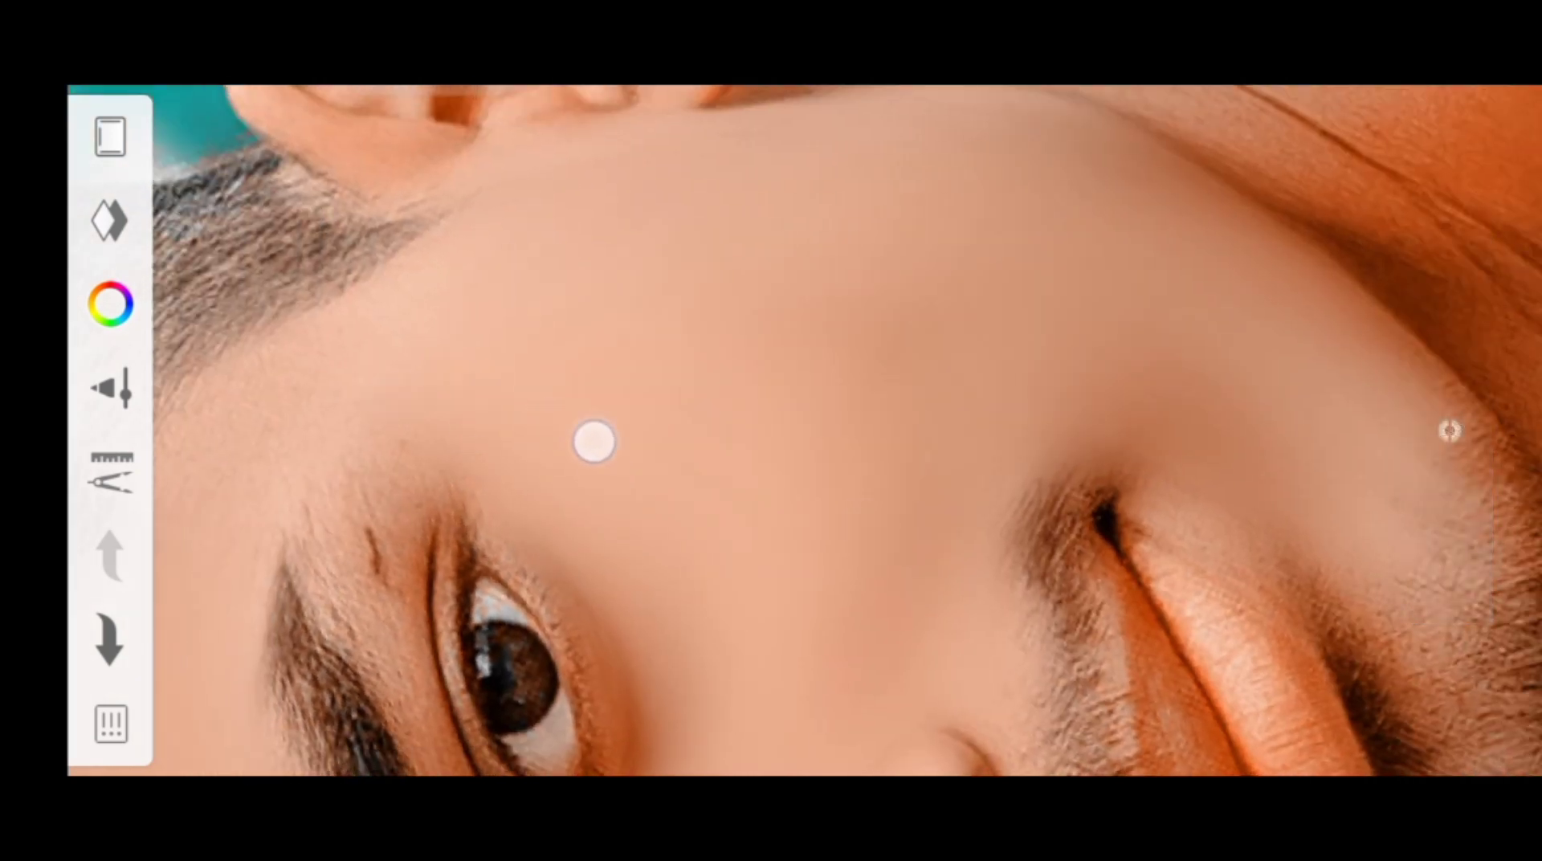
left_click_drag(413, 432, 406, 403)
left_click_drag(884, 521, 902, 498)
left_click_drag(364, 451, 429, 457)
left_click_drag(829, 437, 1002, 475)
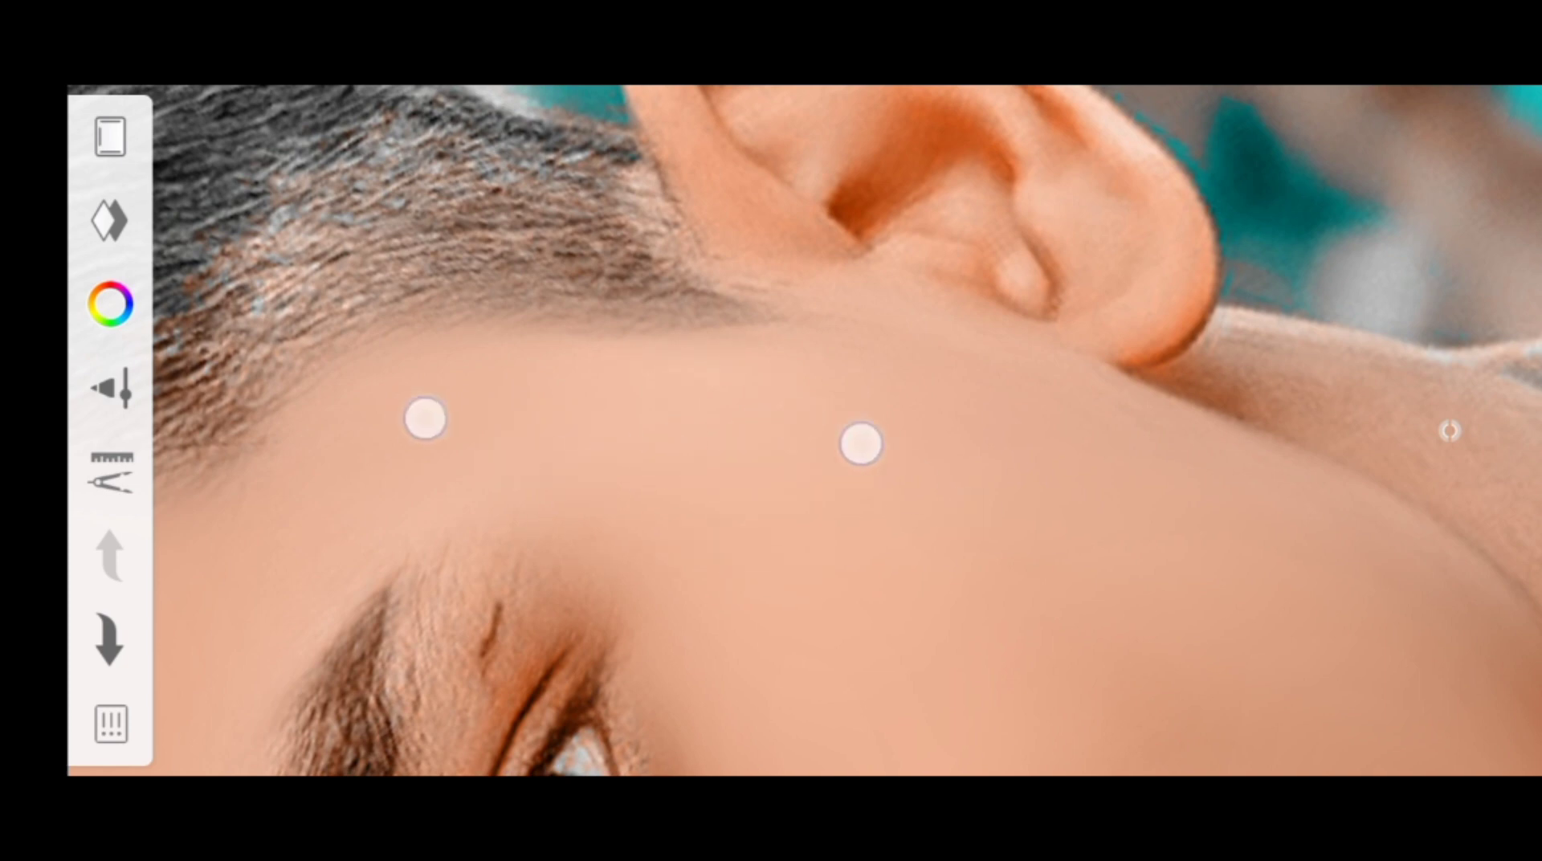
Zoom out to view the whole smoothed portrait
left_click_drag(425, 418, 447, 389)
left_click_drag(860, 444, 739, 385)
left_click_drag(448, 389, 479, 417)
left_click_drag(739, 386, 856, 458)
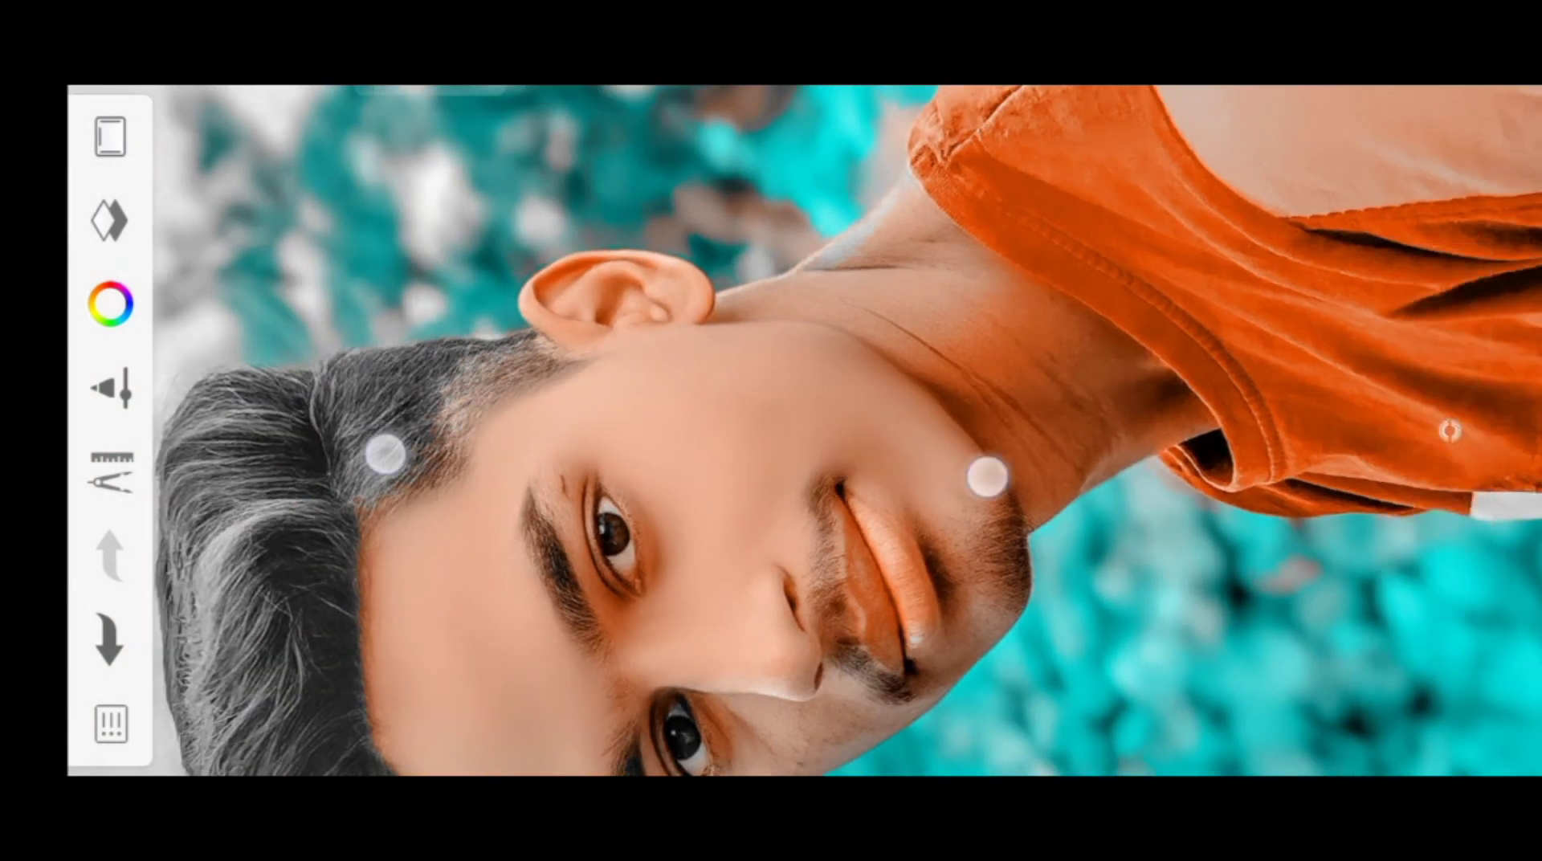
left_click_drag(385, 454, 379, 344)
left_click_drag(987, 476, 971, 431)
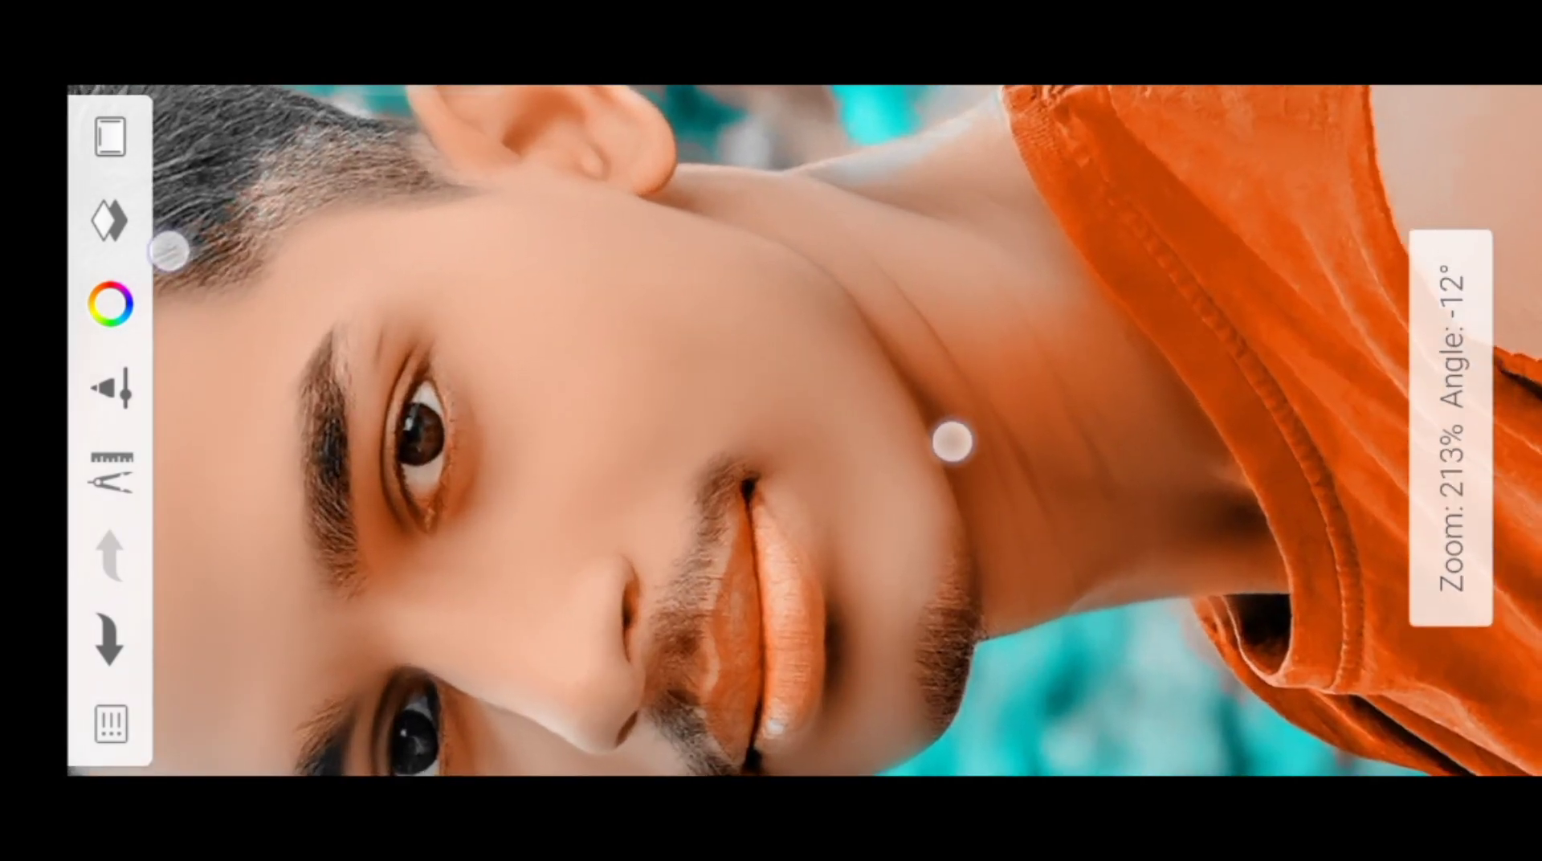
left_click_drag(172, 248, 402, 434)
left_click_drag(949, 441, 884, 385)
left_click_drag(403, 433, 248, 344)
left_click_drag(884, 386, 881, 527)
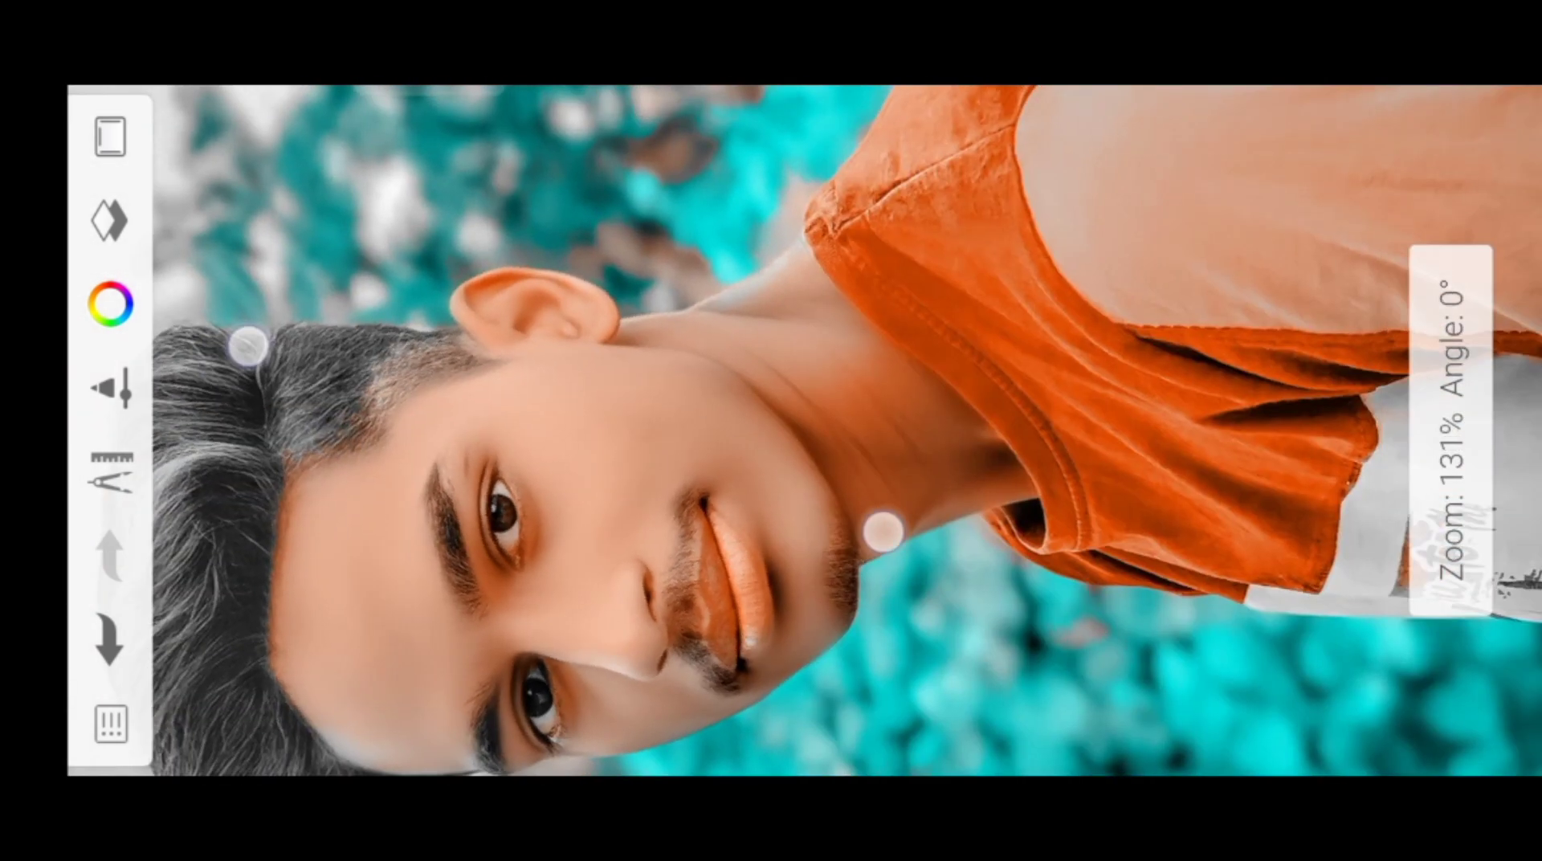
left_click_drag(248, 344, 285, 341)
left_click_drag(881, 526, 817, 515)
Switch to the Smudge Soft Round Brush (size 3.5, flow 18%, strength 29%)
left_click_drag(285, 341, 348, 358)
left_click_drag(818, 515, 950, 472)
left_click(110, 385)
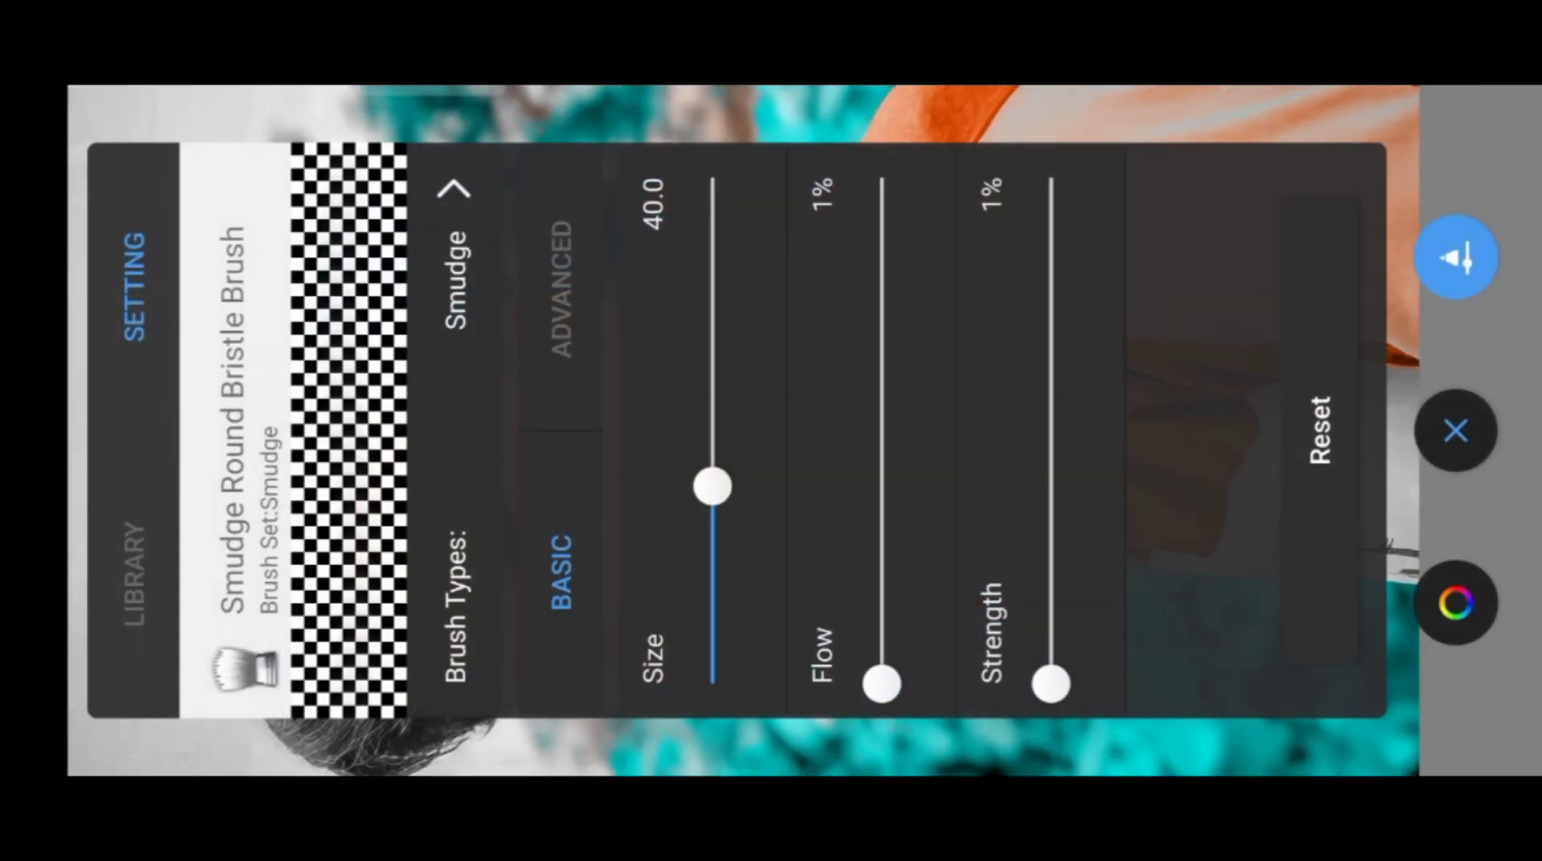
left_click(134, 573)
left_click(526, 215)
left_click(134, 286)
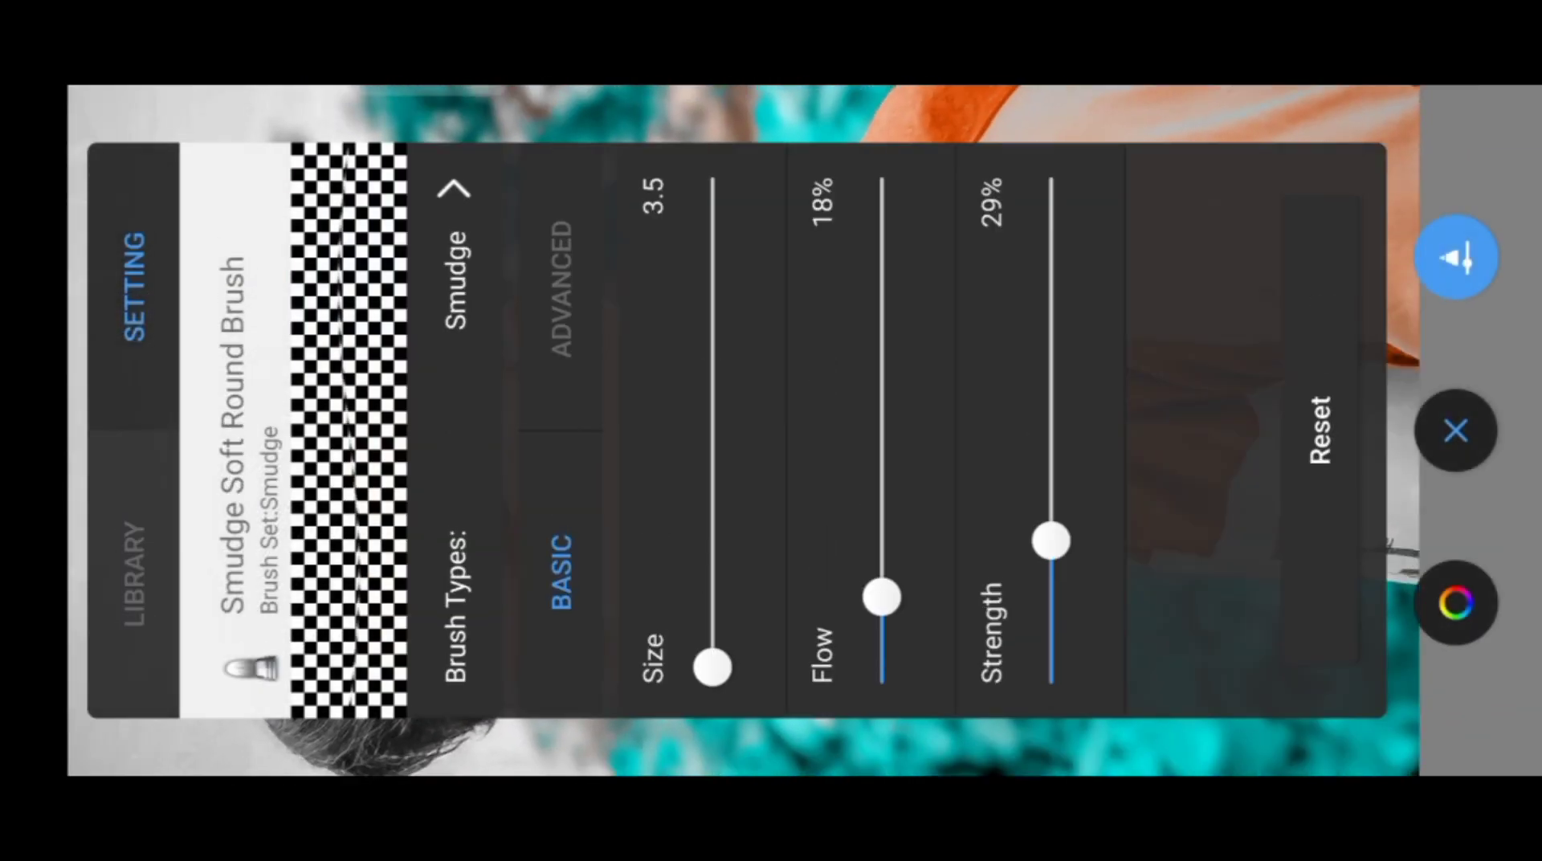
left_click(1455, 431)
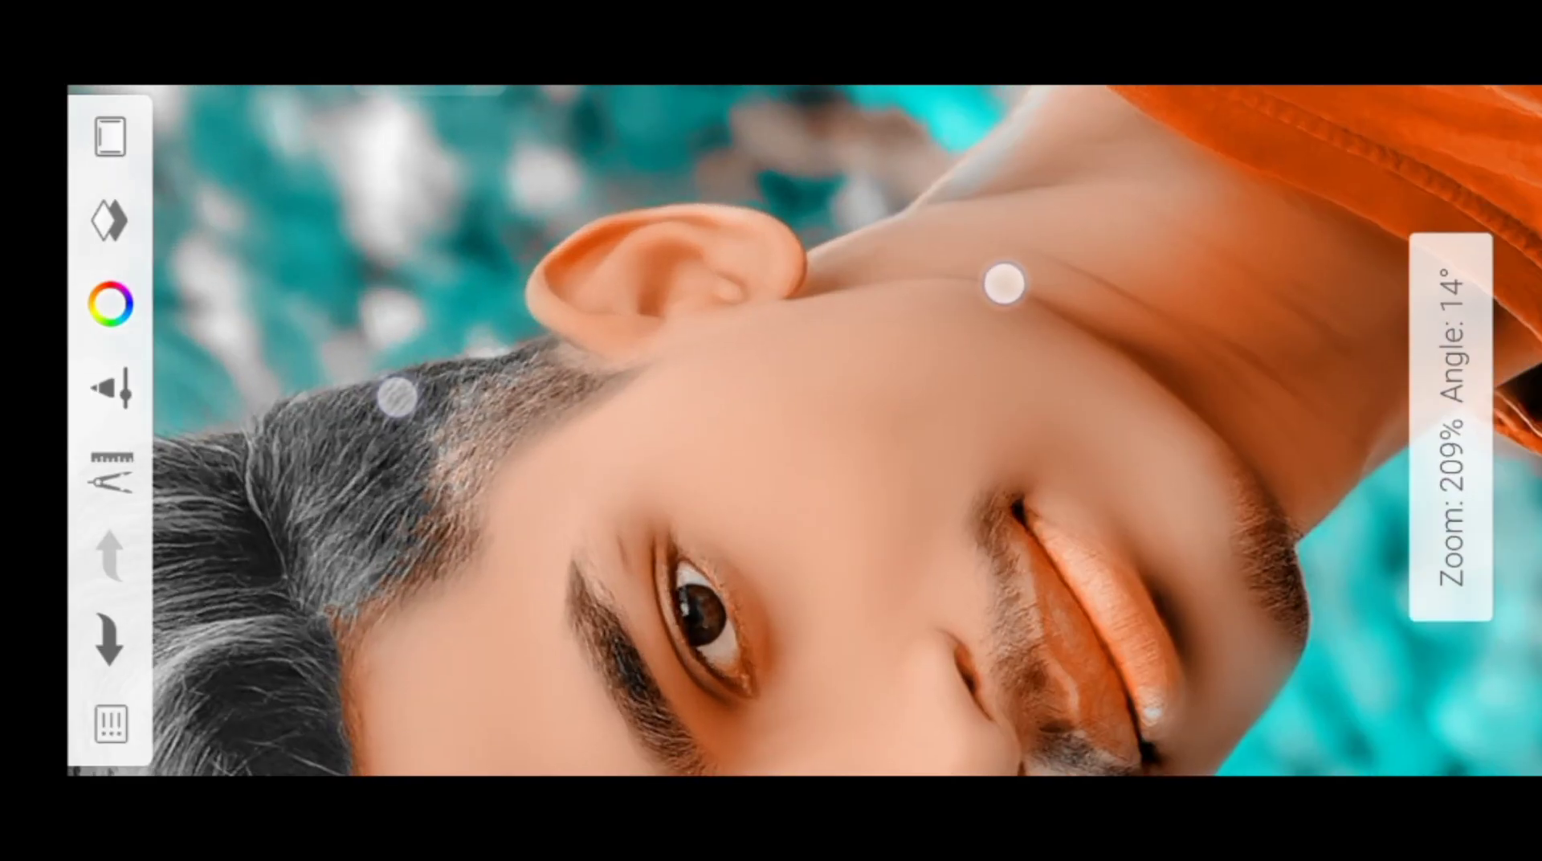
Zoom in on the hairline, recheck the brush settings and bring up the extra drawing tools
left_click_drag(396, 396, 361, 441)
left_click_drag(1001, 282, 991, 313)
left_click_drag(362, 440, 374, 498)
left_click_drag(990, 314, 879, 501)
left_click_drag(374, 497, 378, 514)
left_click_drag(879, 501, 867, 546)
left_click(110, 385)
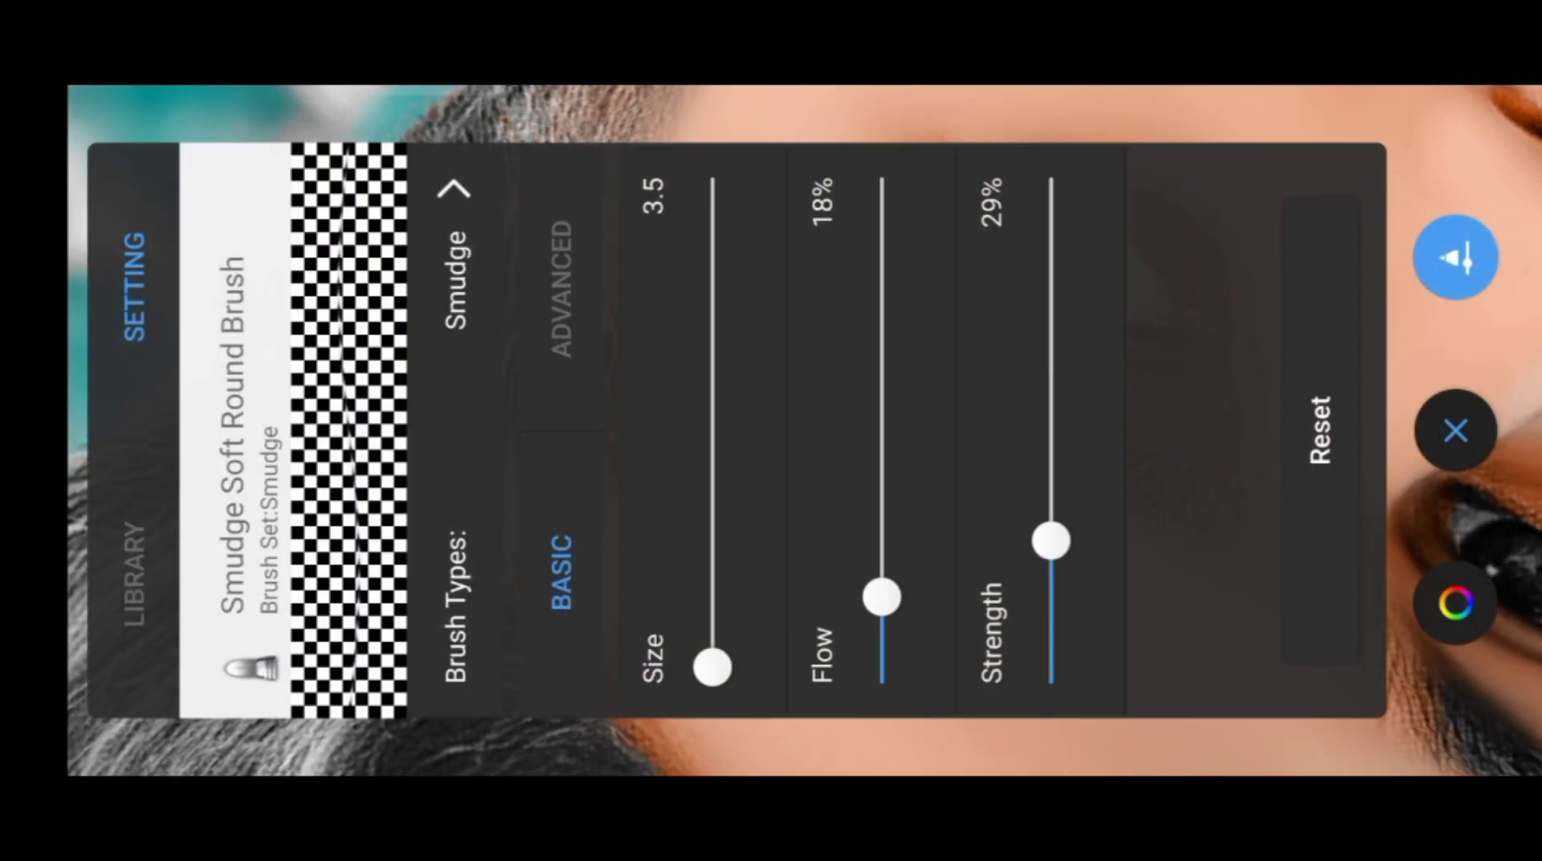
left_click(1455, 430)
left_click(110, 470)
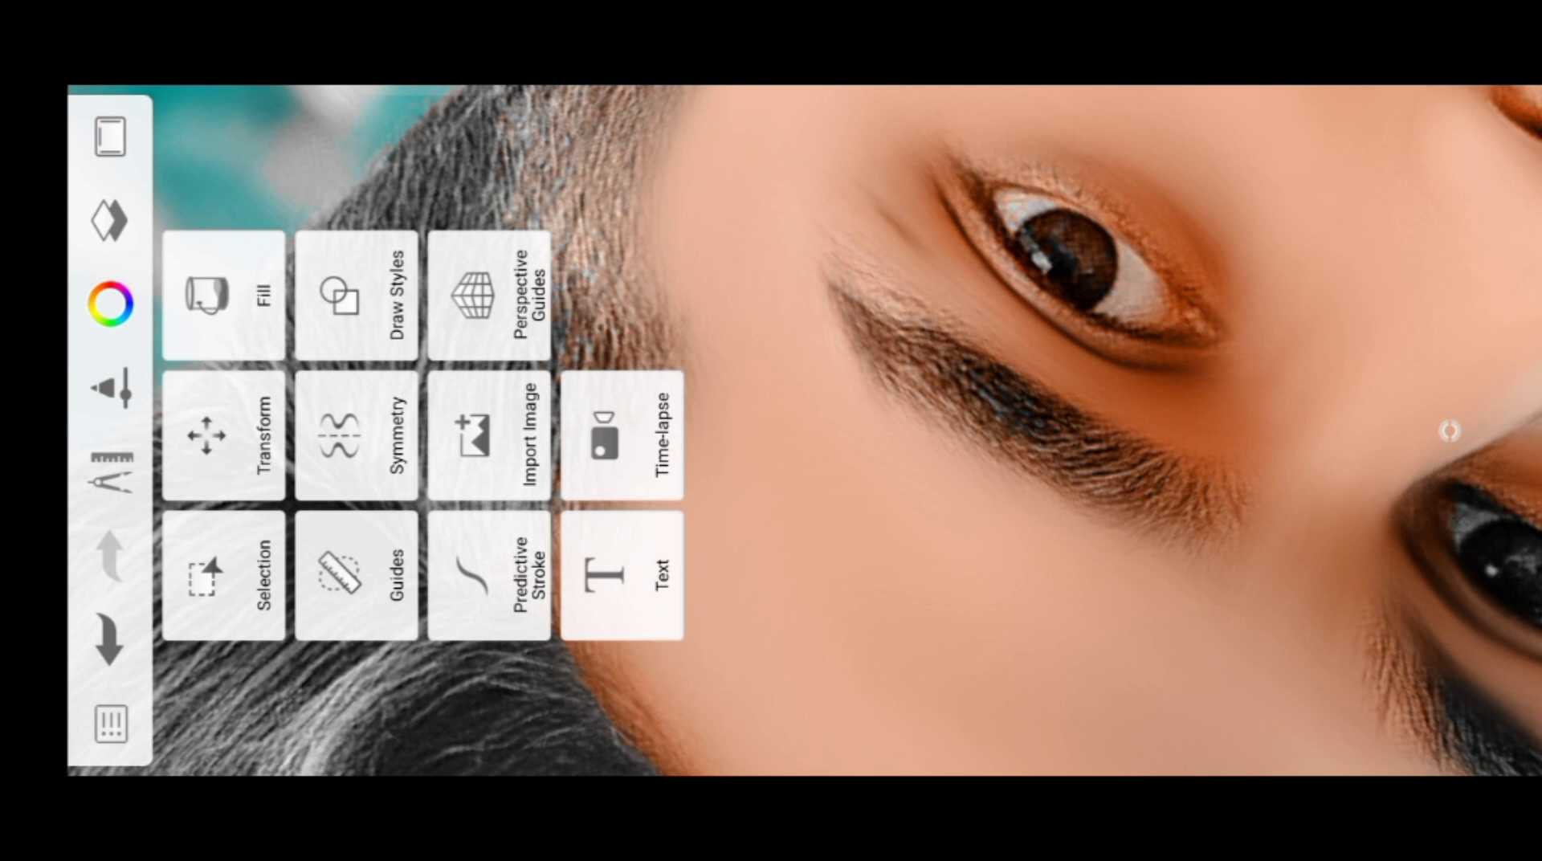
Add a Curve Ruler guide, bend it, and smudge a curved strand along it
left_click(356, 574)
mouse_move(522, 286)
left_mouse_down()
mouse_move(234, 234)
mouse_move(190, 265)
left_mouse_up()
mouse_move(805, 568)
left_mouse_down()
mouse_move(739, 575)
mouse_move(752, 546)
left_mouse_up()
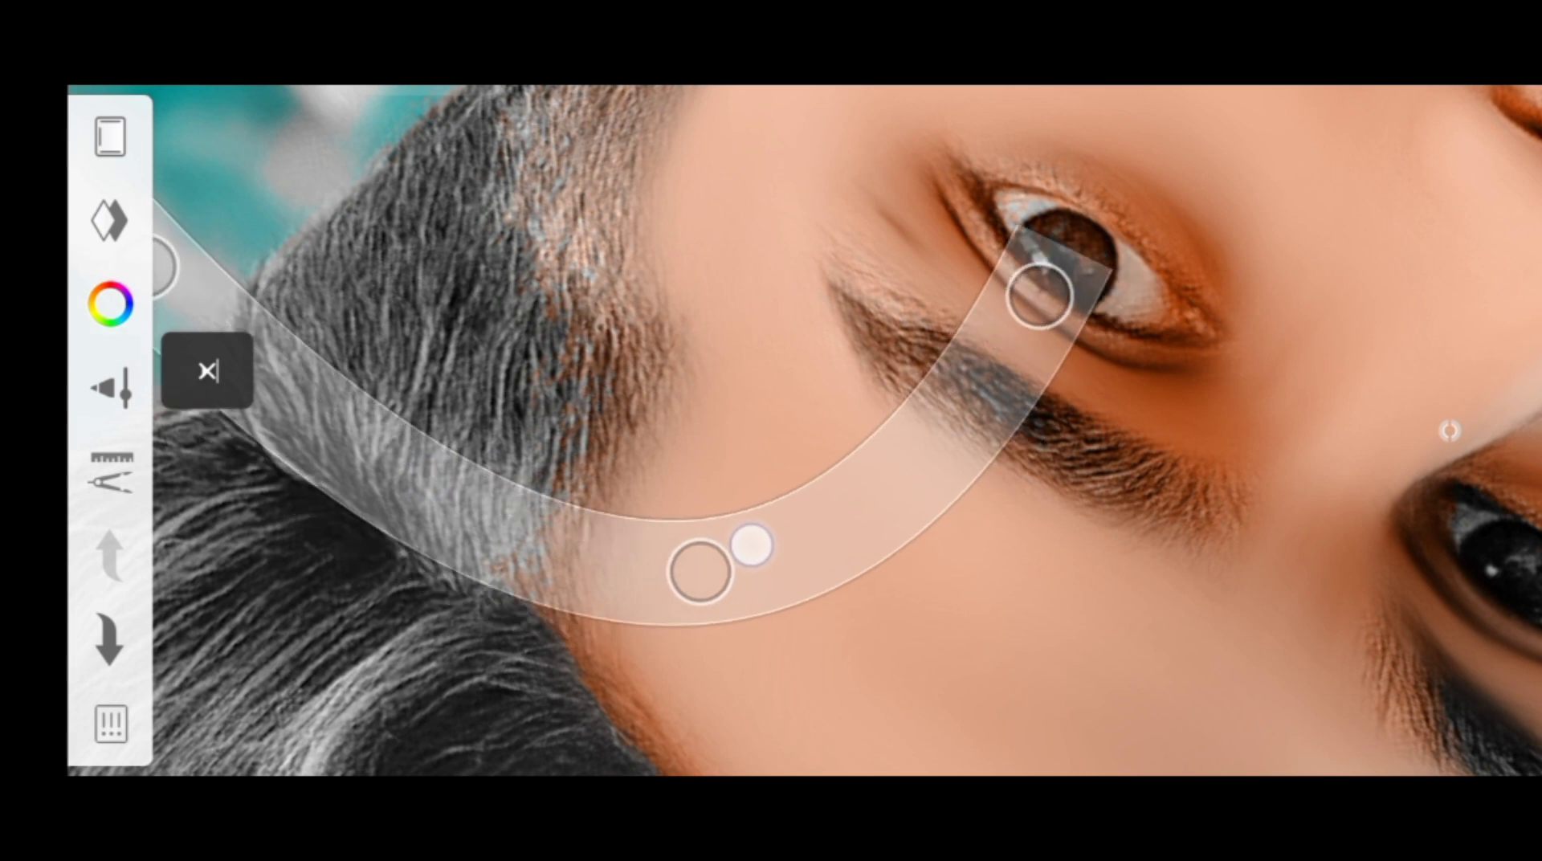
left_click(342, 540)
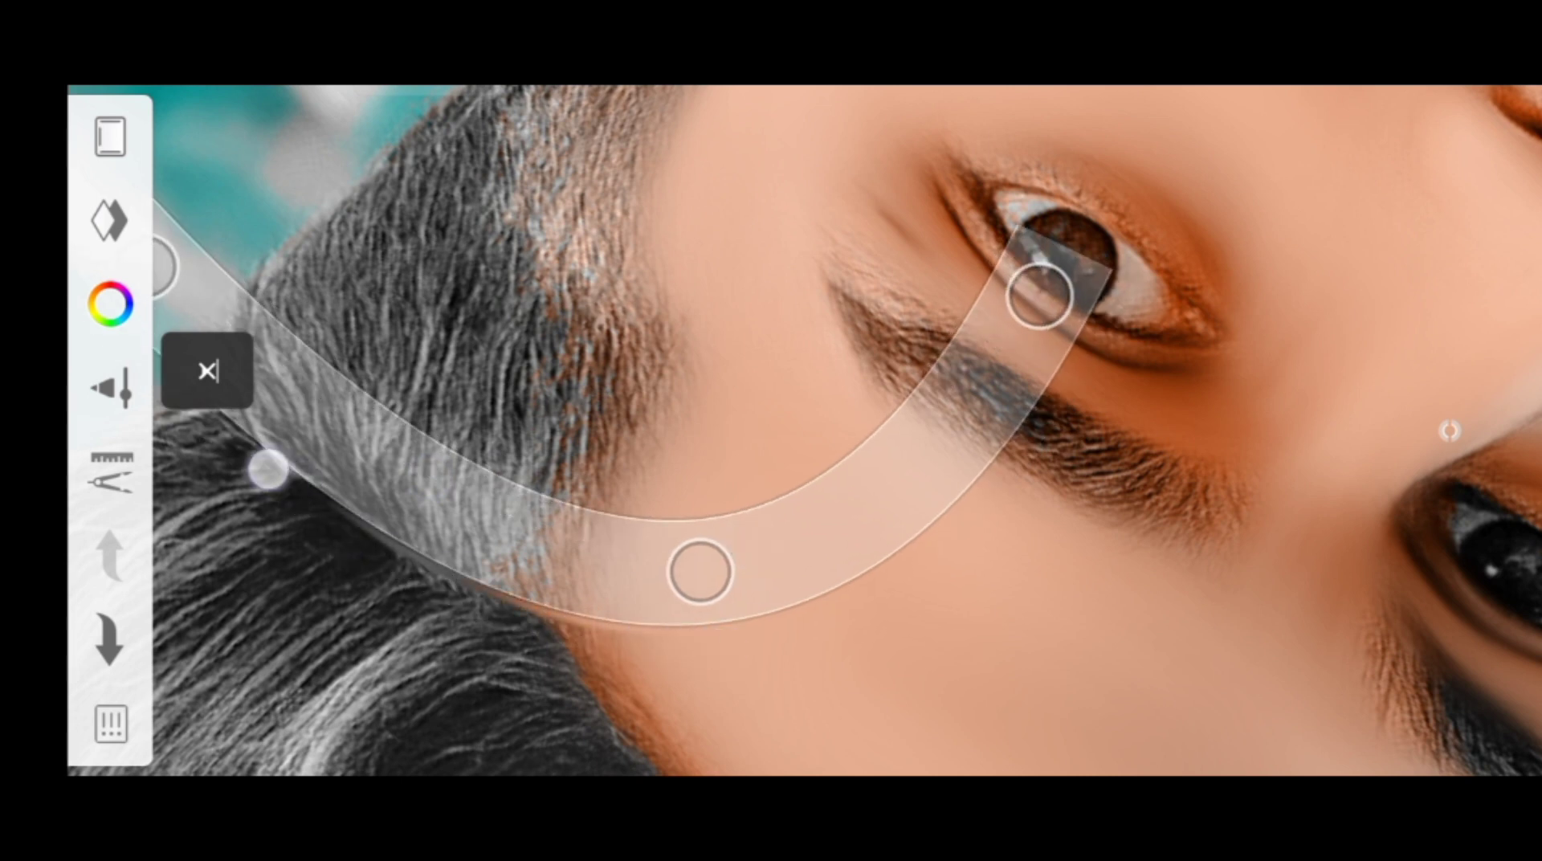
mouse_move(340, 504)
left_mouse_down()
mouse_move(465, 588)
mouse_move(516, 589)
left_mouse_up()
left_click(692, 639)
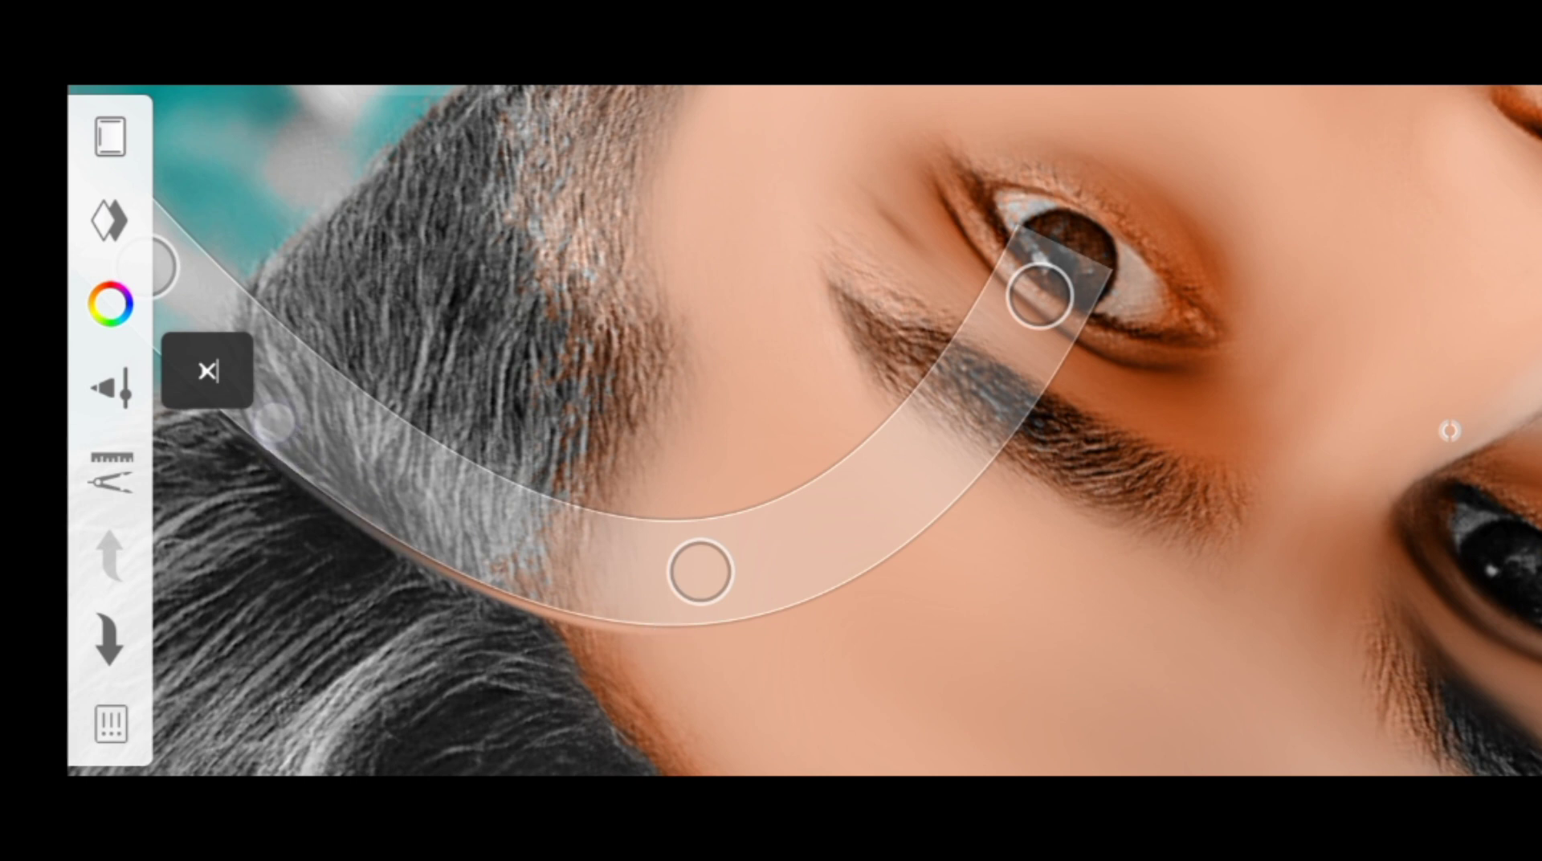
mouse_move(519, 507)
left_mouse_down()
mouse_move(575, 310)
mouse_move(626, 244)
left_mouse_up()
Smudge strands by the eyebrow along the guide, then remove the curve guide
mouse_move(1013, 456)
left_mouse_down()
mouse_move(916, 471)
mouse_move(1103, 439)
left_mouse_up()
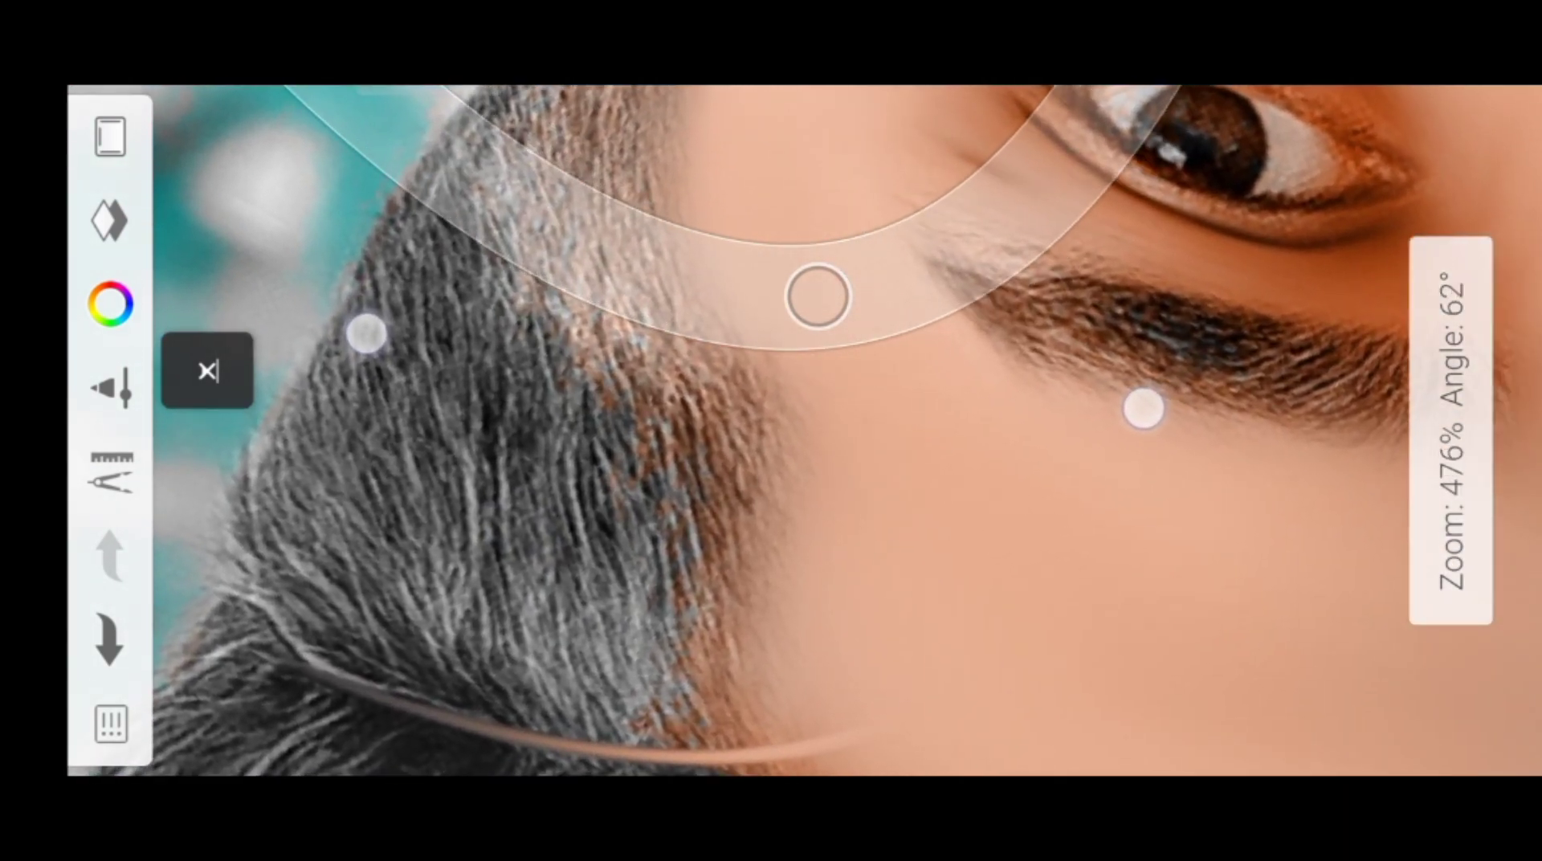
mouse_move(367, 335)
left_mouse_down()
mouse_move(432, 337)
mouse_move(437, 382)
left_mouse_up()
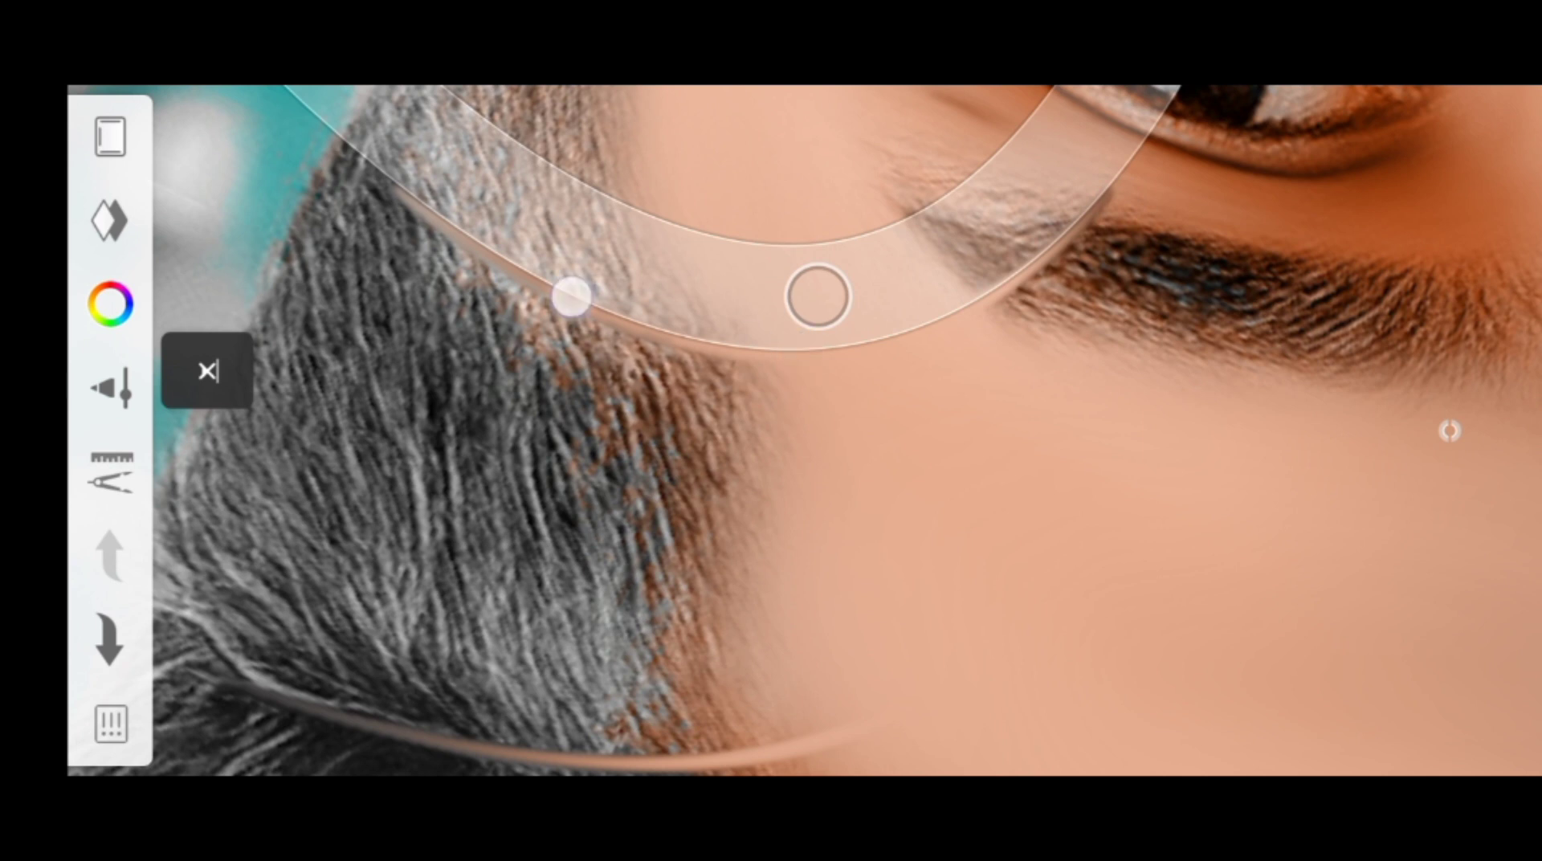
left_click_drag(1449, 431, 930, 427)
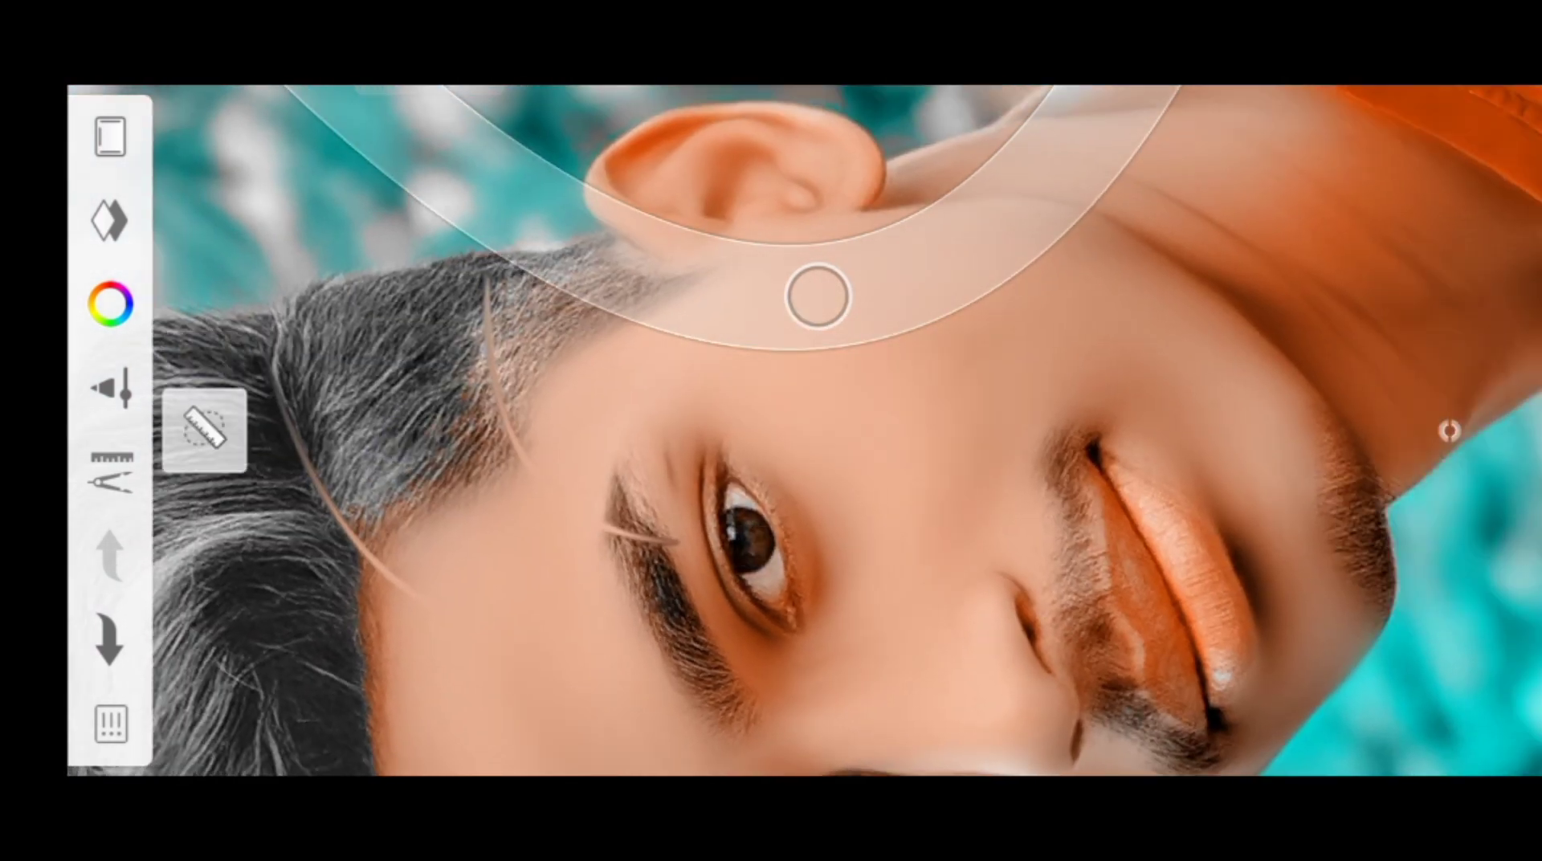
left_click(205, 429)
left_click(210, 602)
left_click_drag(847, 392, 860, 427)
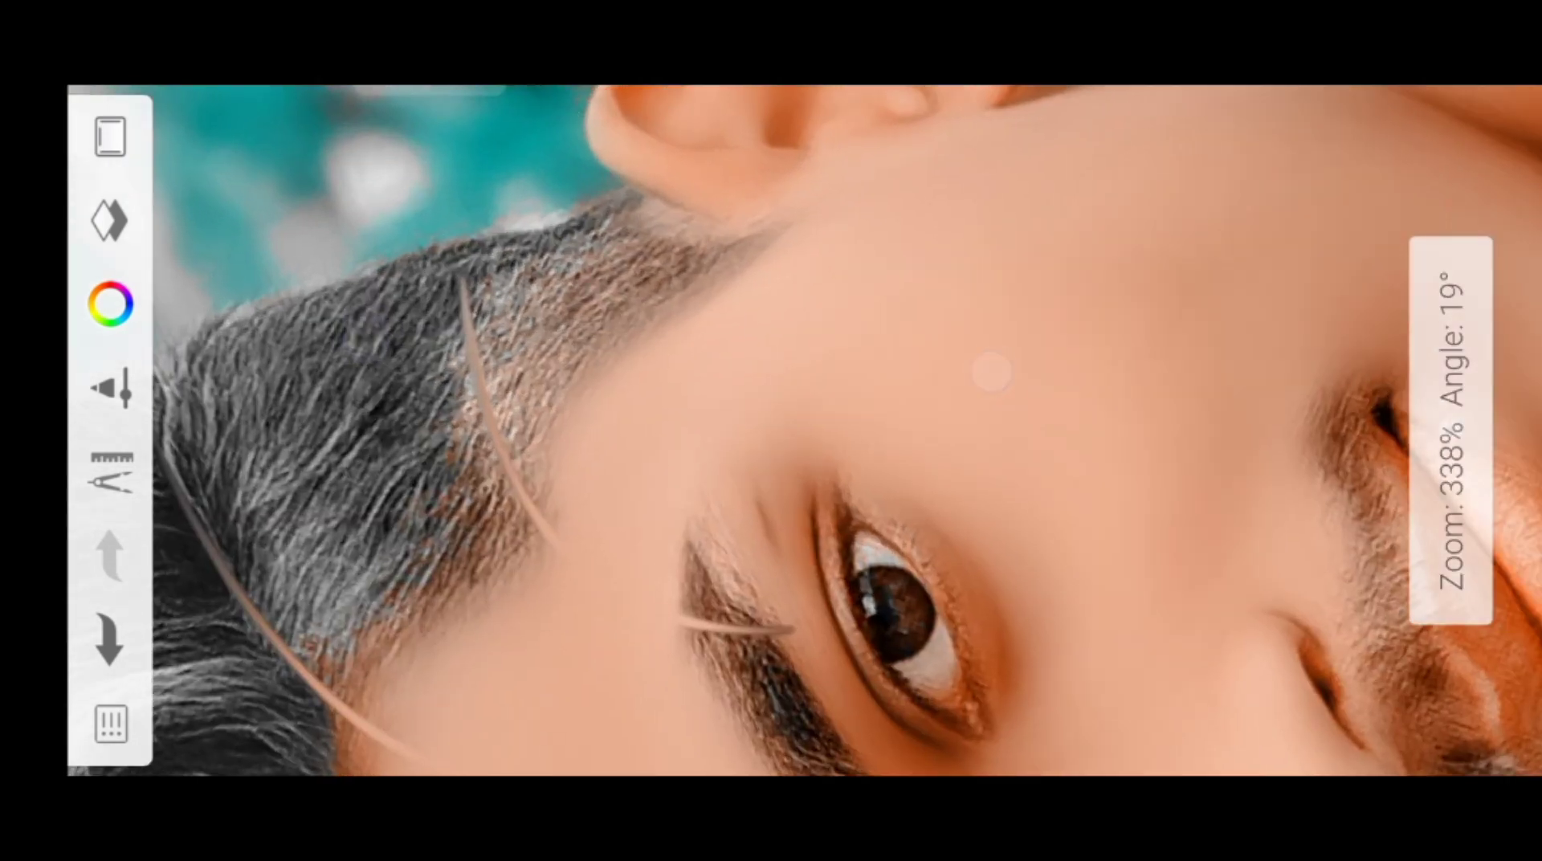
left_click(110, 389)
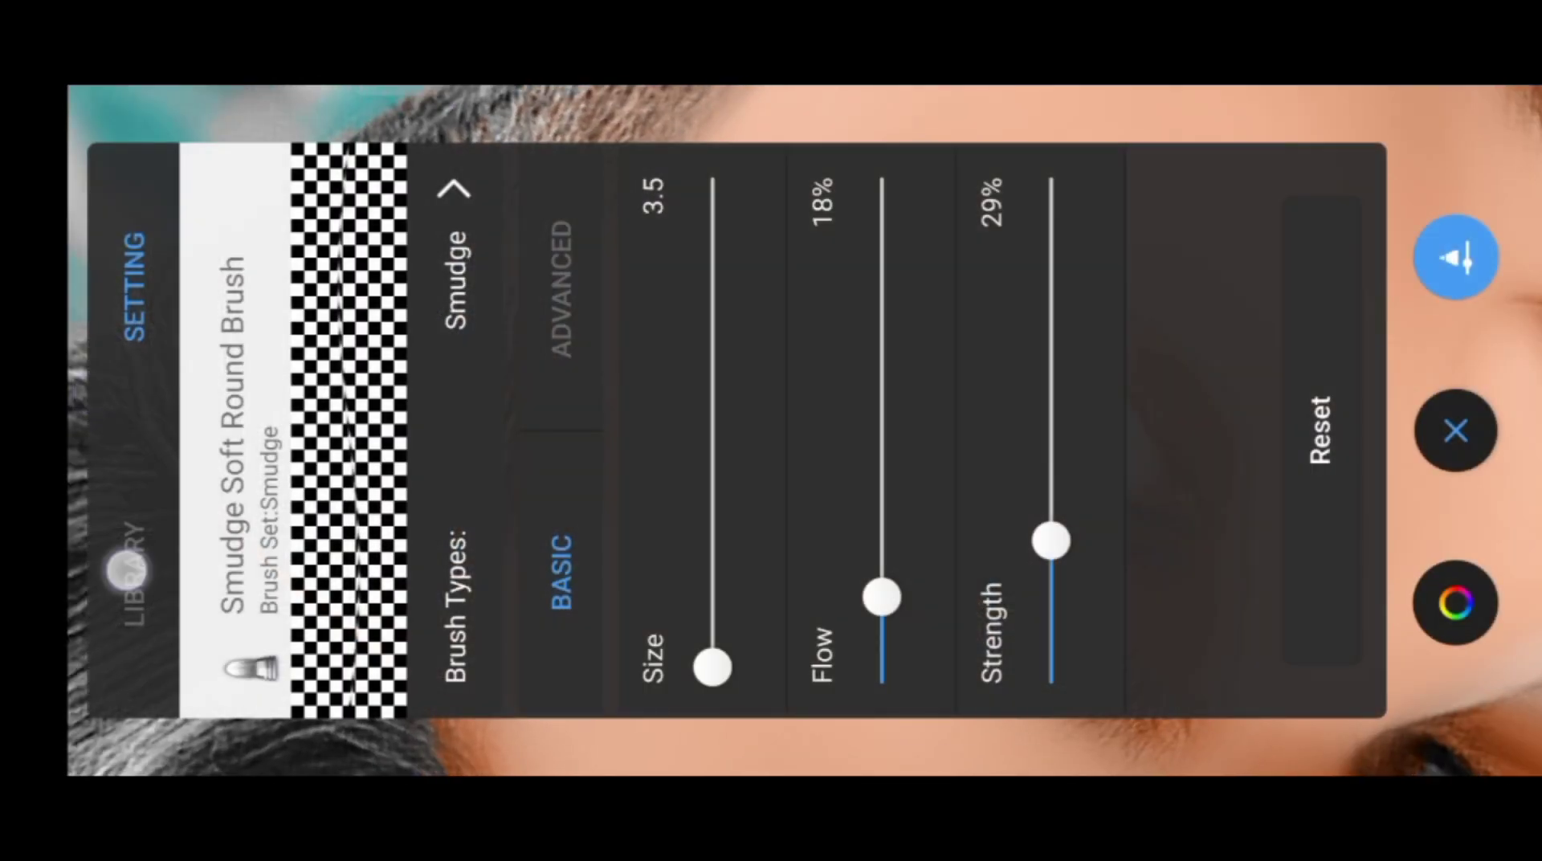
Switch to the Smudge Round Bristle Brush and raise its flow slightly to 3%
left_click(122, 570)
left_click(581, 531)
left_click_drag(881, 684, 900, 663)
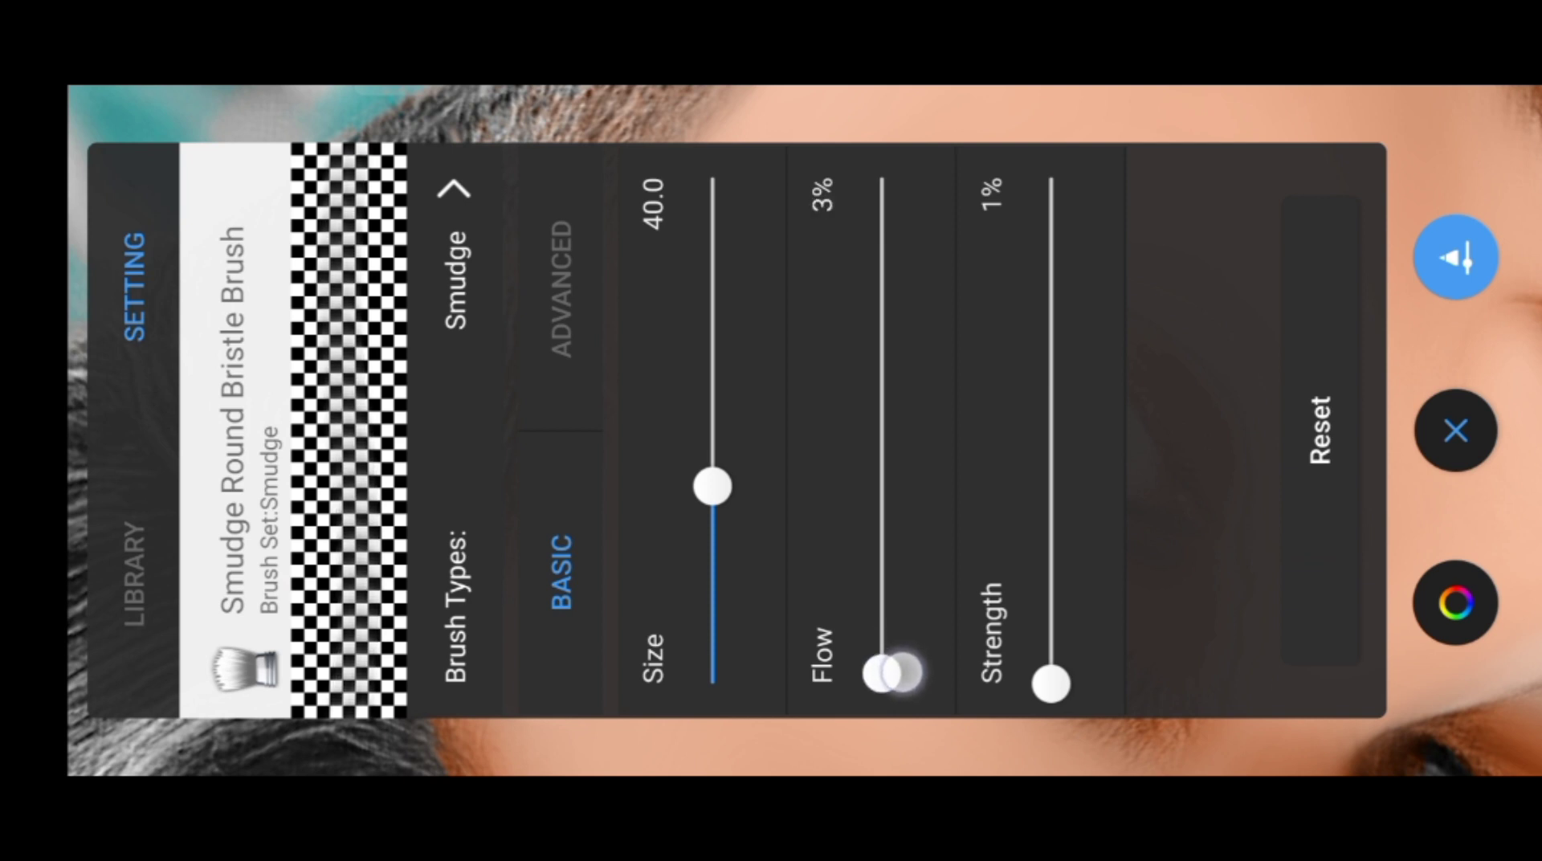
left_click(1455, 430)
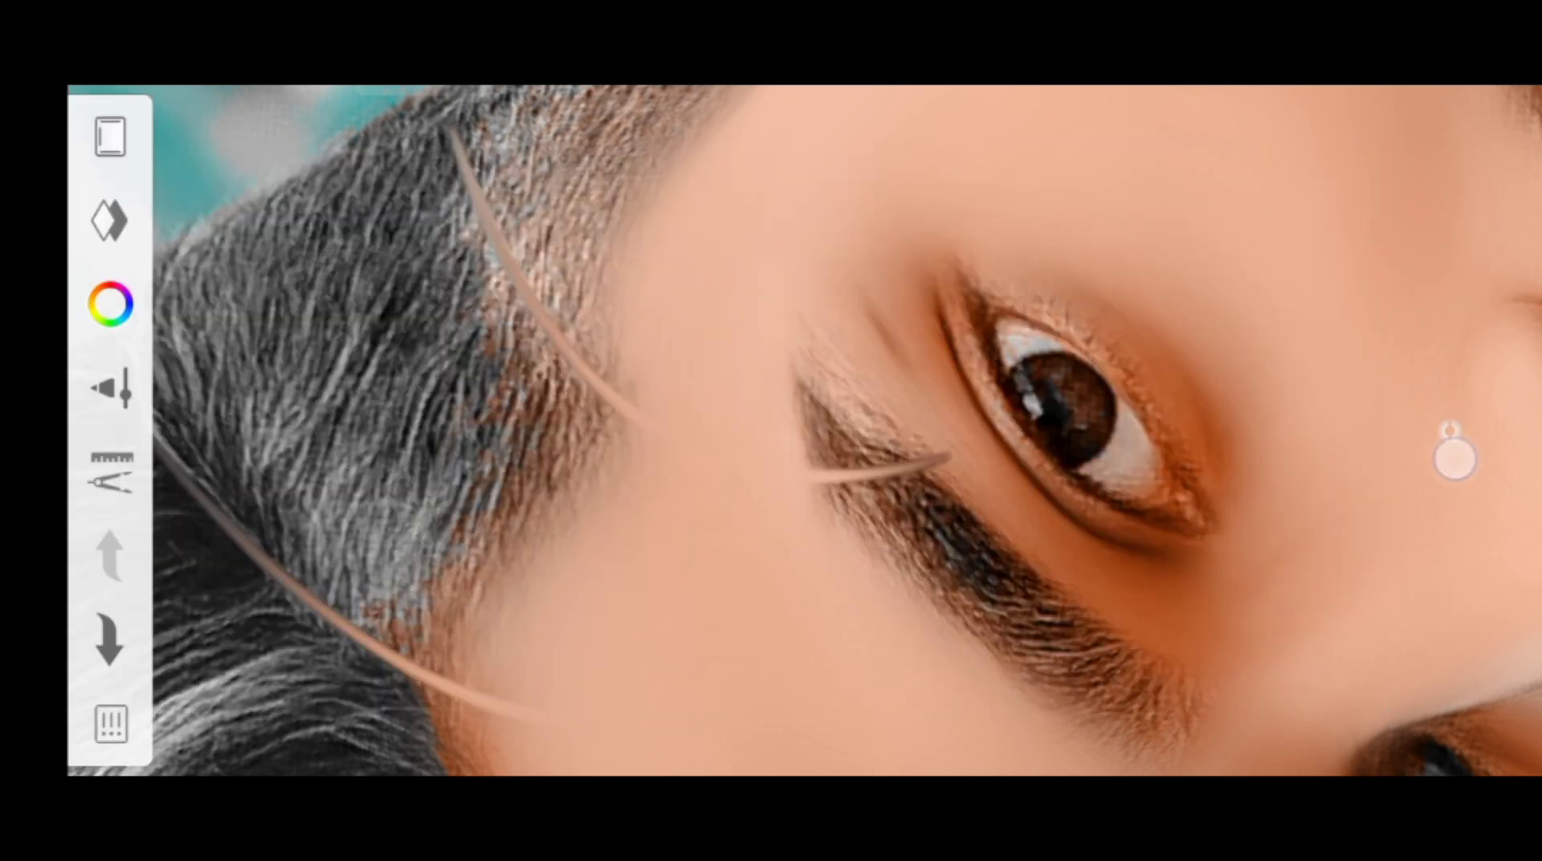
Zoom into the eyebrow and set the smudge brush size to about 16.9
left_click_drag(492, 252, 922, 580)
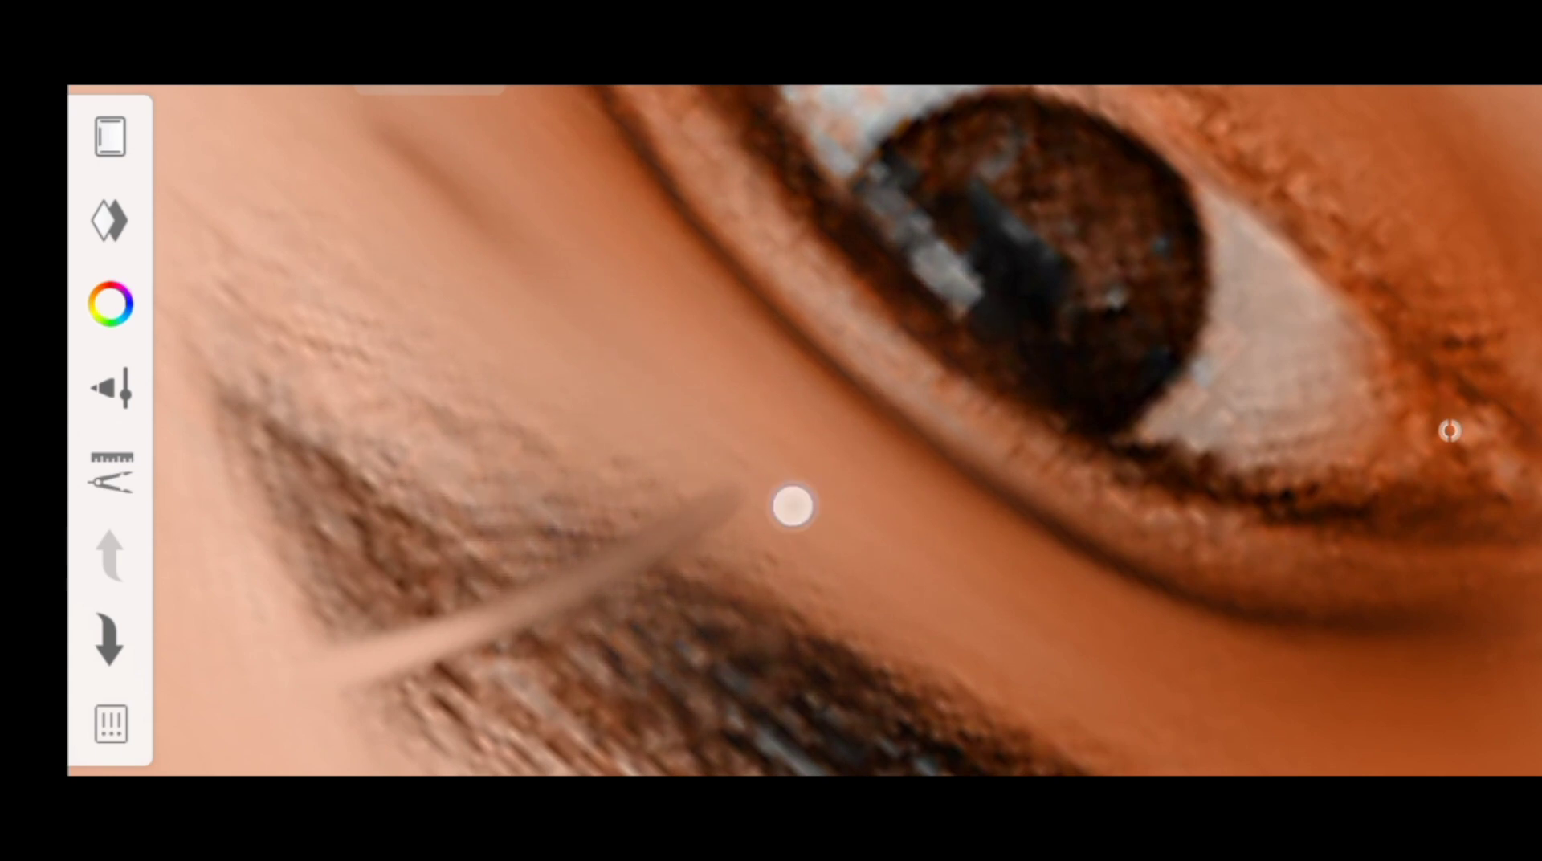
left_click(111, 389)
left_click_drag(750, 621, 750, 618)
left_click(1455, 431)
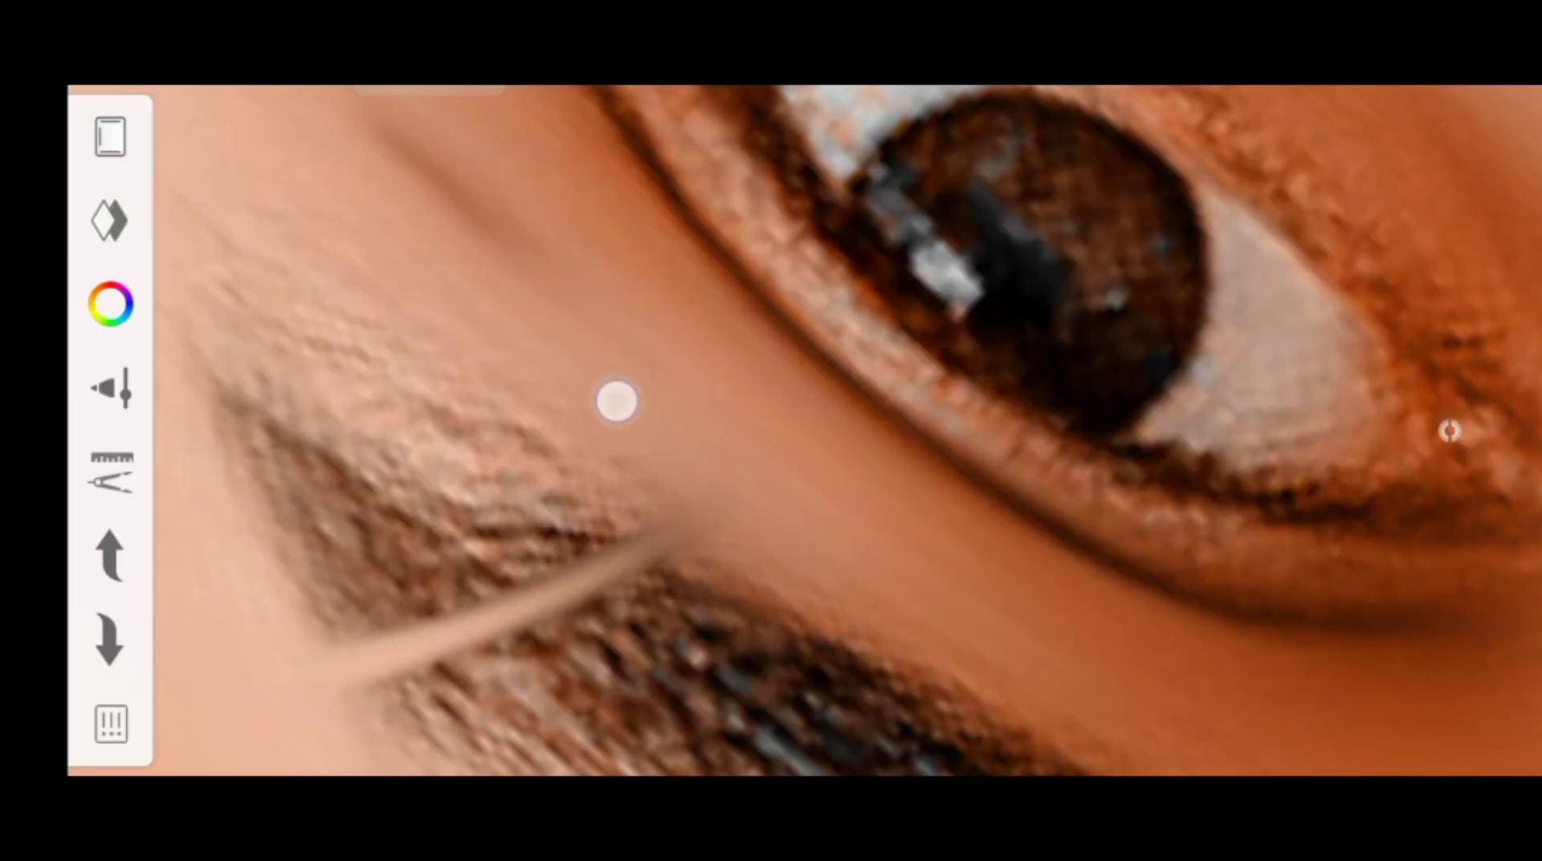
Zoom the view in and out around the smoothed face
scroll(829, 526, "down", 3)
scroll(758, 305, "down", 3)
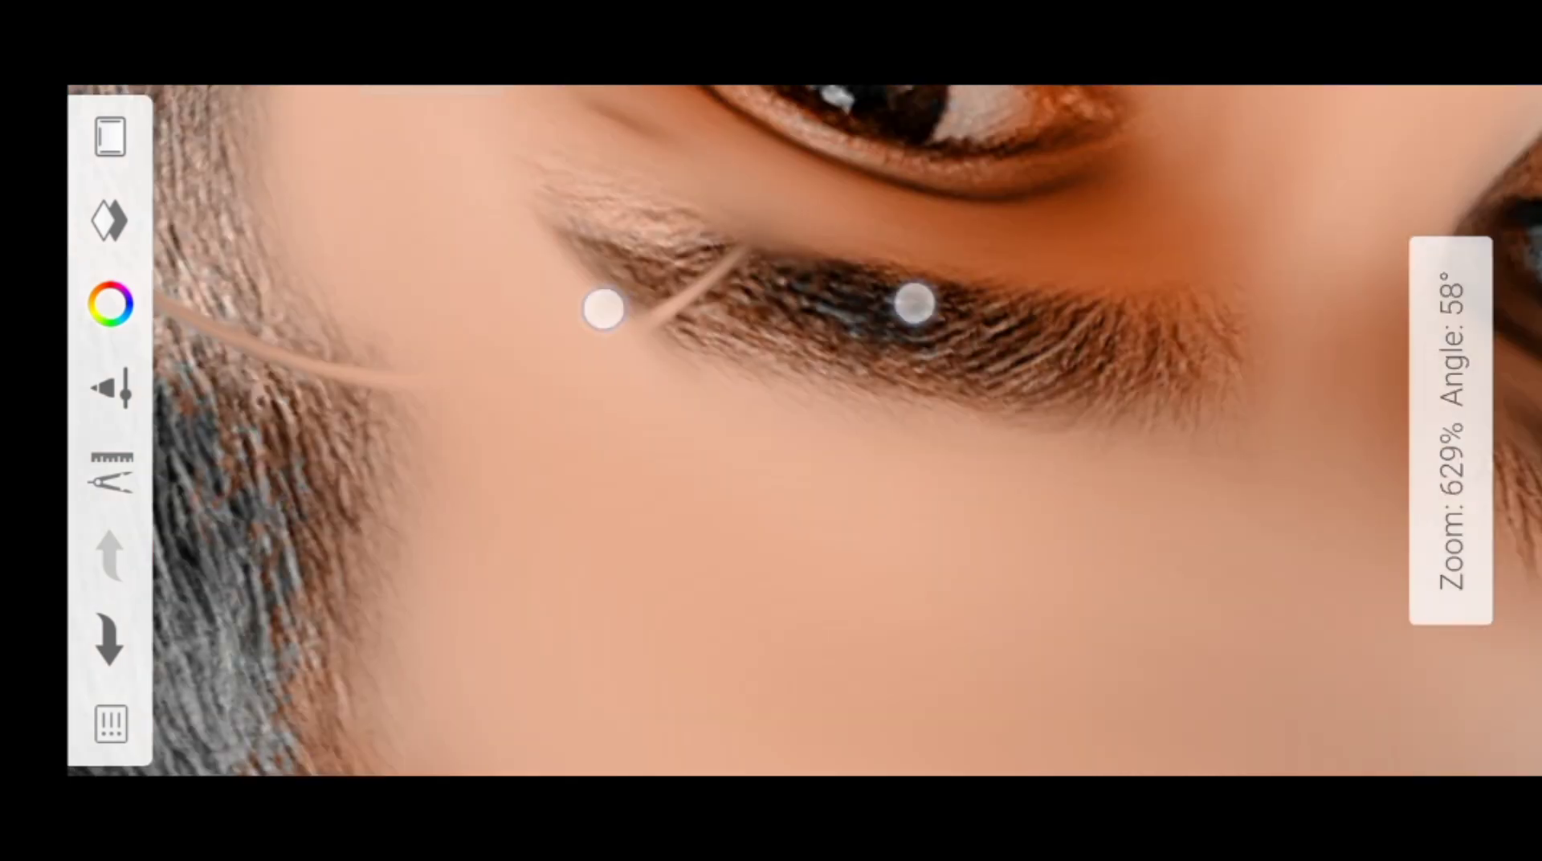
scroll(586, 240, "down", 1)
scroll(586, 239, "up", 3)
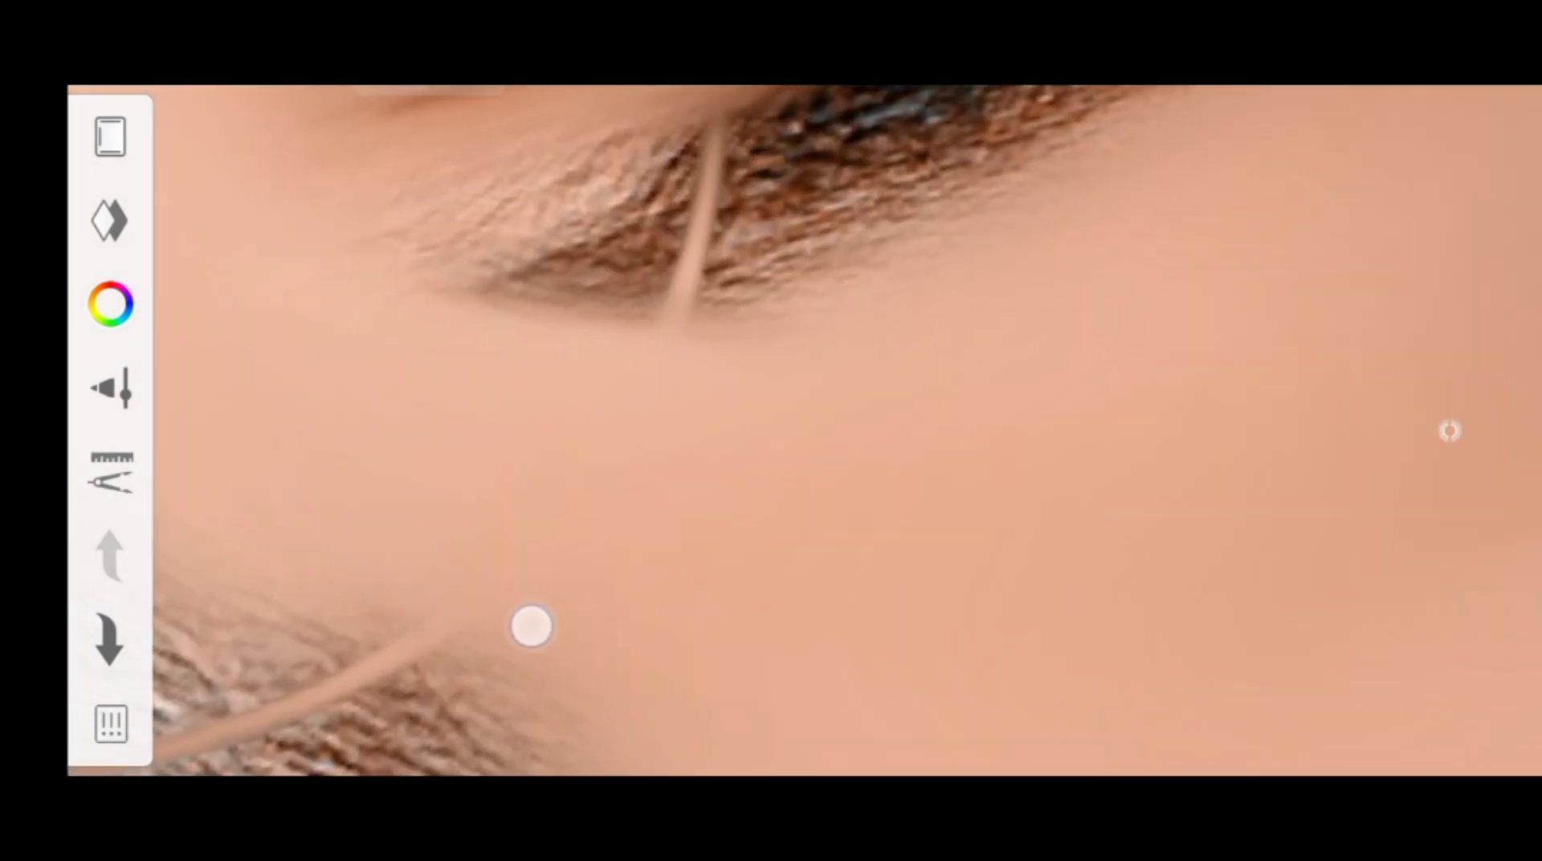
scroll(522, 305, "down", 3)
scroll(647, 377, "up", 2)
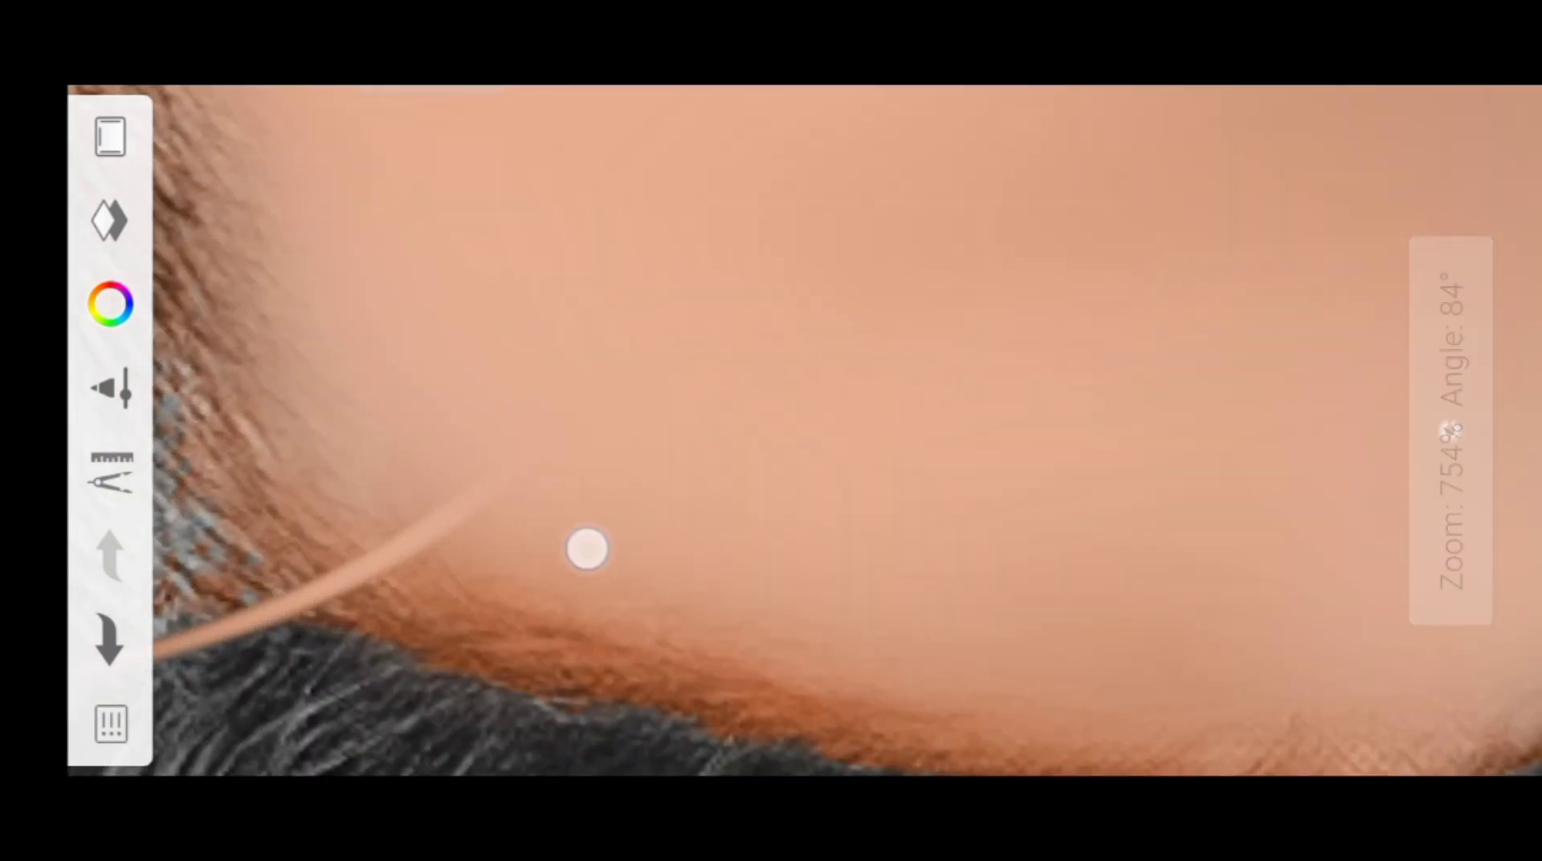
scroll(599, 513, "down", 1)
scroll(601, 494, "down", 3)
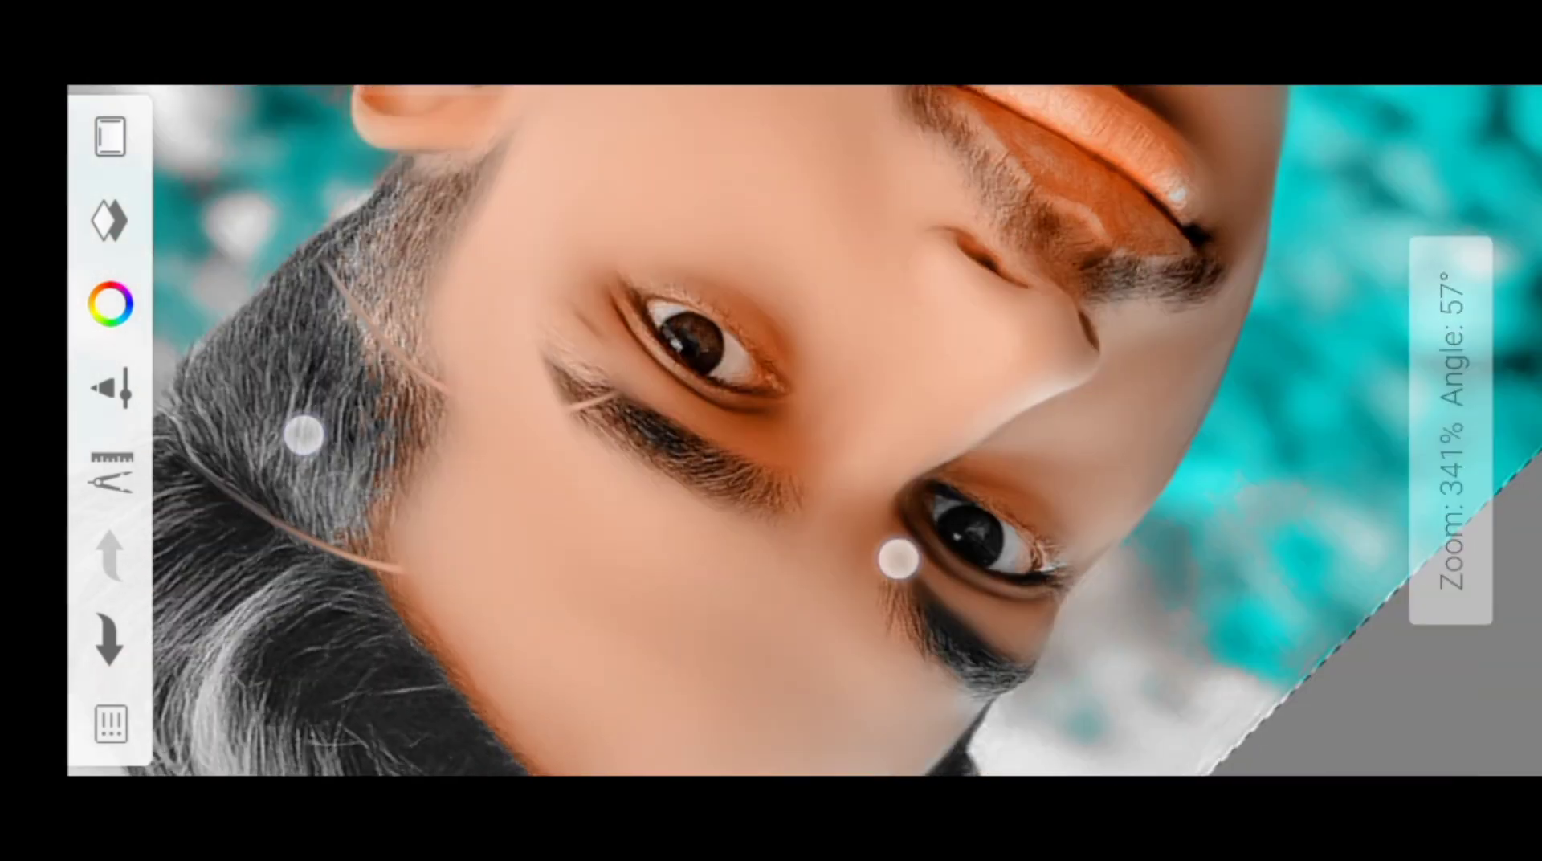
scroll(572, 452, "down", 5)
scroll(646, 429, "down", 2)
scroll(646, 429, "down", 1)
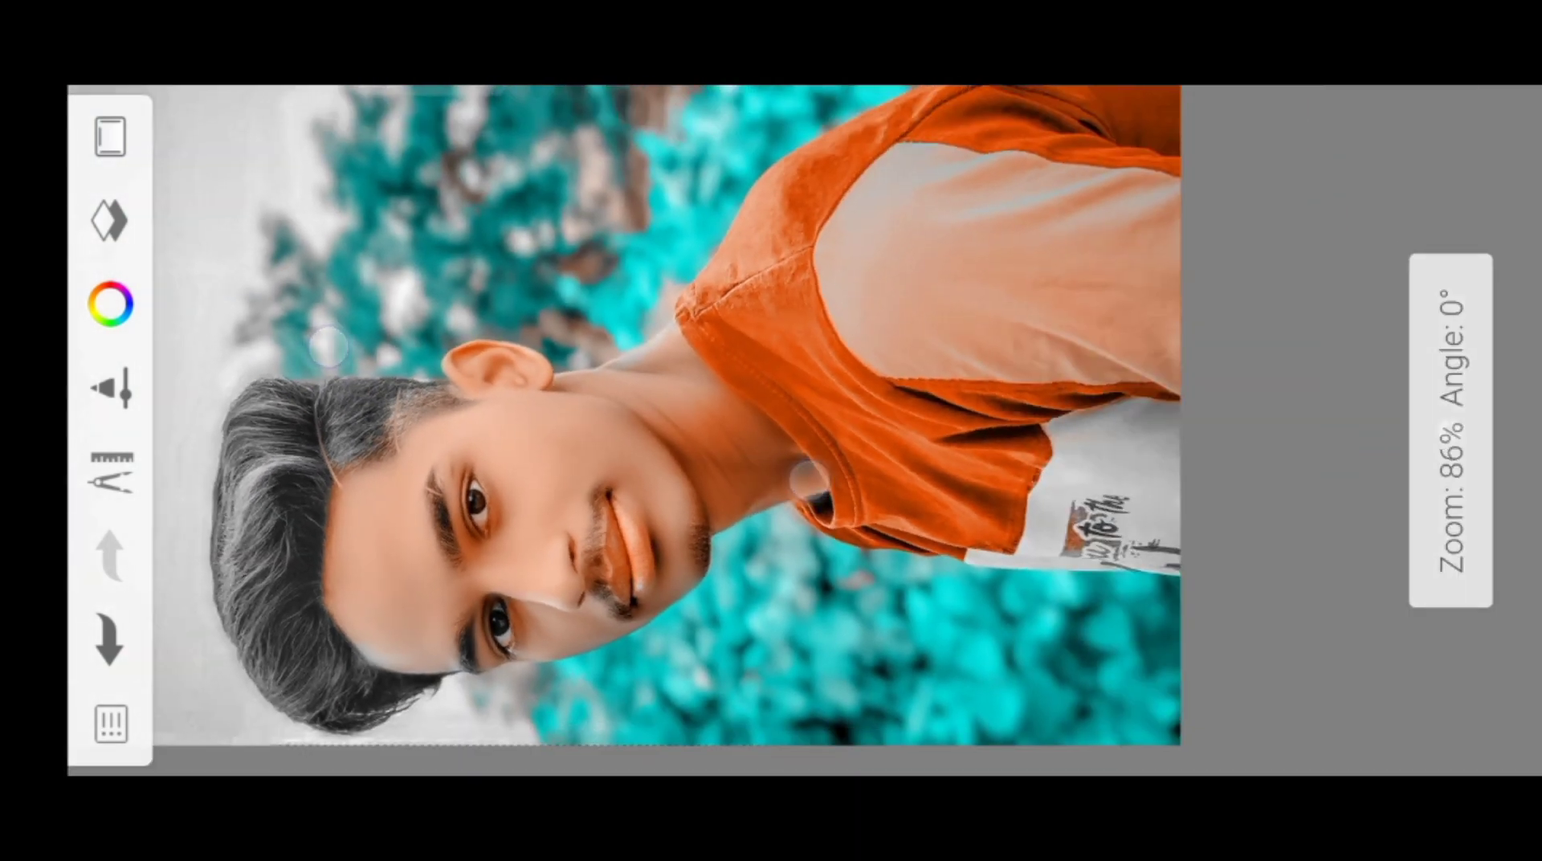
scroll(645, 429, "up", 1)
Add a new empty layer above the photo and pick red on the colour wheel
scroll(700, 412, "down", 1)
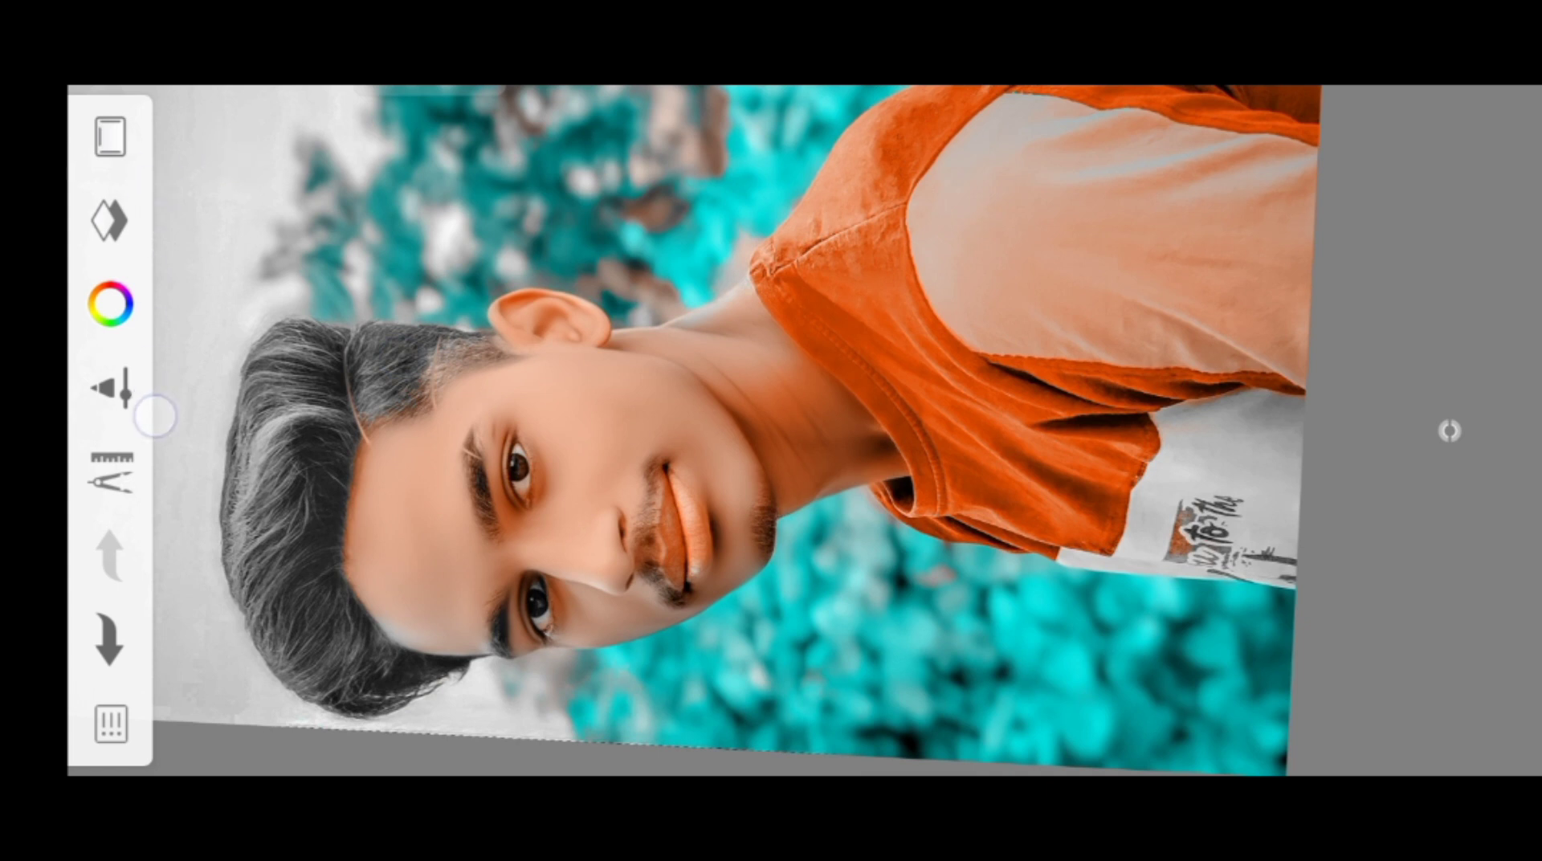
left_click(104, 184)
left_click(241, 171)
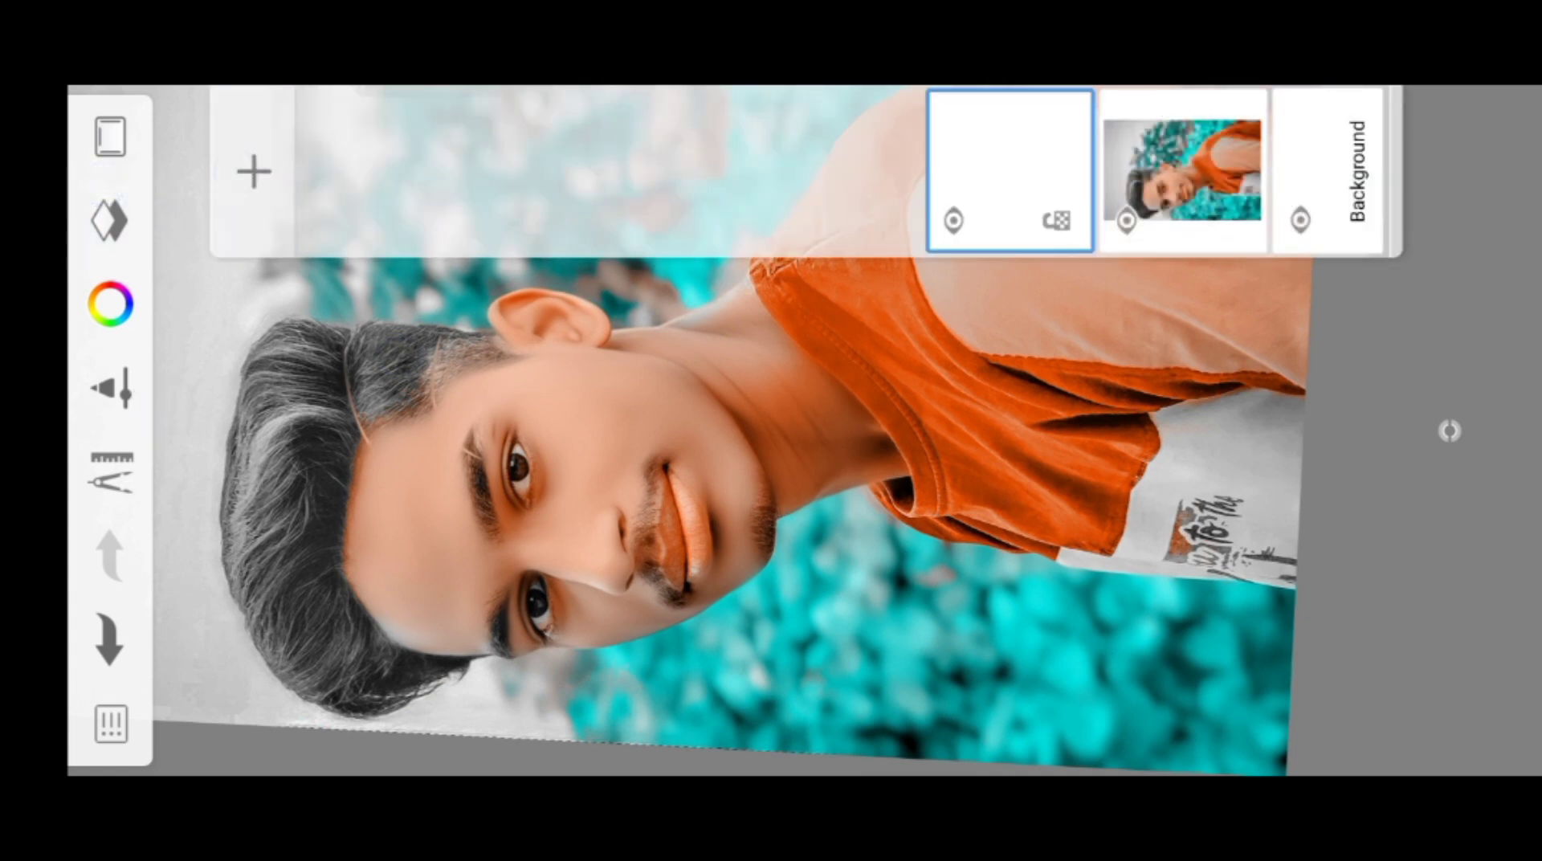
left_click(184, 375)
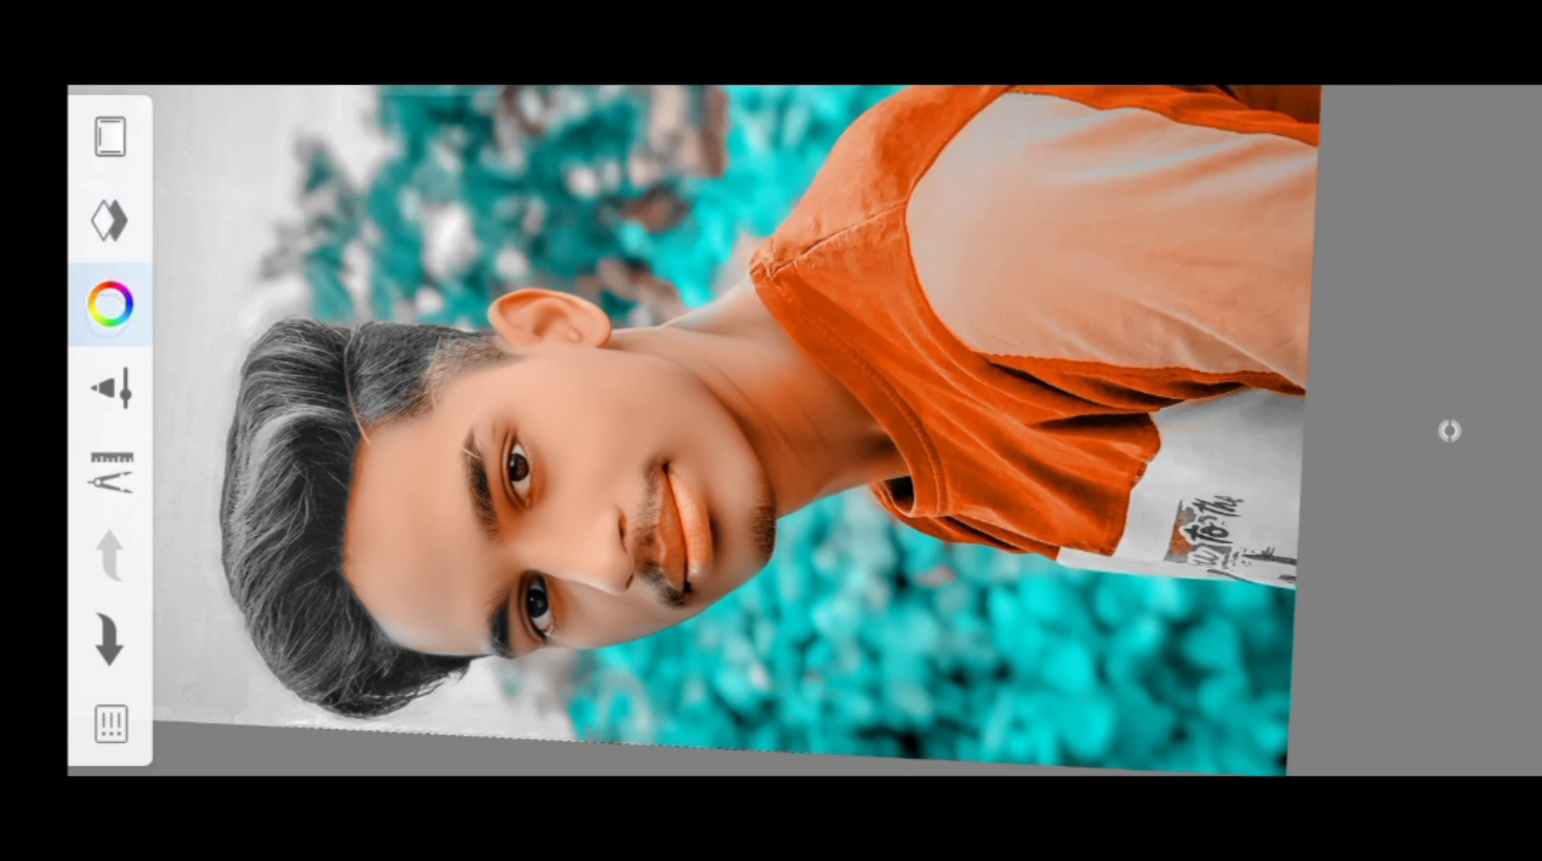
left_click(110, 304)
left_click(1442, 407)
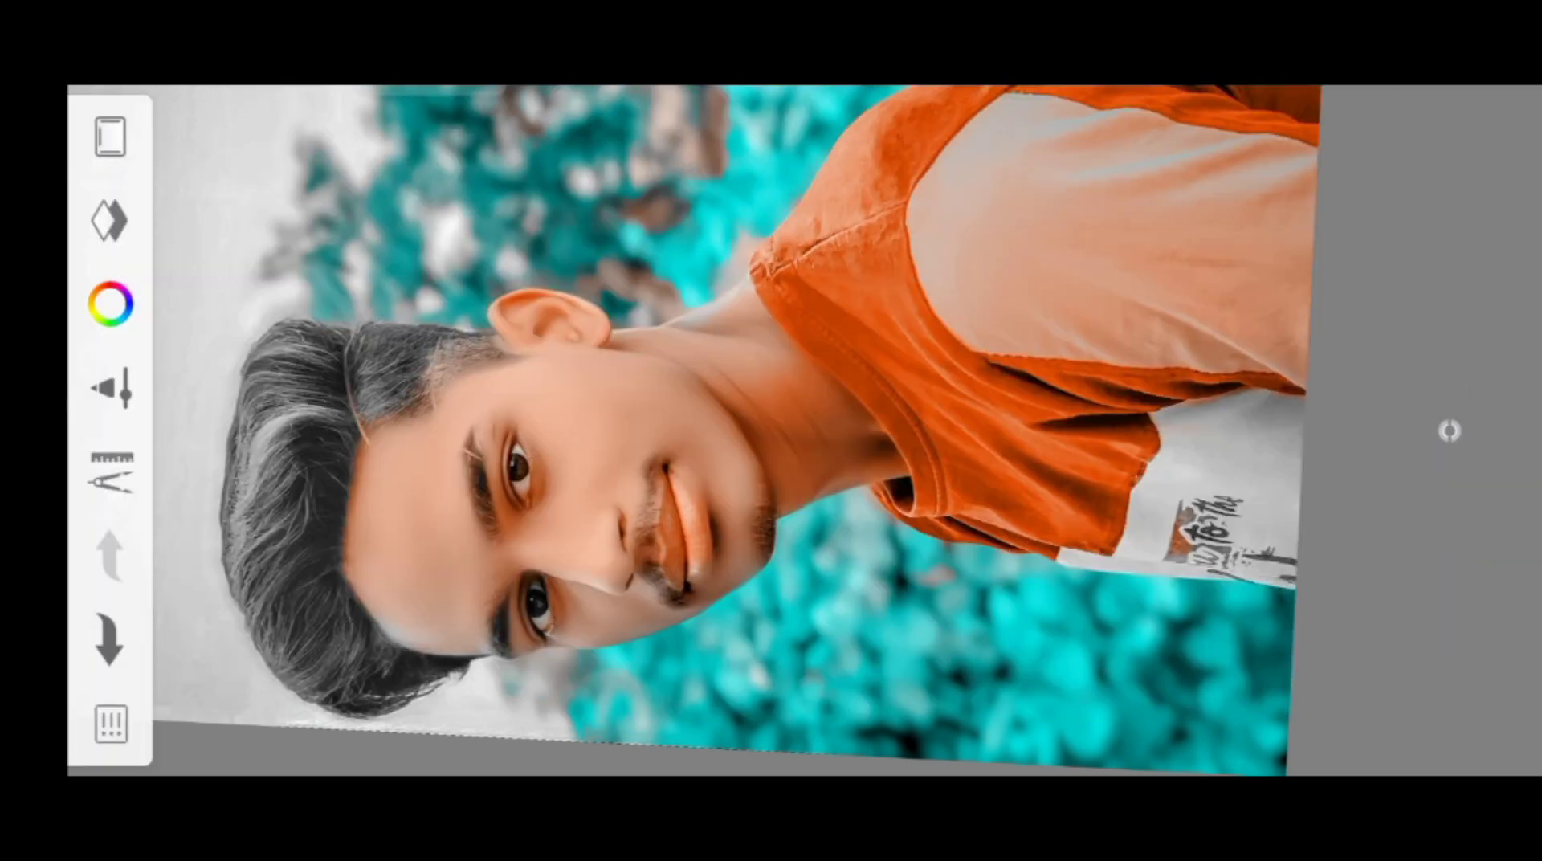
Choose the Traditional Medium Brush and shrink its size to about 6.3
left_click(110, 384)
left_click(135, 574)
scroll(883, 433, "right", 10)
scroll(706, 403, "left", 10)
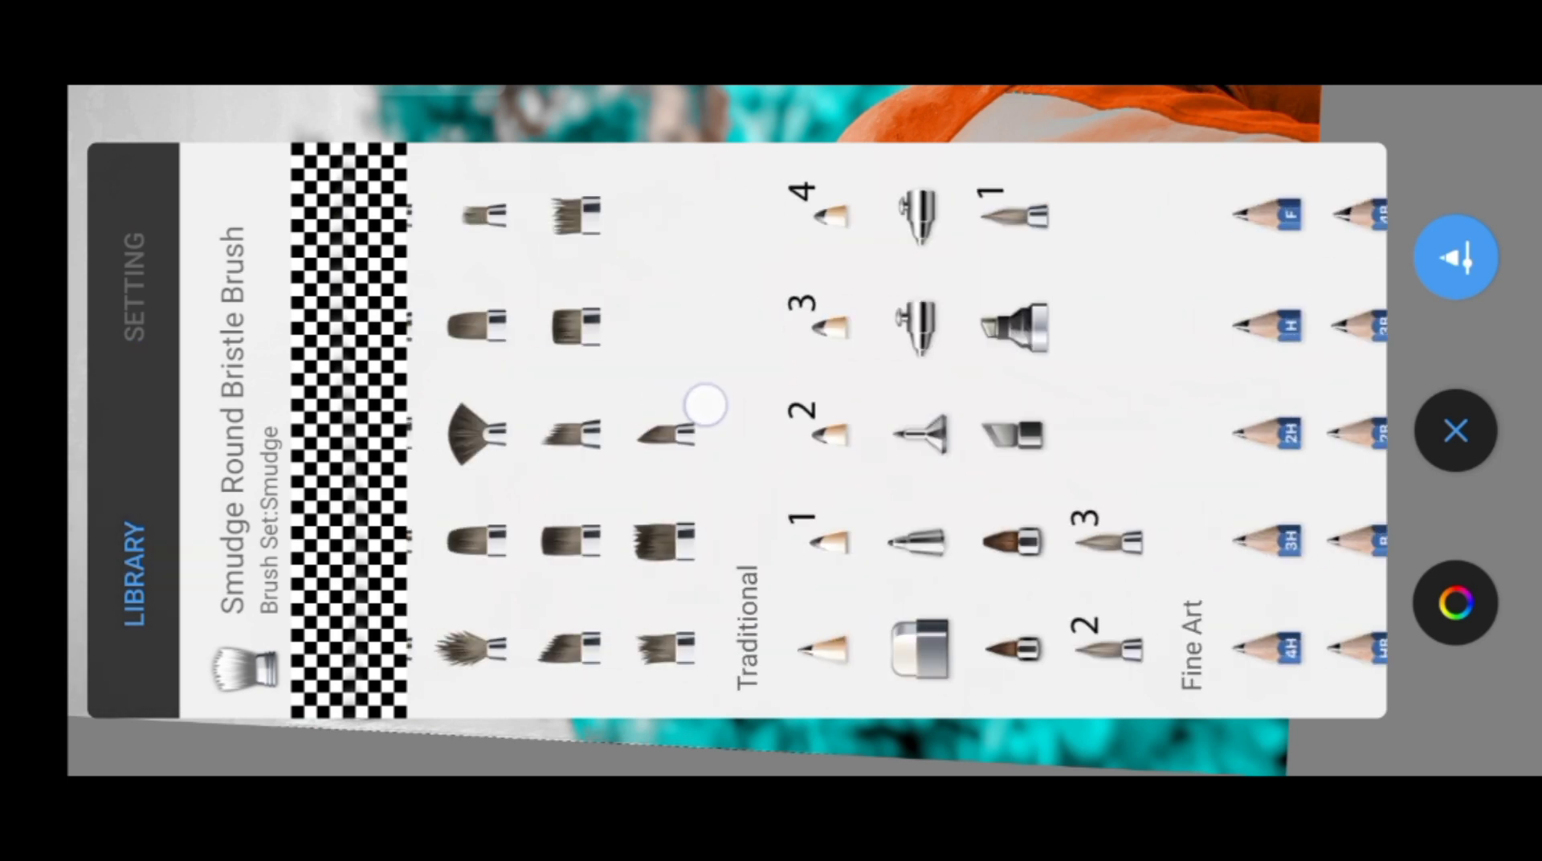
left_click(1019, 644)
left_click(128, 313)
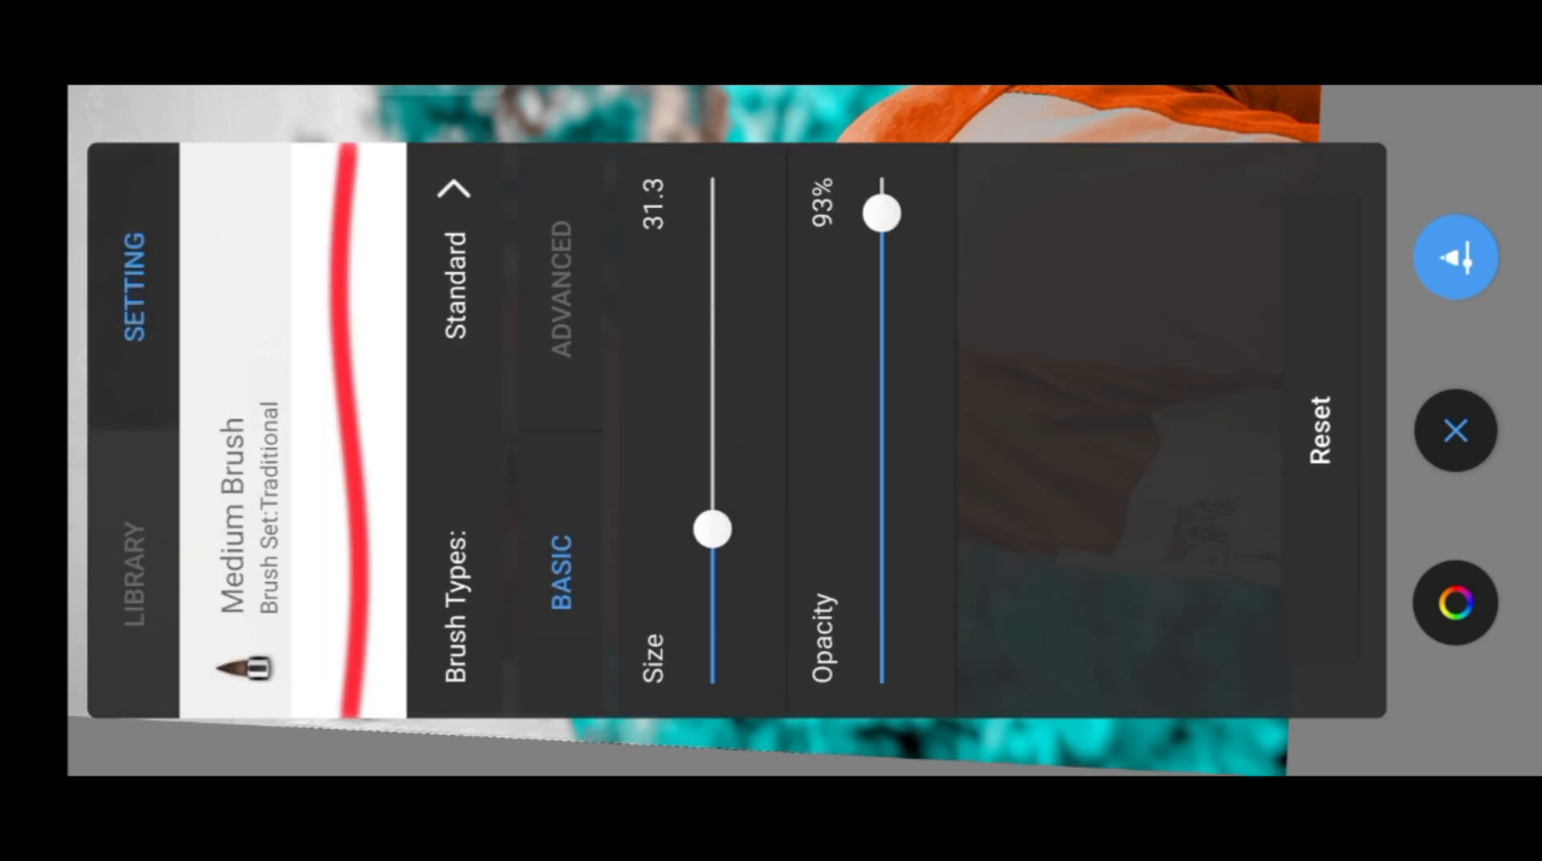
left_click_drag(777, 647, 771, 281)
left_click(135, 287)
mouse_move(712, 526)
left_mouse_down()
mouse_move(784, 725)
mouse_move(784, 654)
left_mouse_up()
left_click(1455, 430)
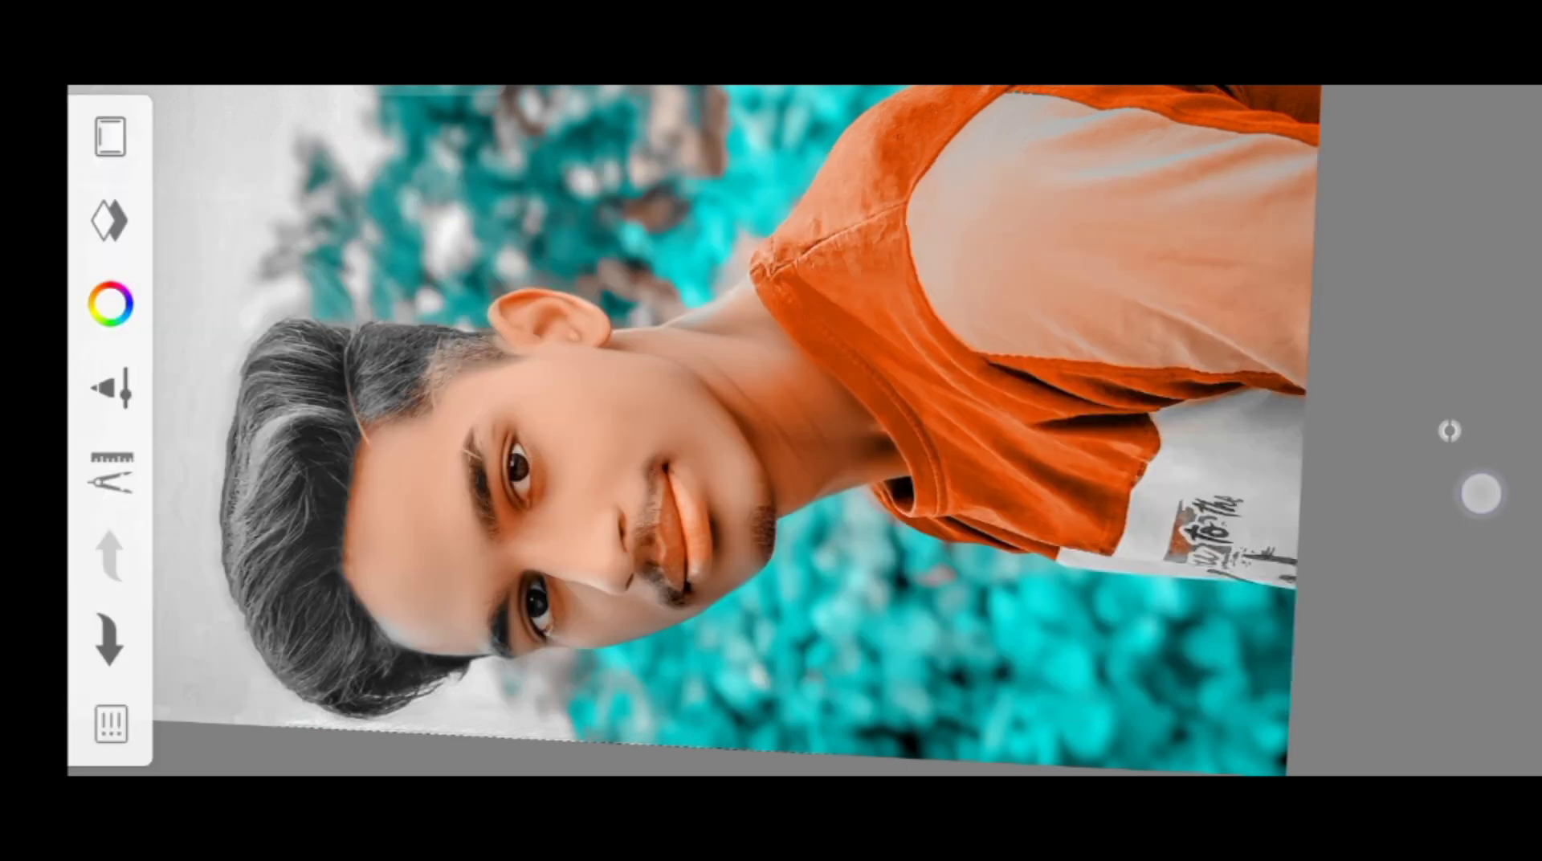
scroll(802, 434, "up", 5)
Enlarge the brush to 13.4 and lay thick red strokes along the lip line
scroll(803, 434, "up", 5)
scroll(803, 433, "up", 3)
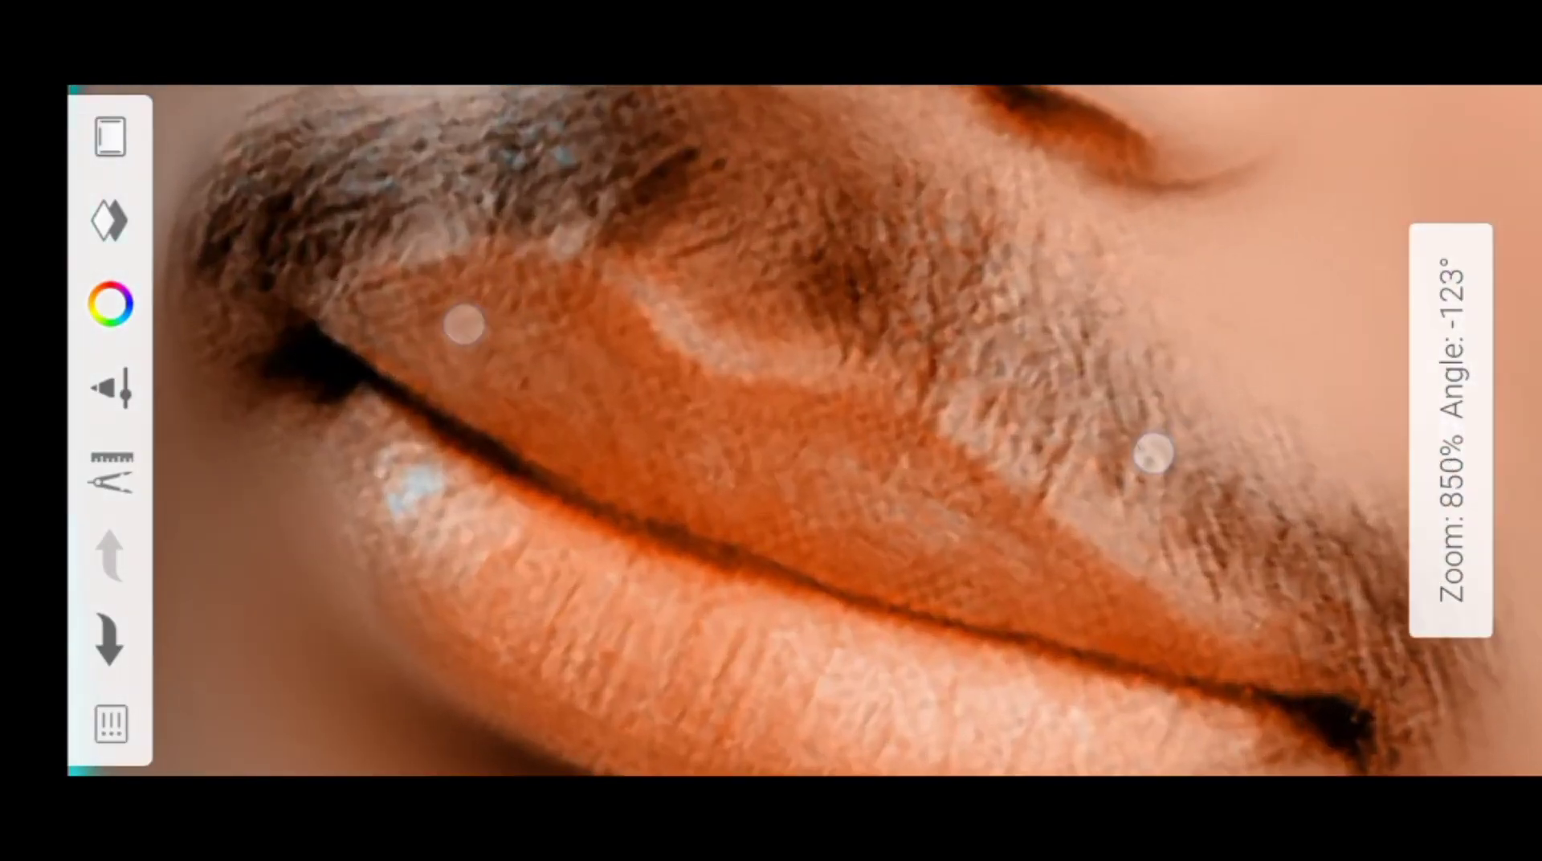
left_click_drag(333, 391, 587, 579)
left_click(111, 388)
left_click_drag(713, 630, 712, 615)
left_click(1455, 431)
left_click_drag(430, 415, 431, 459)
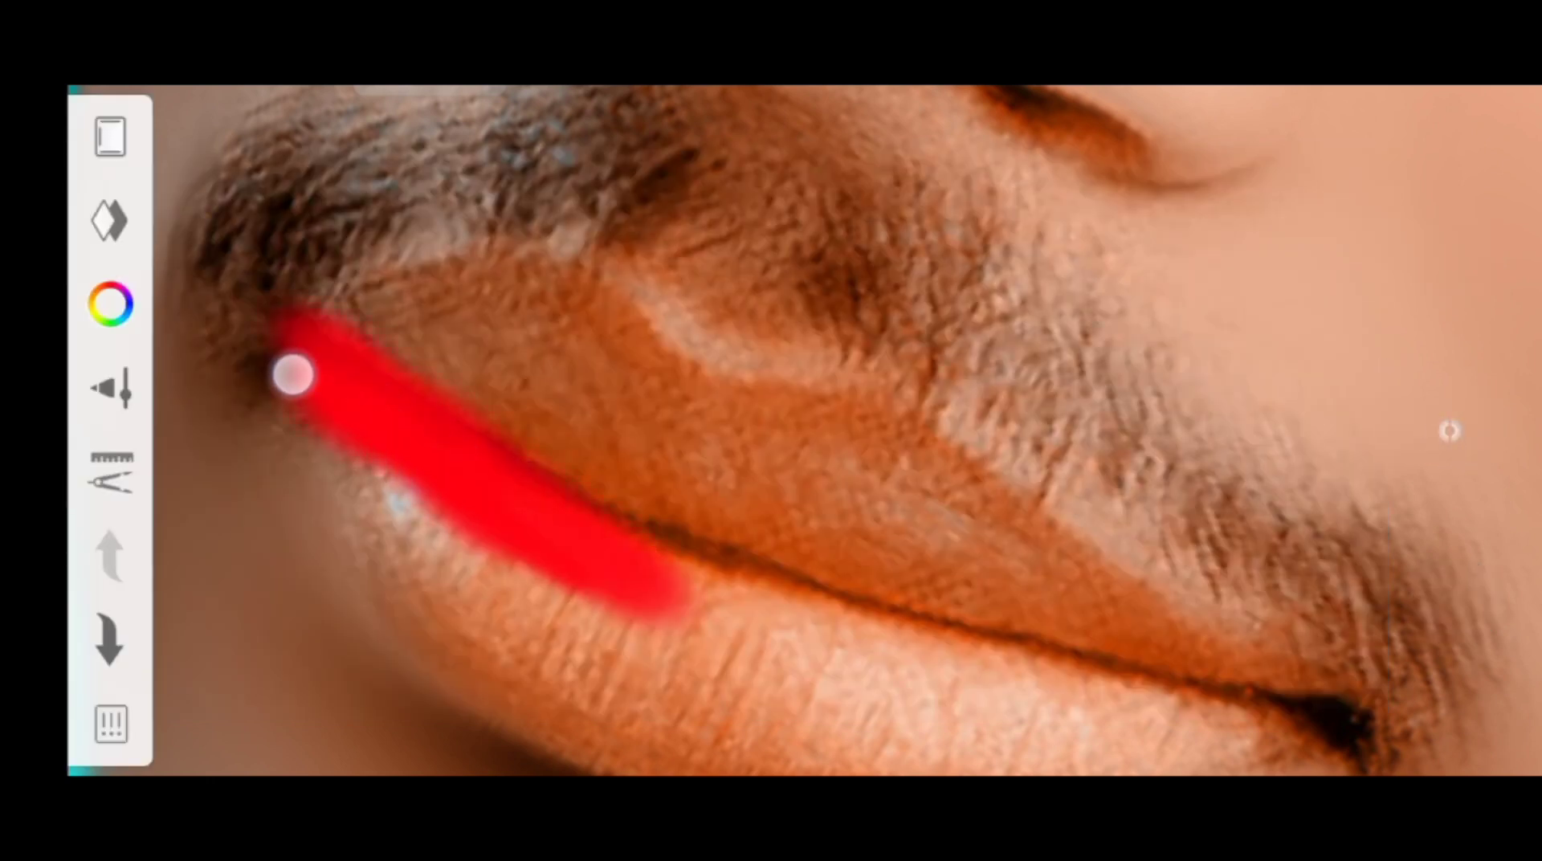
left_click_drag(332, 366, 482, 558)
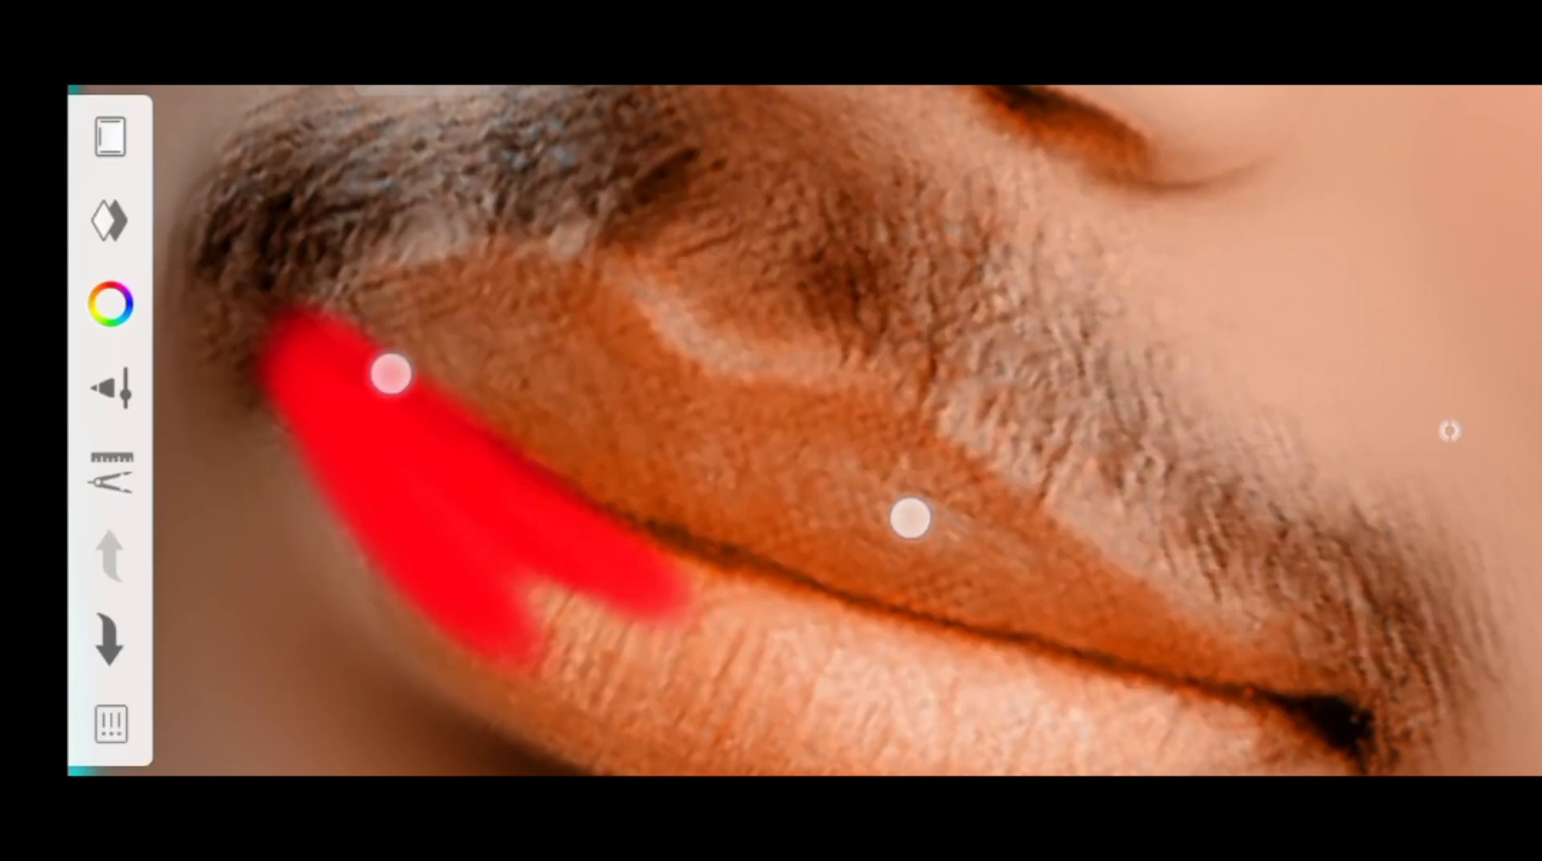
Widen and extend the red paint down across the lips
scroll(642, 446, "up", 2)
left_click_drag(413, 460, 699, 658)
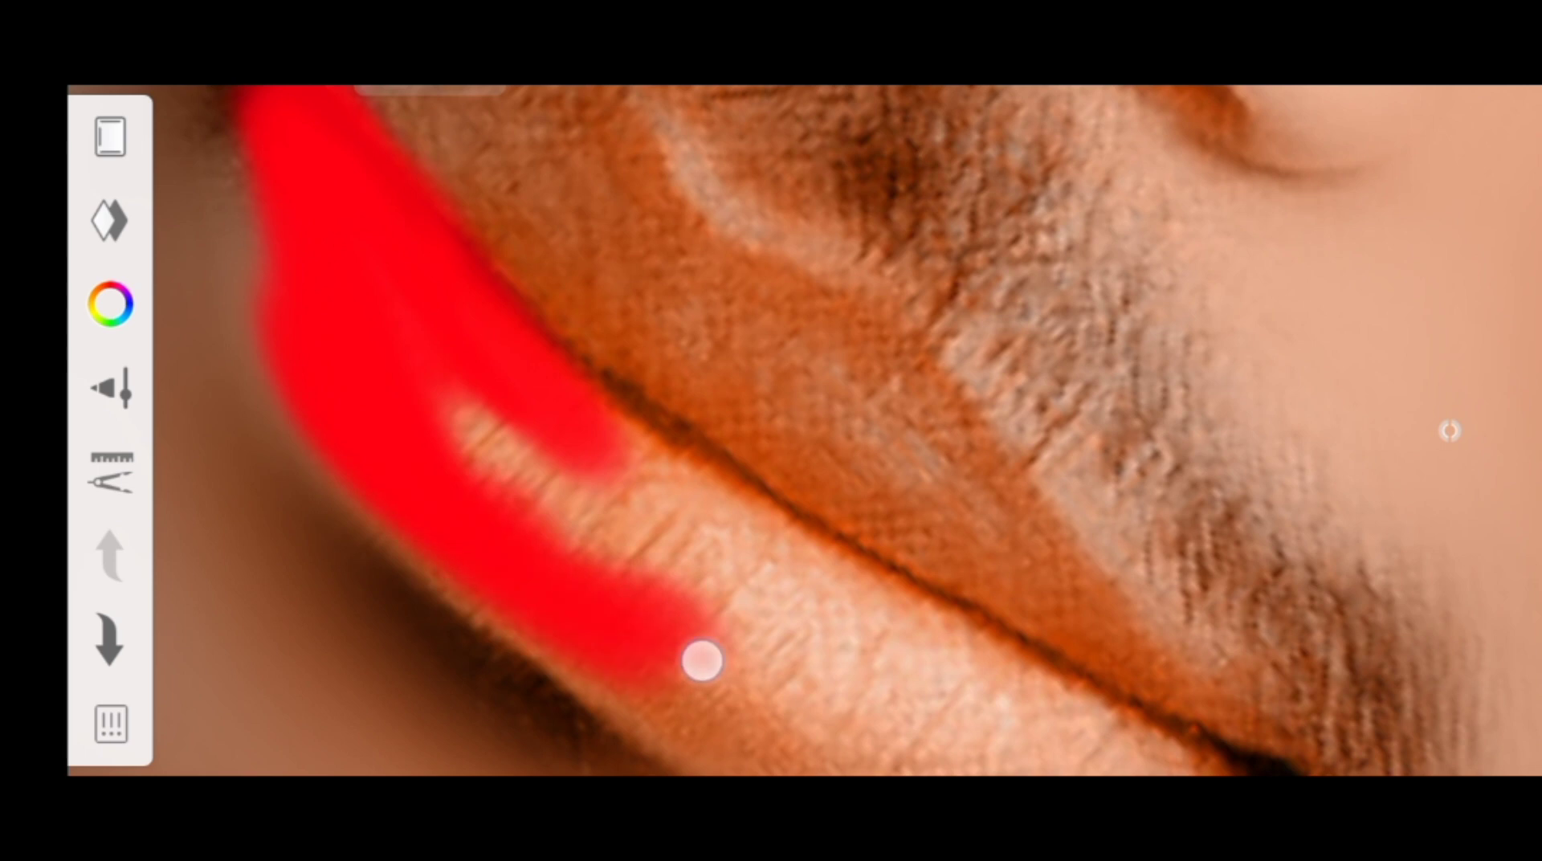
scroll(702, 519, "up", 1)
mouse_move(489, 457)
left_mouse_down()
mouse_move(712, 612)
mouse_move(795, 633)
left_mouse_up()
scroll(752, 533, "up", 2)
scroll(731, 458, "up", 1)
mouse_move(816, 560)
left_mouse_down()
mouse_move(499, 213)
mouse_move(384, 255)
mouse_move(480, 367)
left_mouse_up()
scroll(838, 461, "down", 2)
scroll(838, 461, "up", 1)
scroll(727, 545, "down", 2)
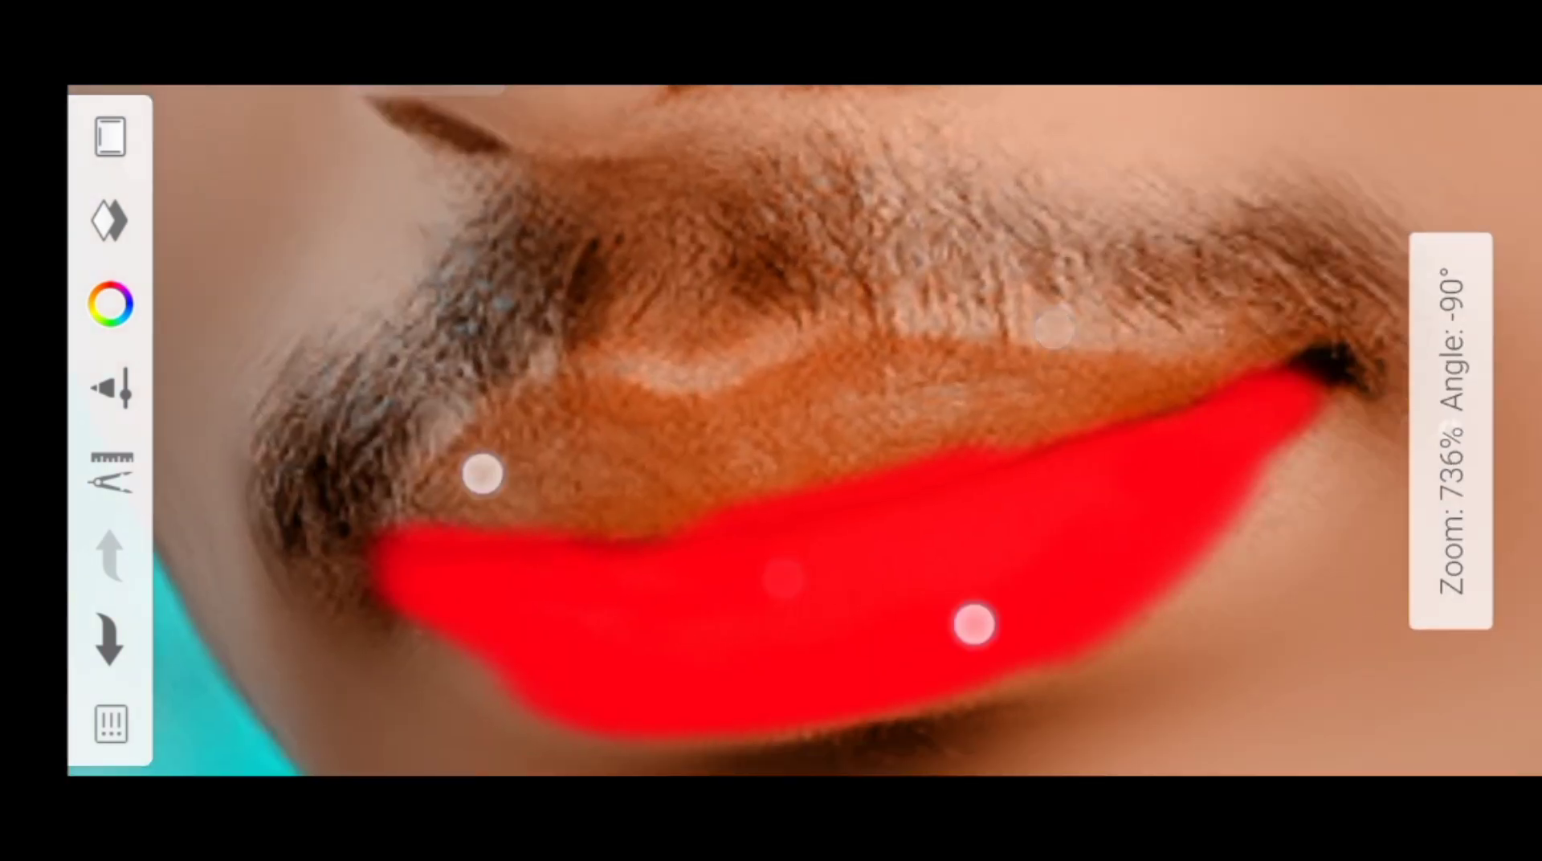
scroll(727, 481, "down", 1)
scroll(690, 406, "up", 1)
scroll(691, 406, "up", 2)
Fill the remaining red gaps, lip corner and lip edges until the lips are solid
mouse_move(579, 281)
left_mouse_down()
mouse_move(673, 518)
mouse_move(750, 533)
mouse_move(578, 458)
mouse_move(774, 577)
left_mouse_up()
scroll(766, 583, "up", 1)
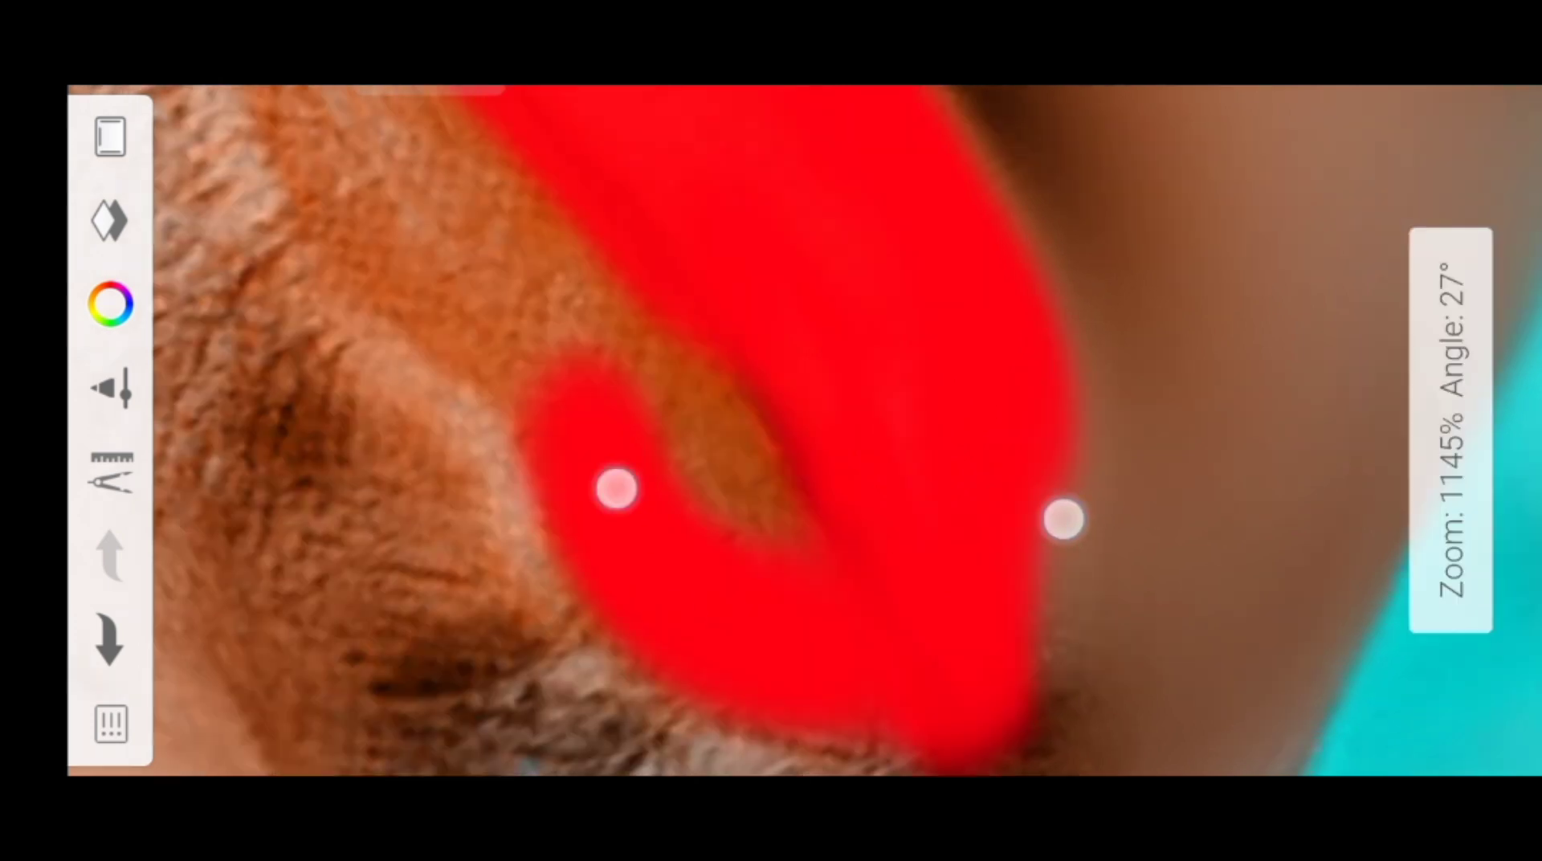
scroll(929, 578, "down", 1)
scroll(656, 377, "down", 1)
left_click_drag(641, 450, 534, 310)
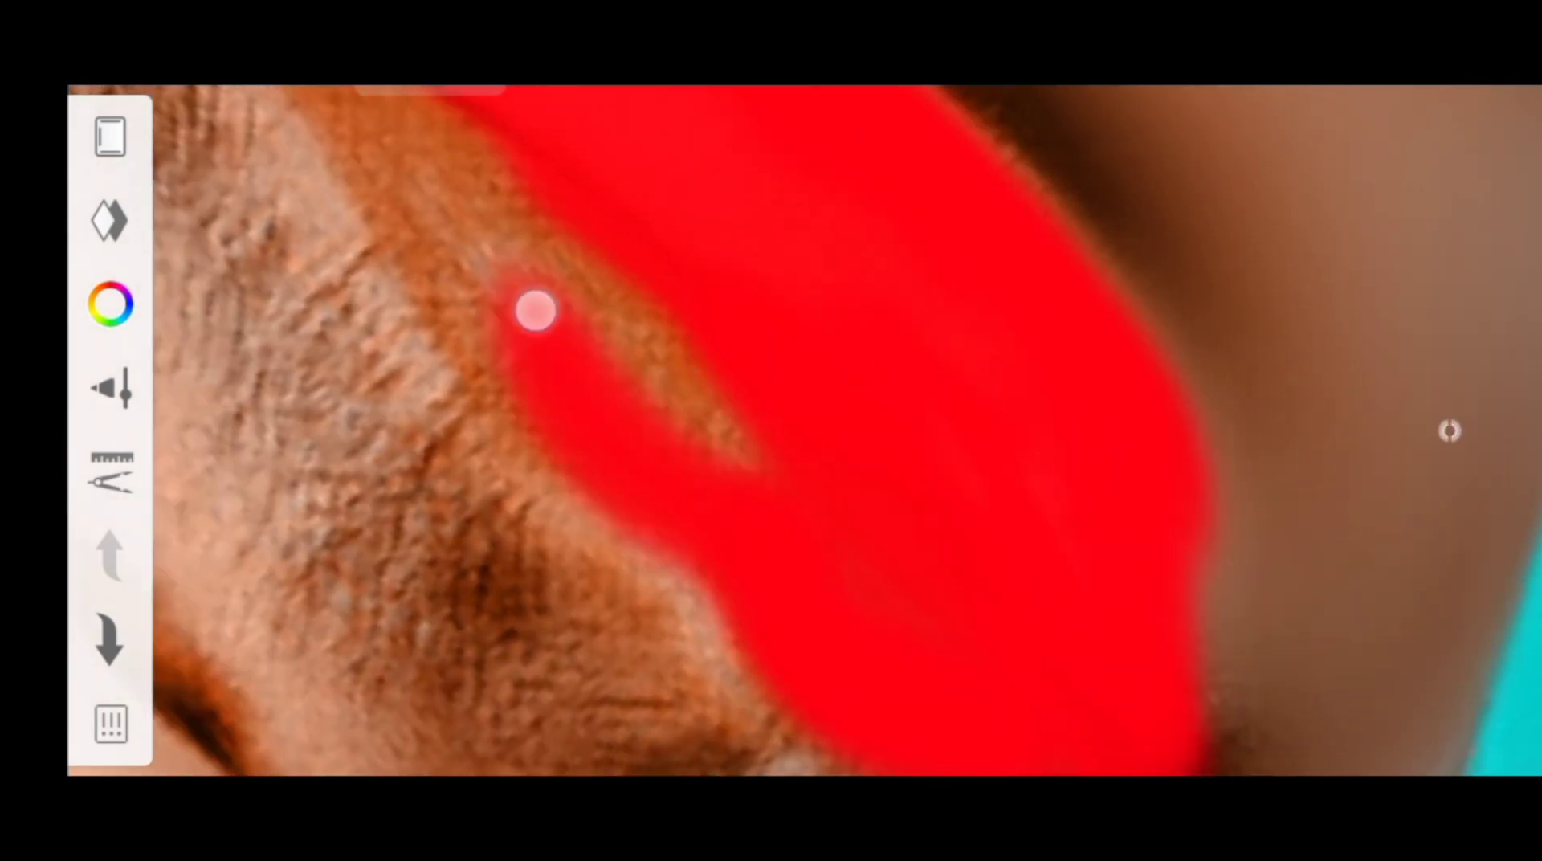
scroll(768, 540, "up", 1)
mouse_move(768, 540)
left_mouse_down()
mouse_move(534, 344)
mouse_move(676, 343)
mouse_move(819, 457)
left_mouse_up()
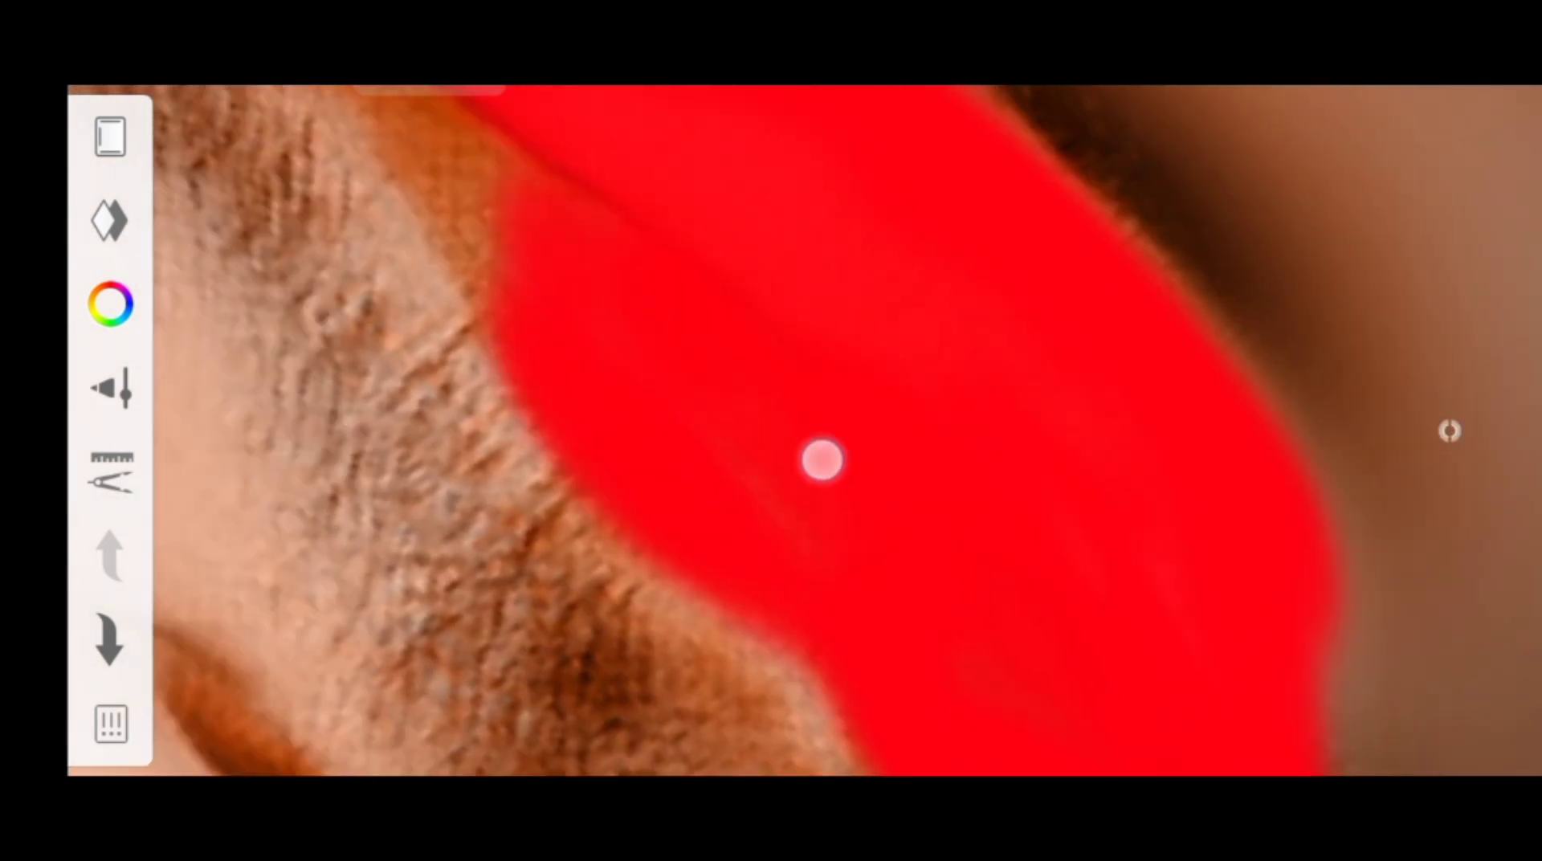
scroll(819, 458, "down", 2)
scroll(856, 423, "up", 2)
mouse_move(600, 395)
left_mouse_down()
mouse_move(472, 264)
mouse_move(609, 444)
mouse_move(568, 386)
left_mouse_up()
scroll(679, 309, "down", 3)
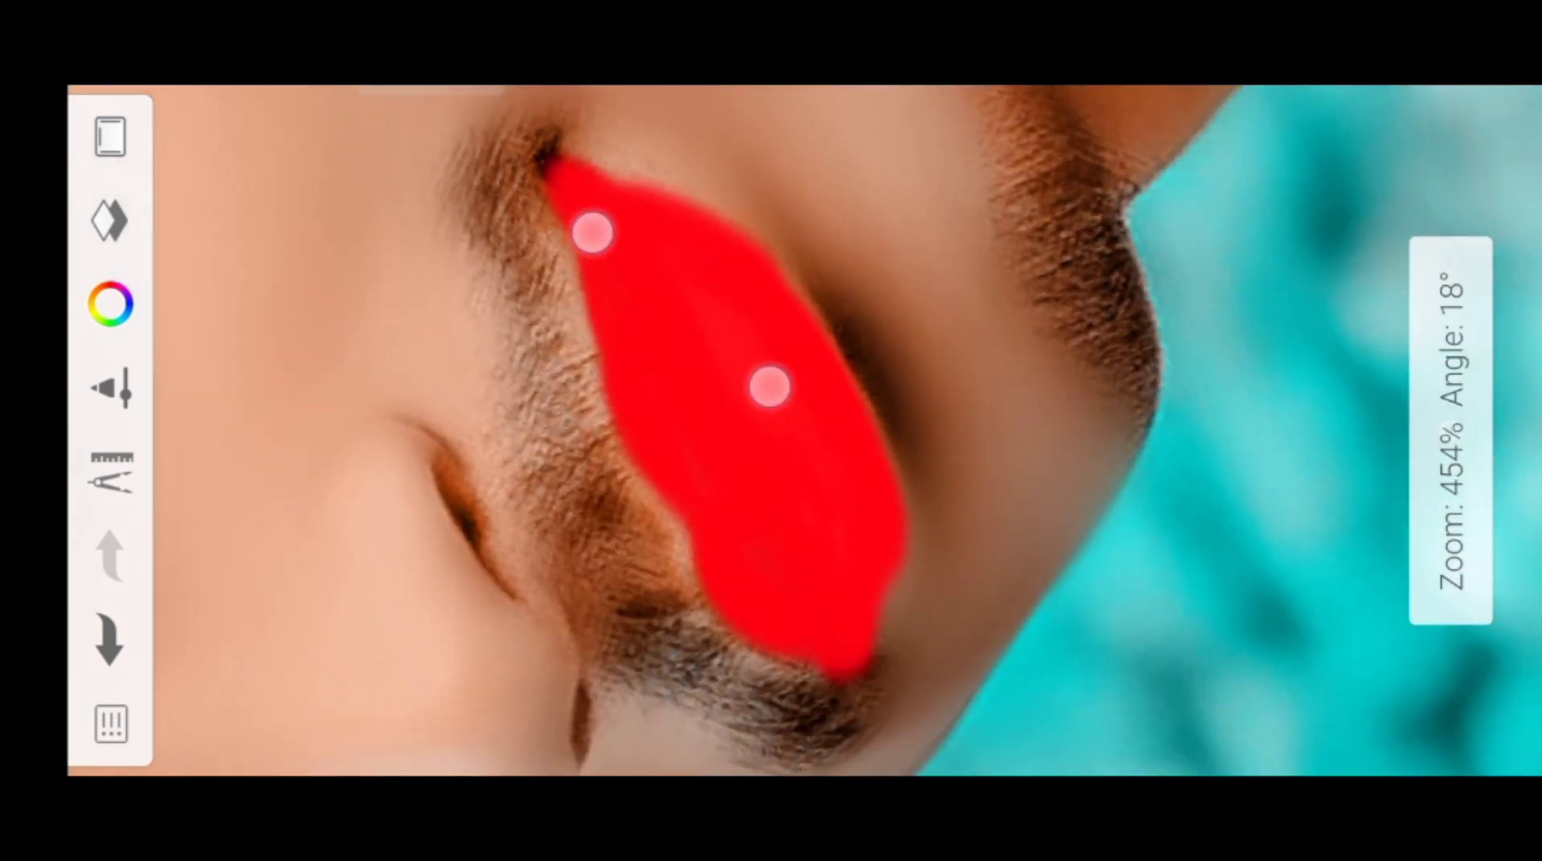
scroll(803, 508, "down", 2)
scroll(803, 508, "down", 1)
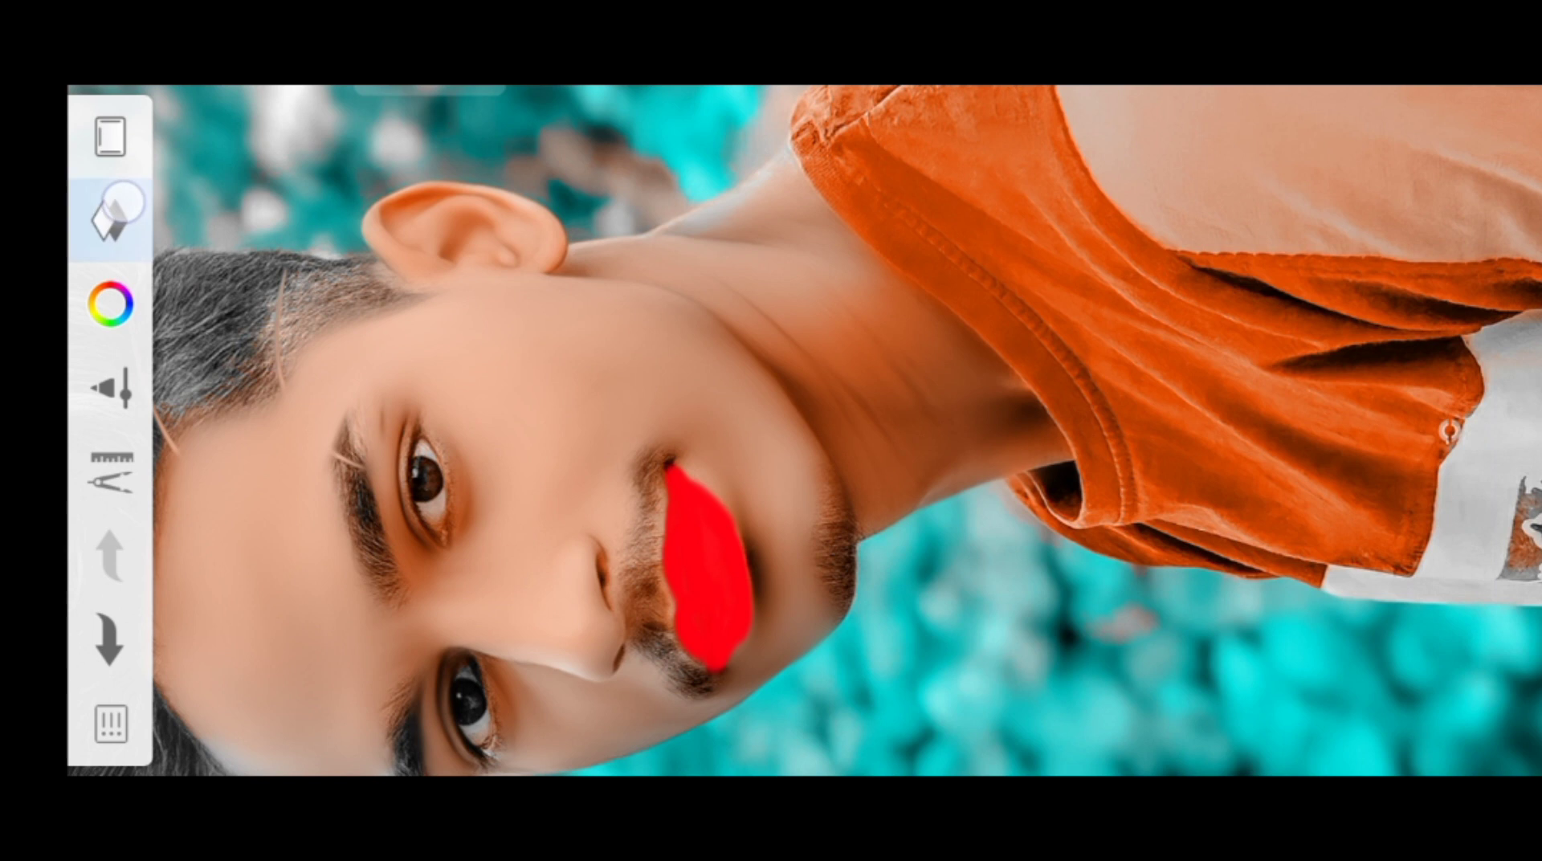
Lower the red lip layer's opacity to about 8 in its layer options
left_click(124, 201)
left_click(1008, 160)
left_click_drag(678, 302, 773, 593)
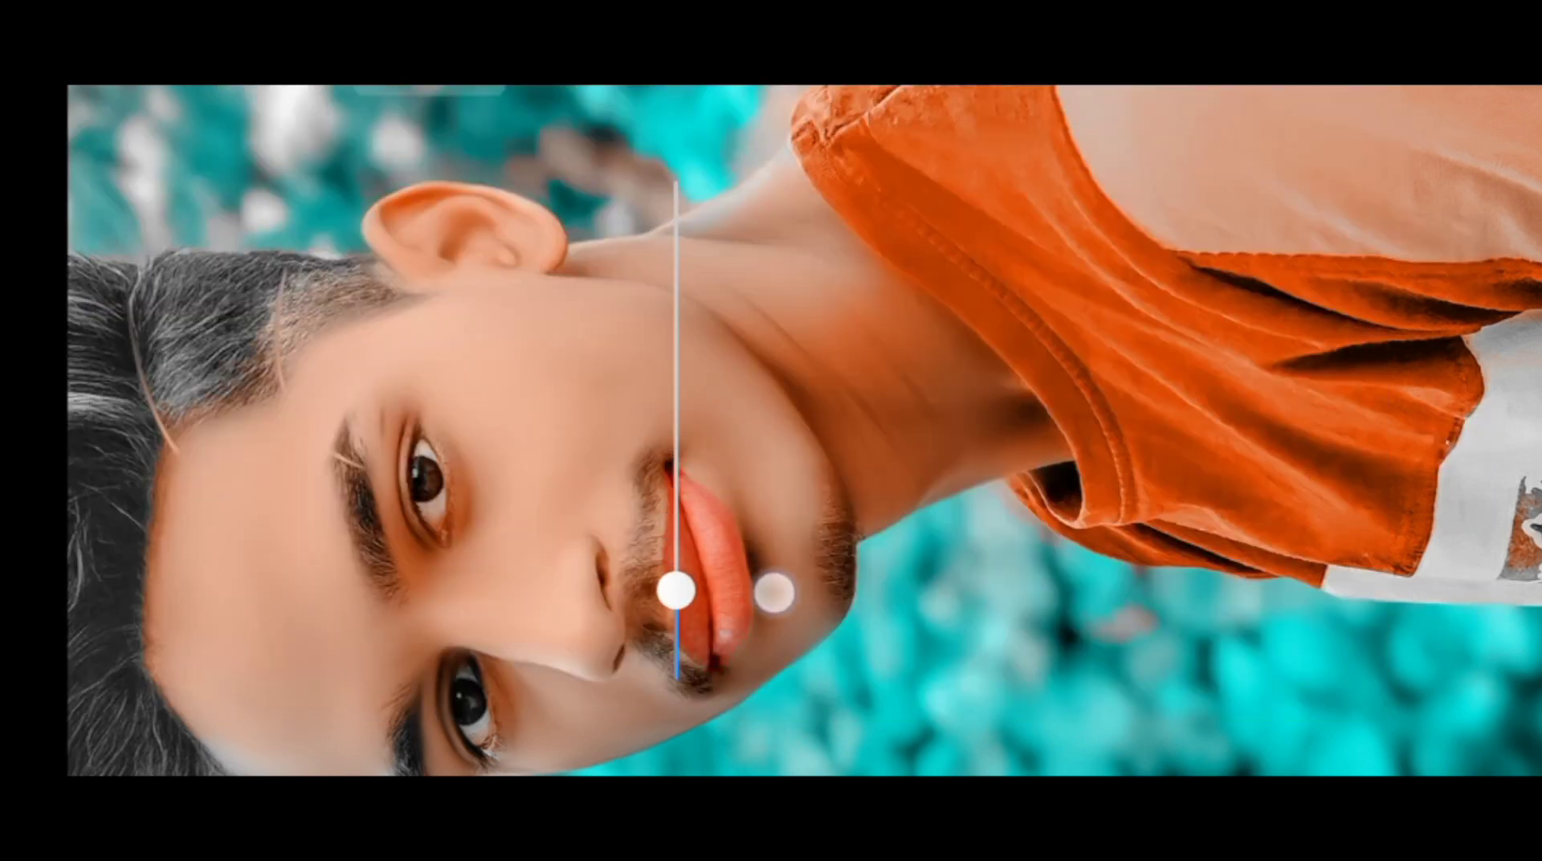
left_click_drag(816, 649, 815, 649)
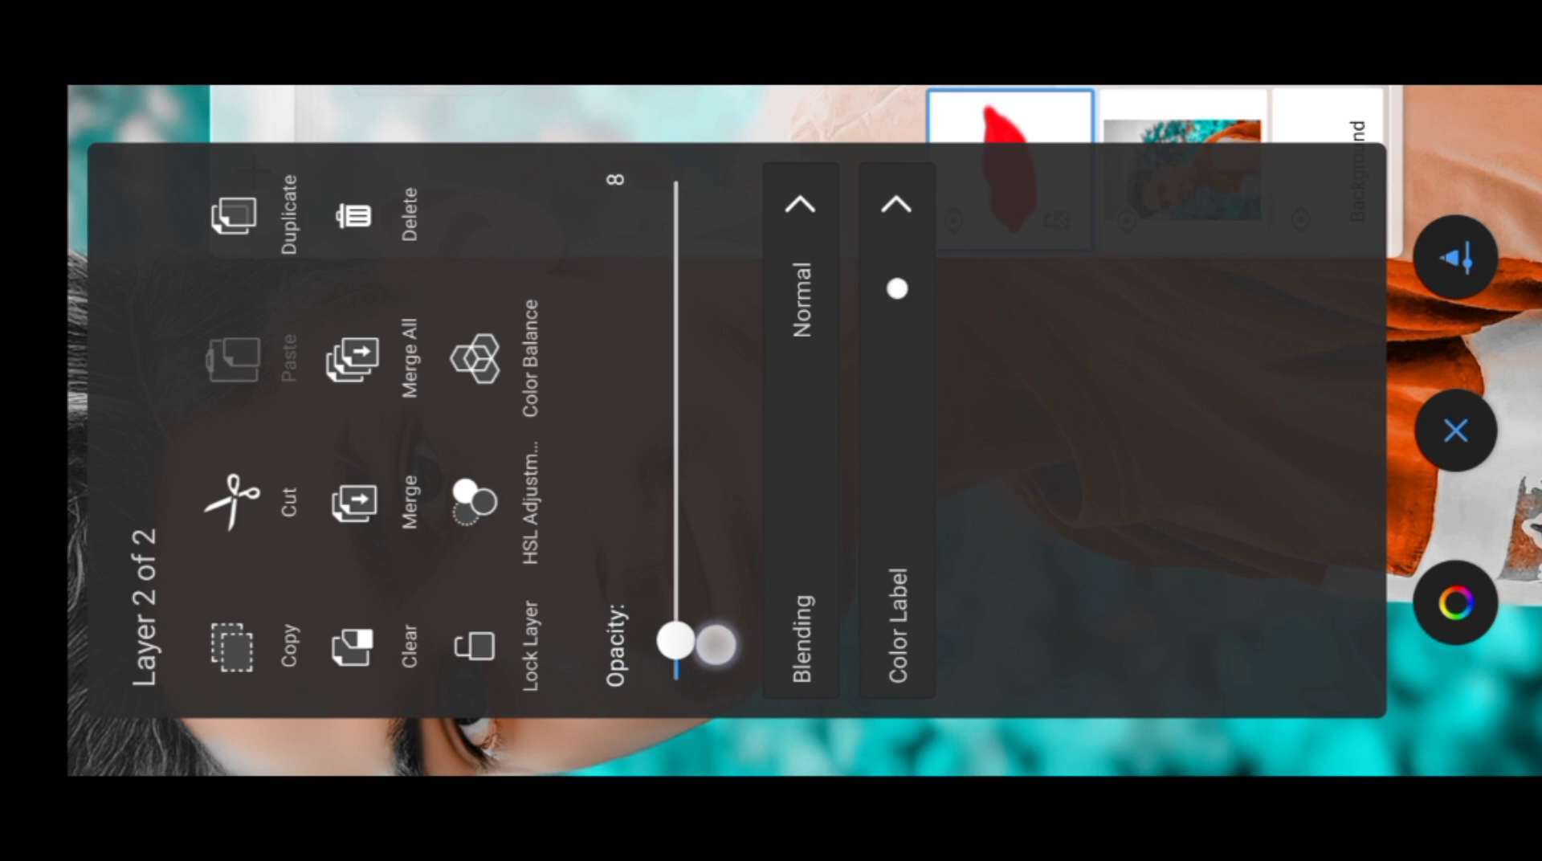
left_click(1455, 431)
scroll(803, 431, "down", 1)
scroll(803, 430, "down", 1)
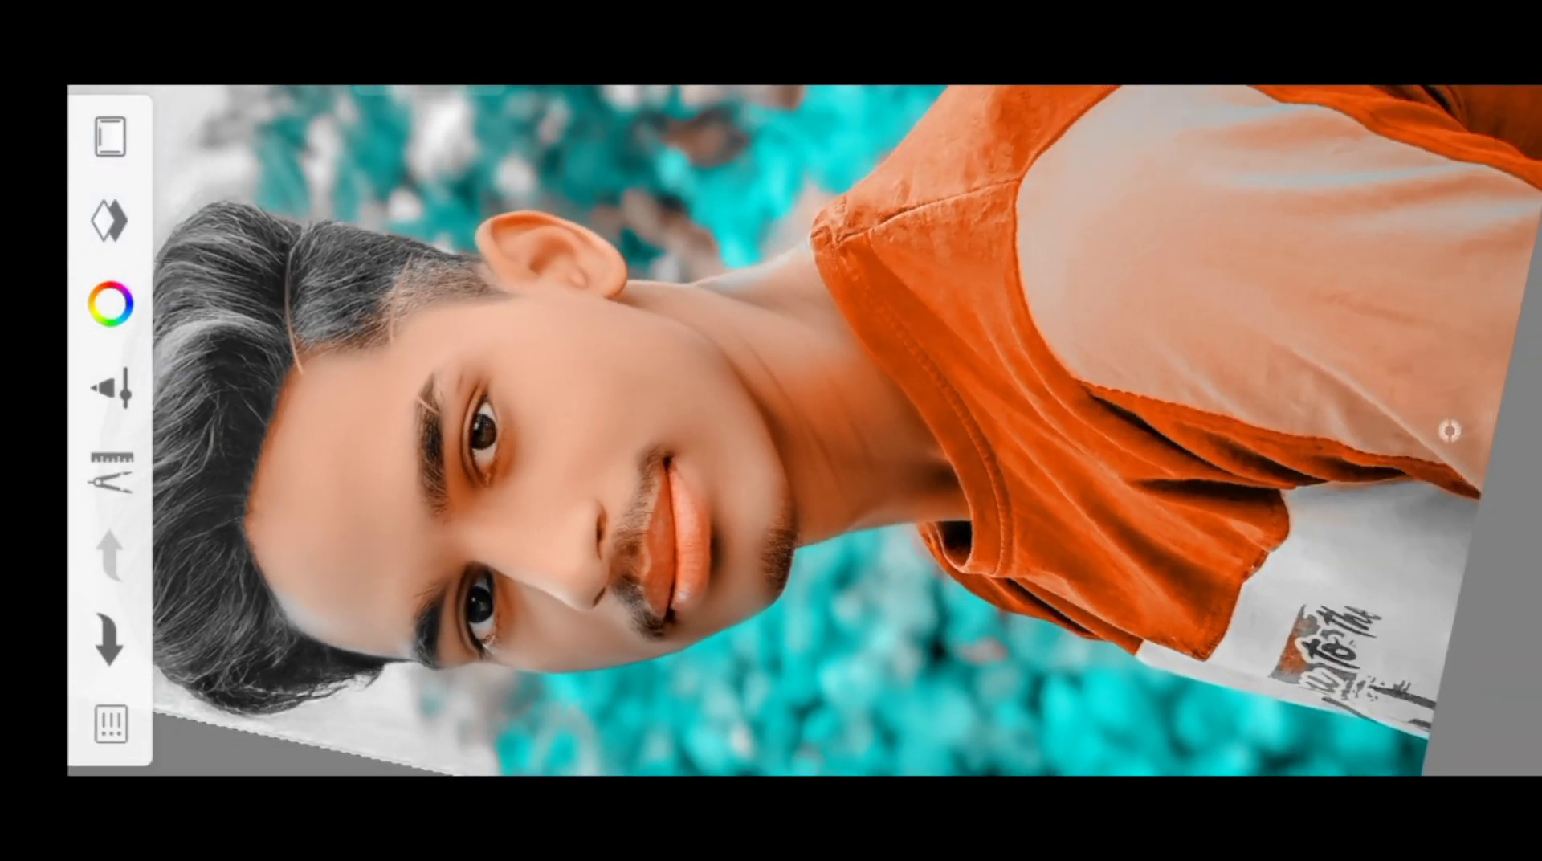
Share the painting as a PNG image to Picsart from the Android share sheet
left_click(116, 715)
left_click(884, 514)
left_click(798, 482)
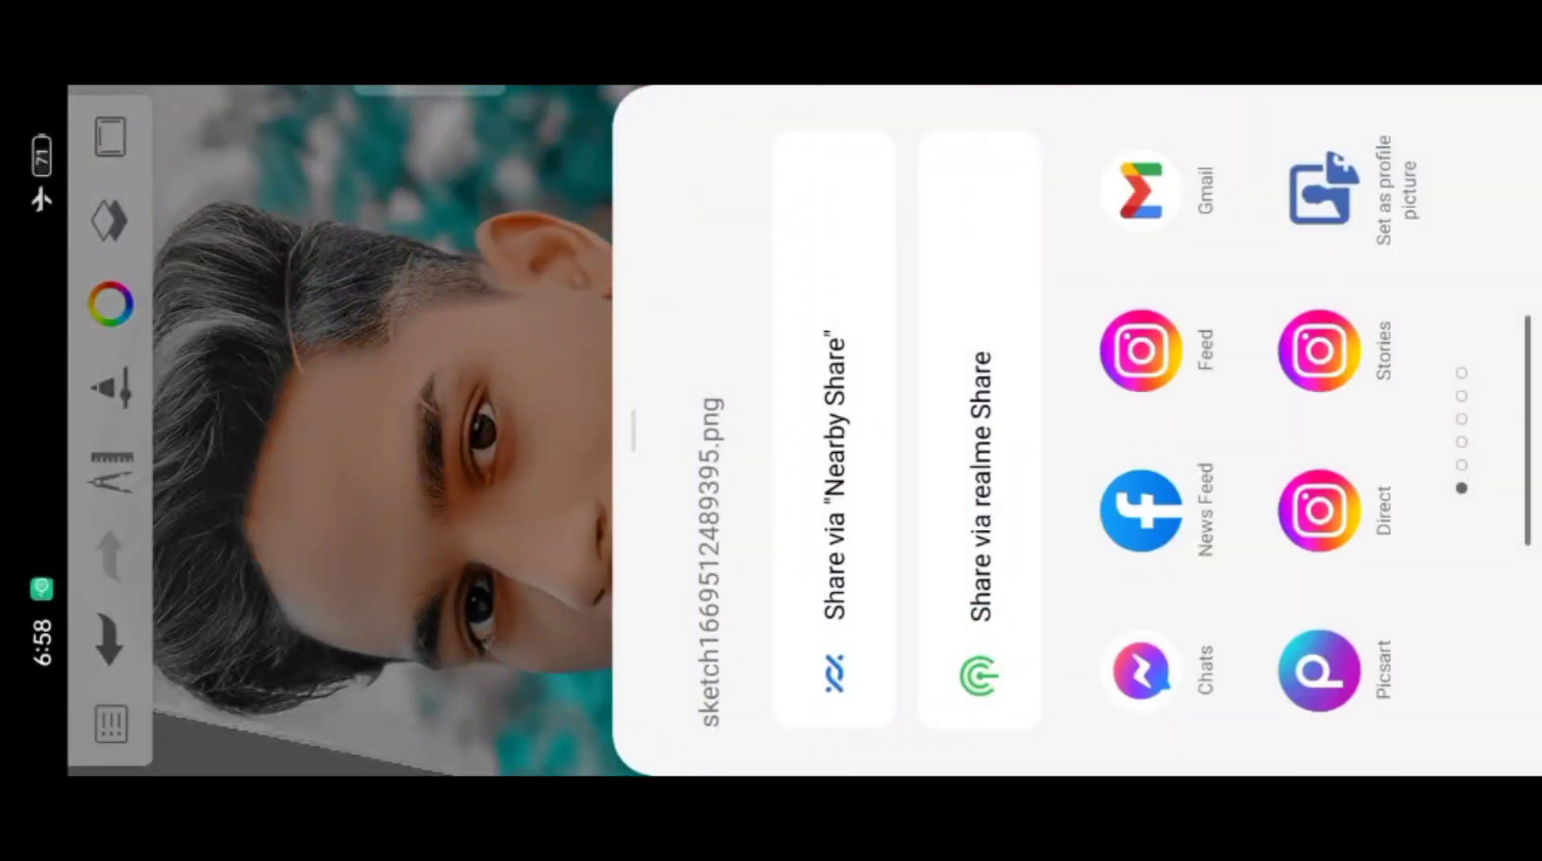
left_click_drag(633, 429, 121, 430)
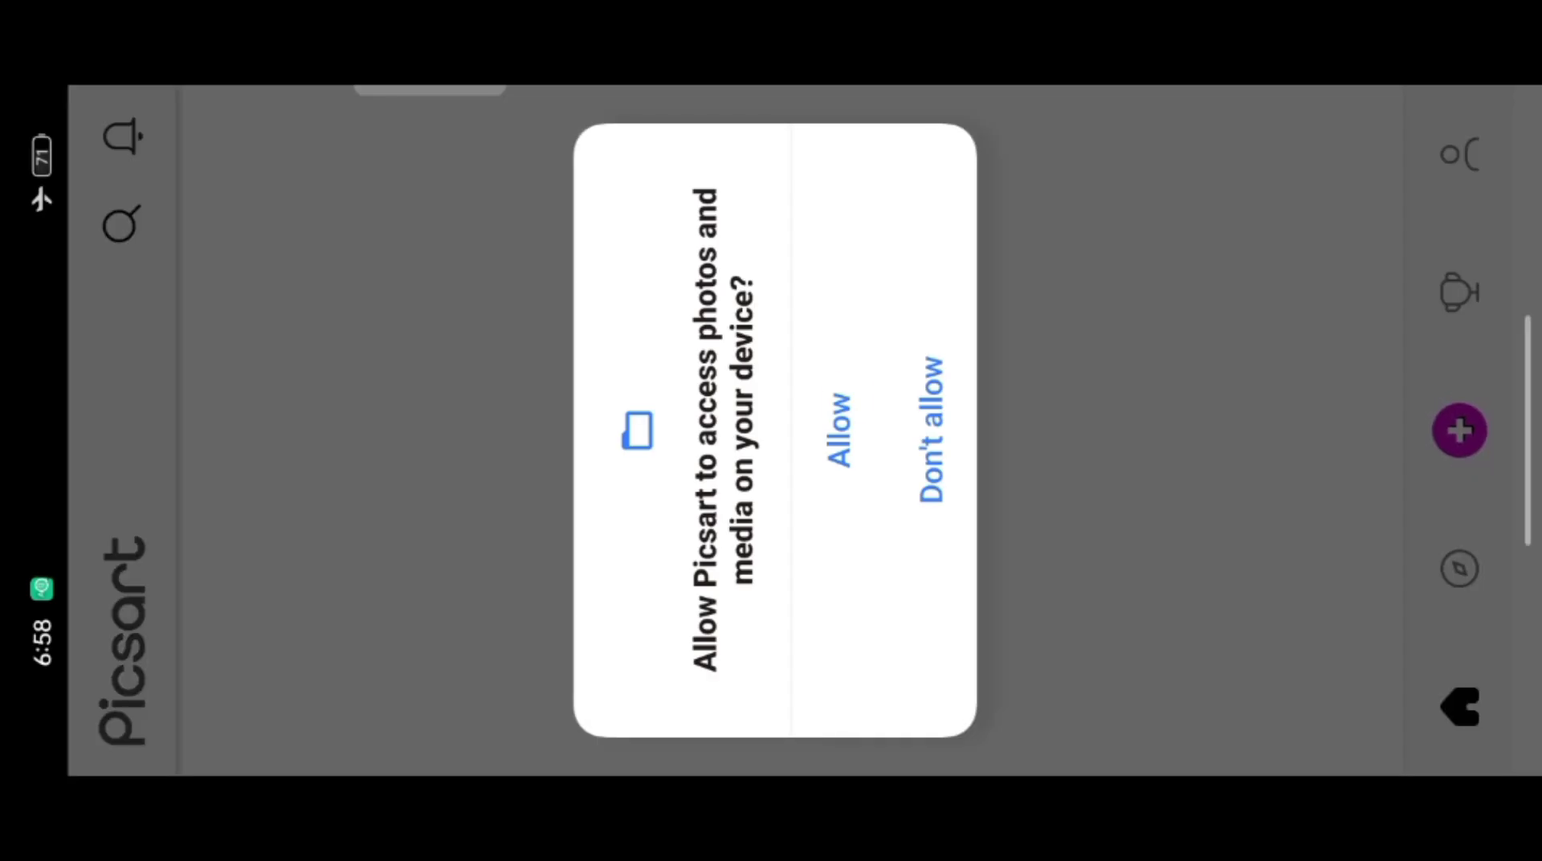
Apply Picsart's COLORS > Color Replace effect, shifting the teal background hue to green
left_click(839, 429)
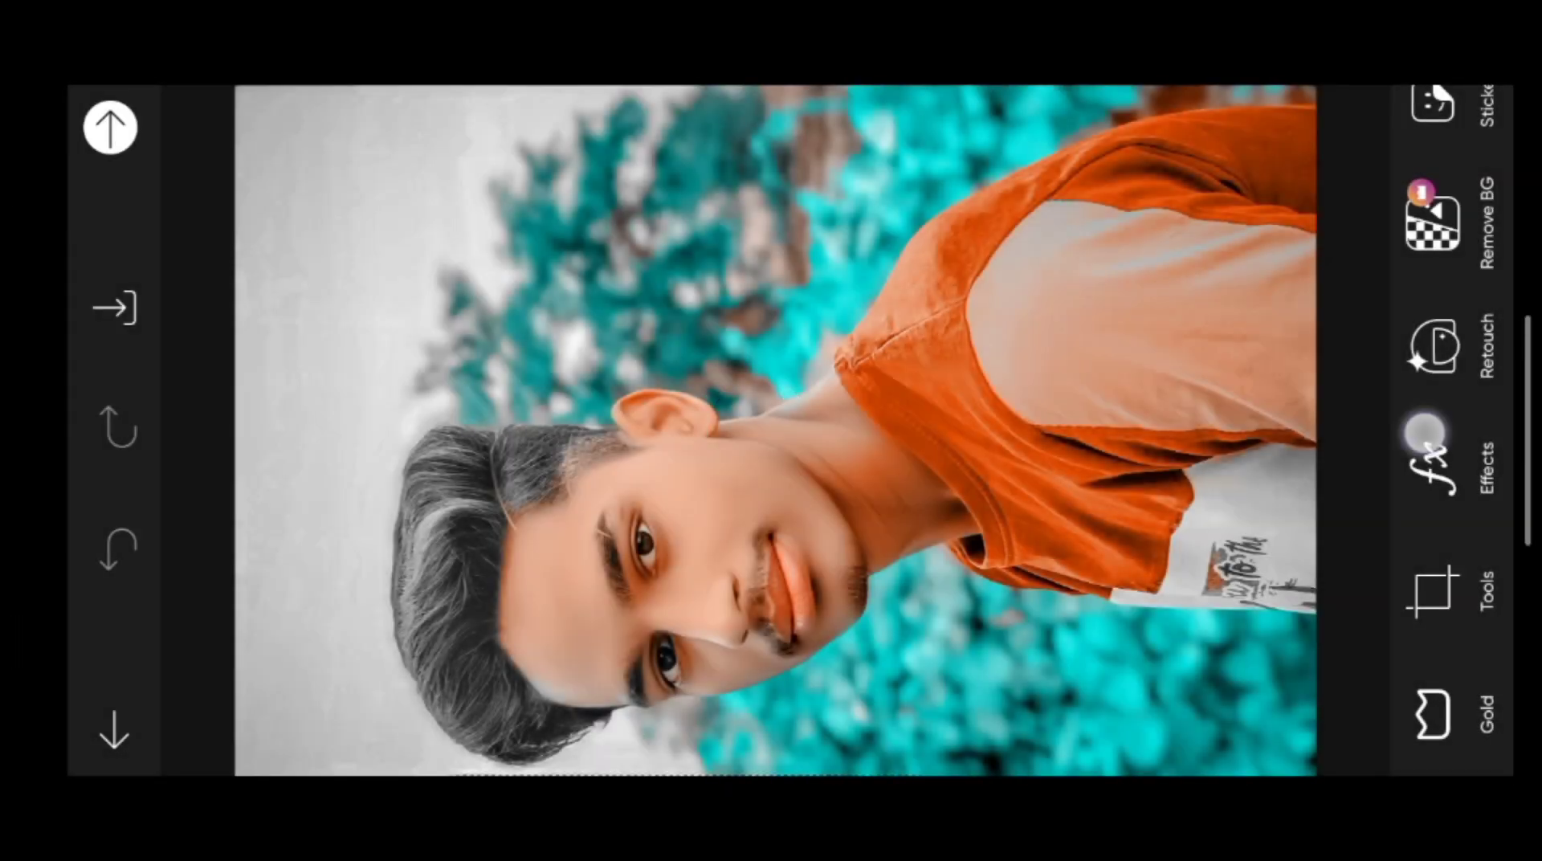
left_click(1424, 434)
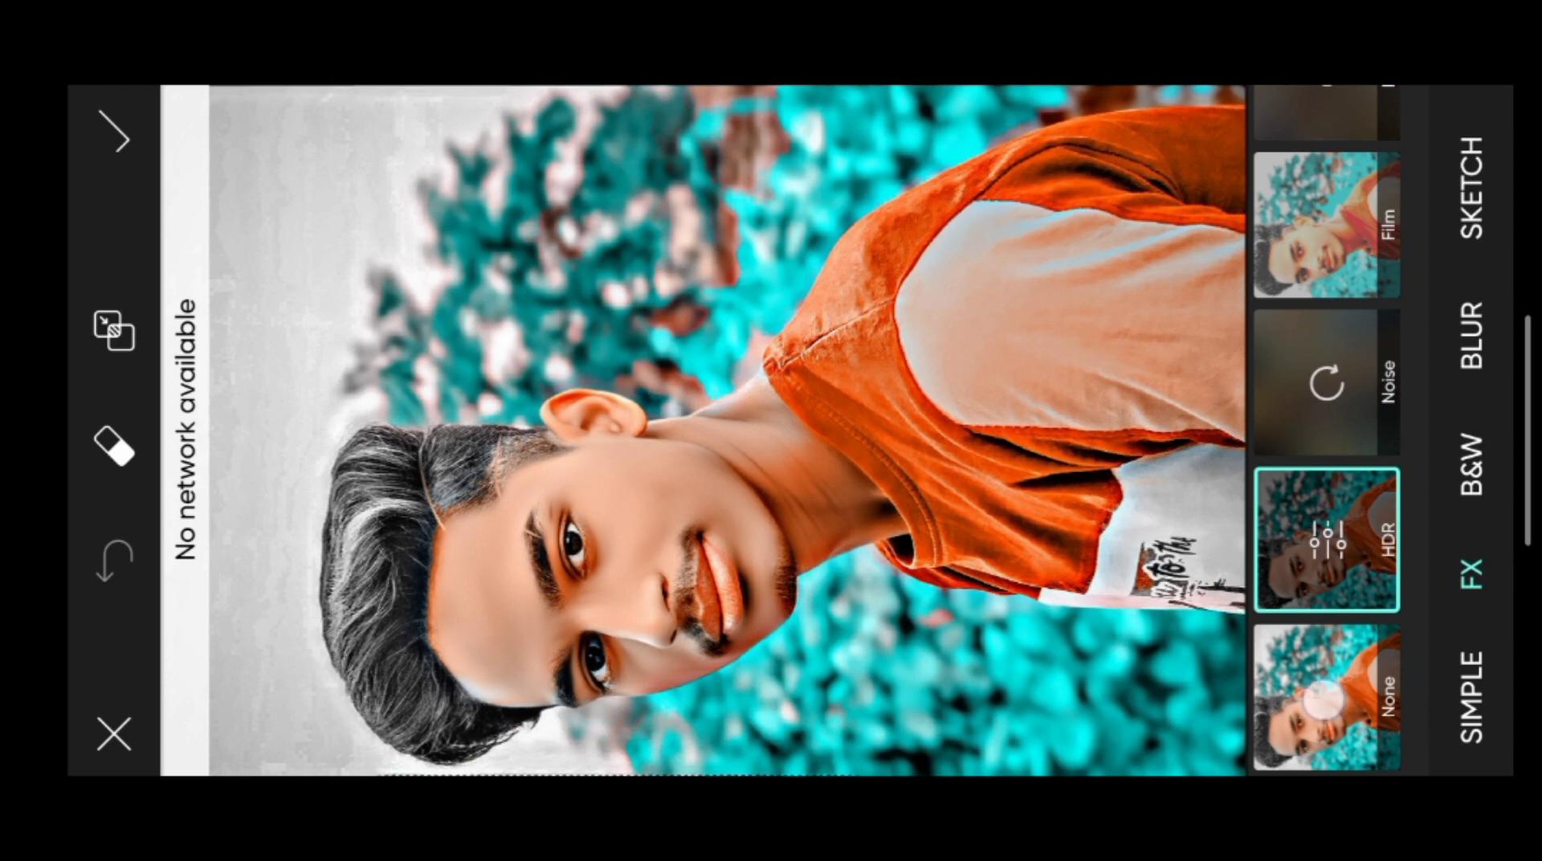
left_click(1326, 697)
left_click_drag(1471, 322, 1472, 642)
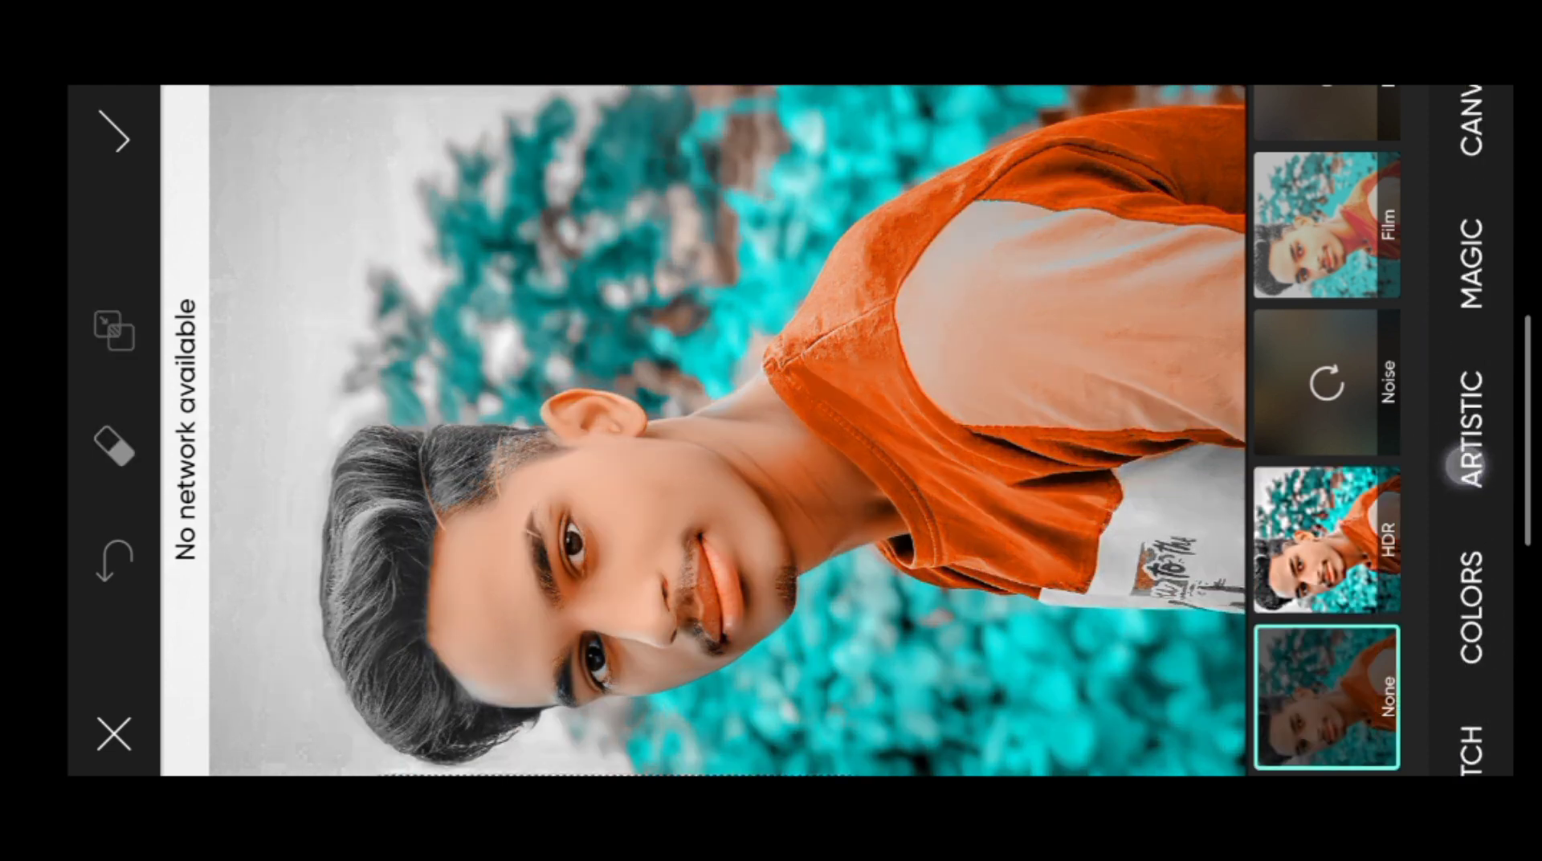
left_click(1471, 594)
left_click(1327, 382)
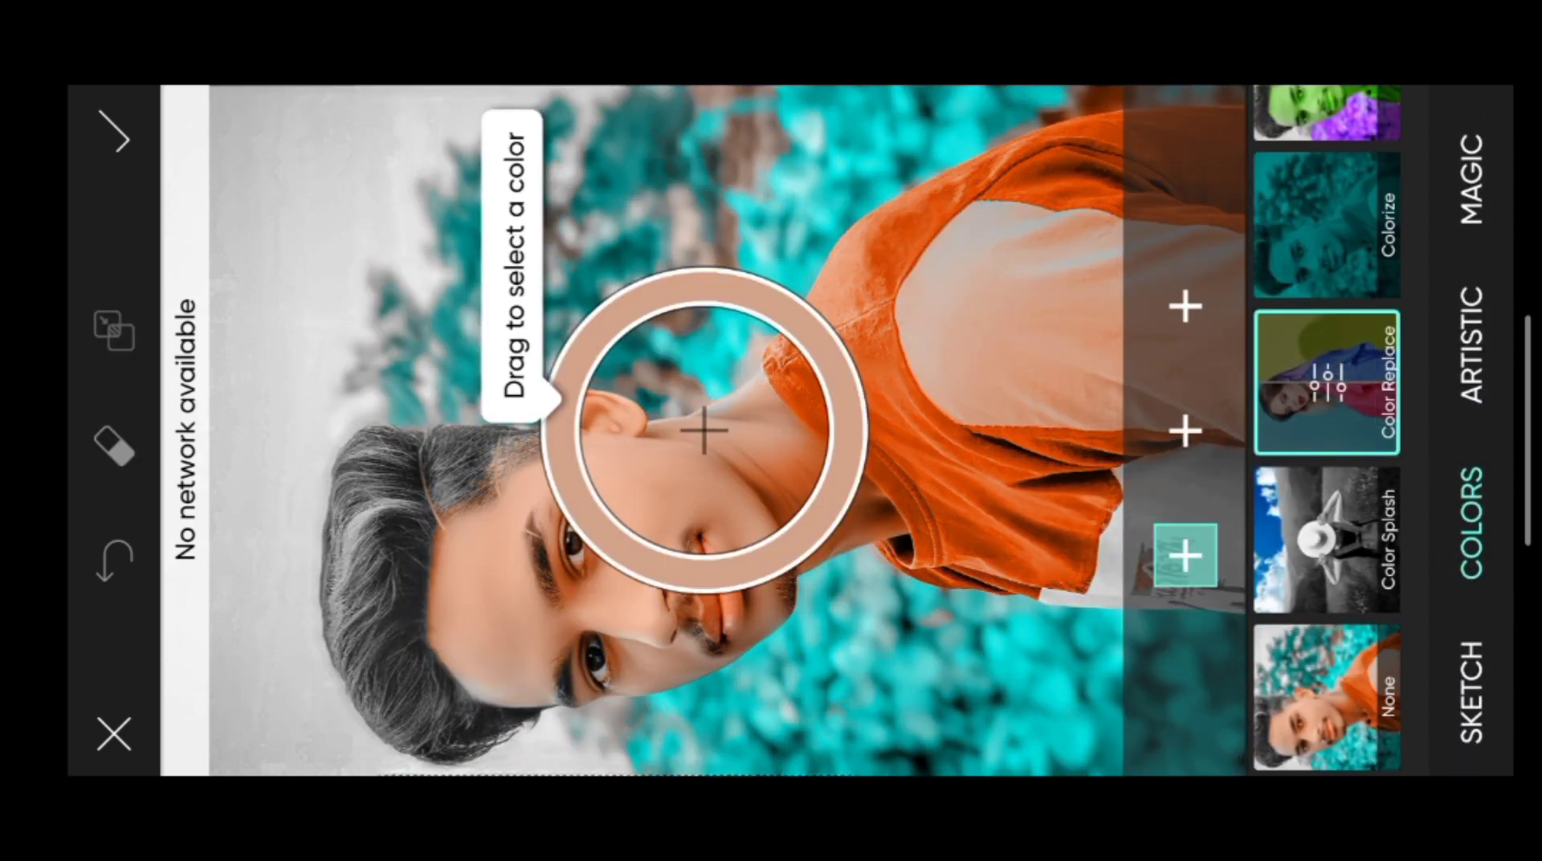
left_click_drag(704, 431, 627, 162)
mouse_move(907, 314)
left_mouse_down()
mouse_move(952, 397)
mouse_move(962, 482)
left_mouse_up()
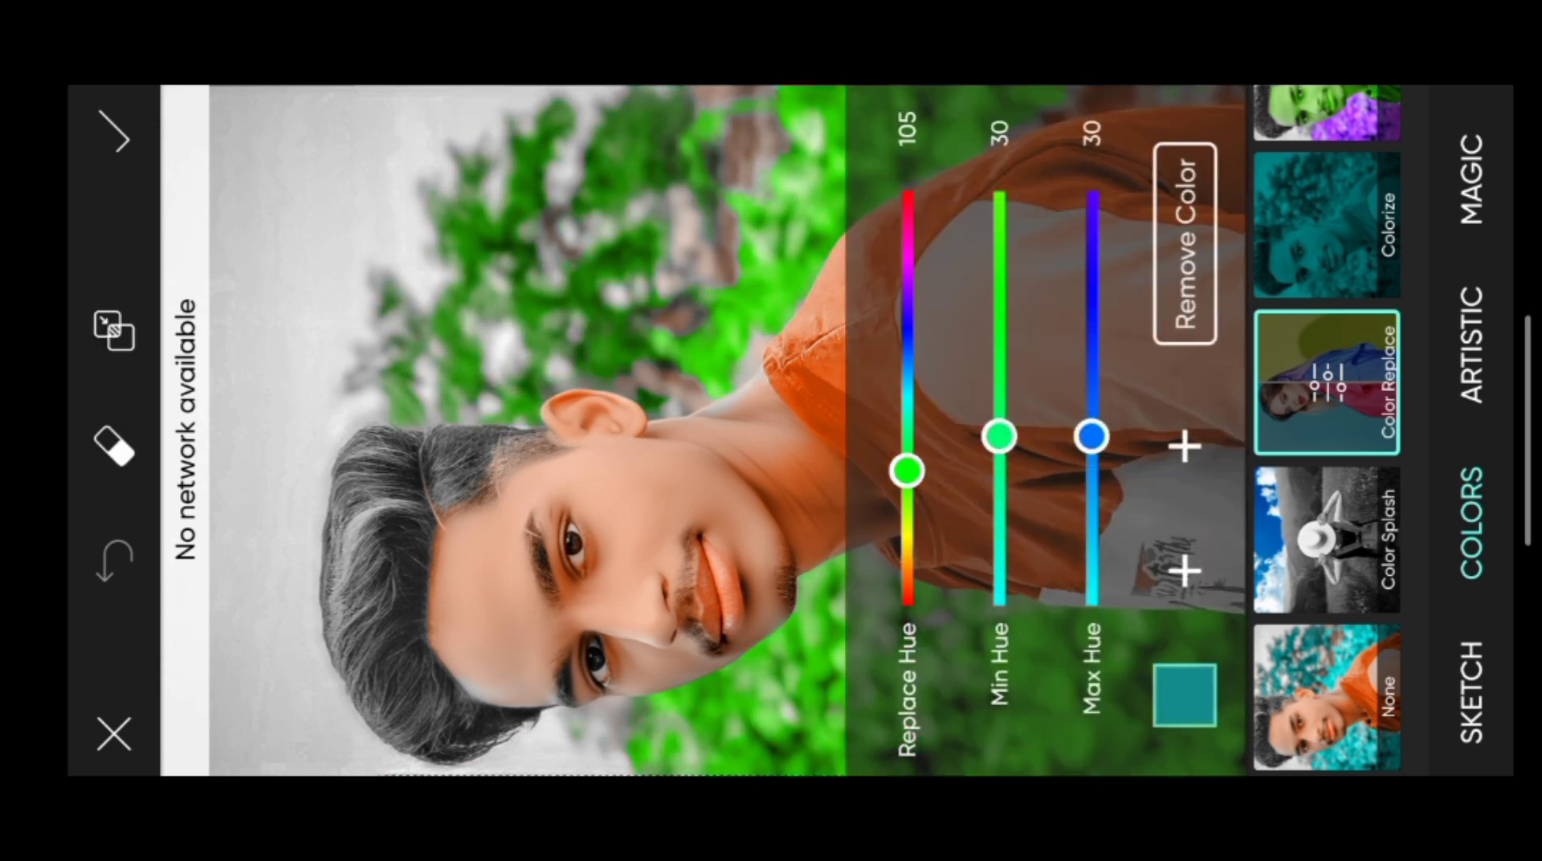
left_click(110, 134)
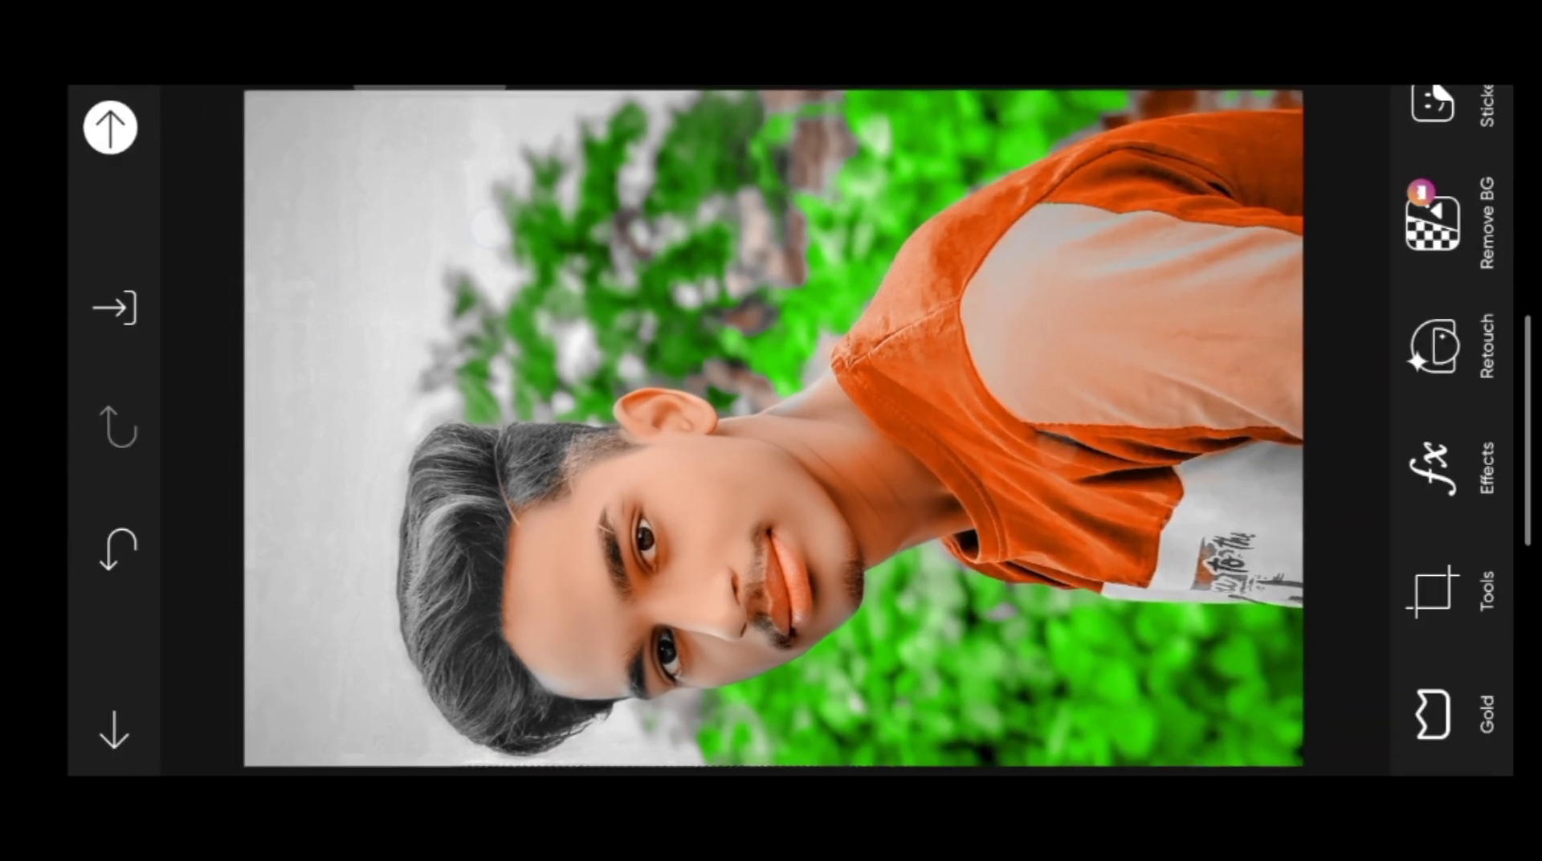
Open Retouch > Eye Color and fit the eye circle around the pupil
scroll(810, 361, "up", 2)
scroll(810, 361, "up", 2)
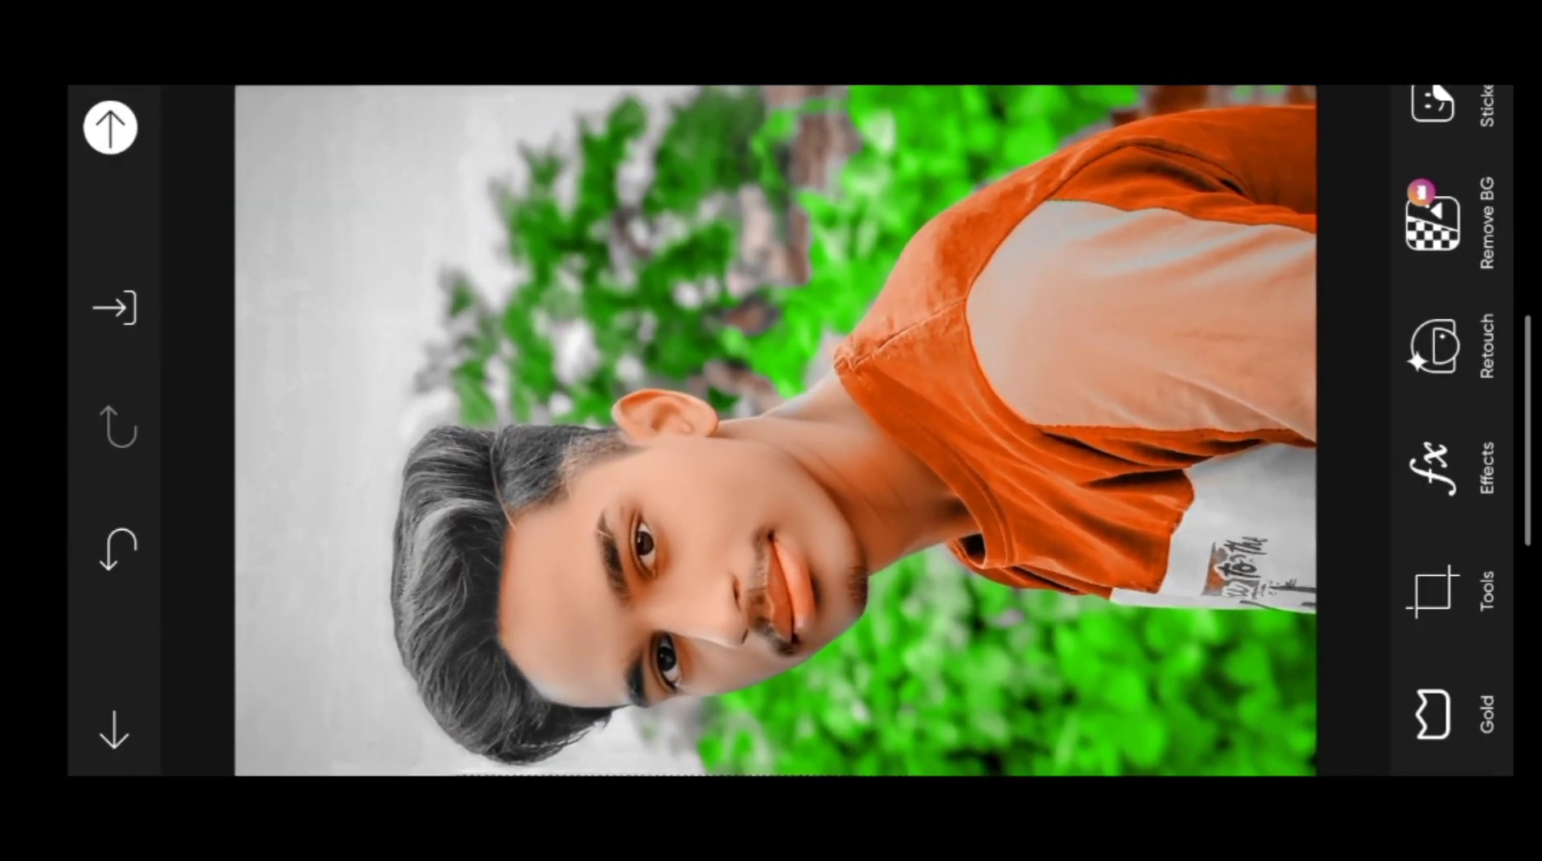
left_click(1434, 345)
left_click_drag(1465, 352, 1467, 388)
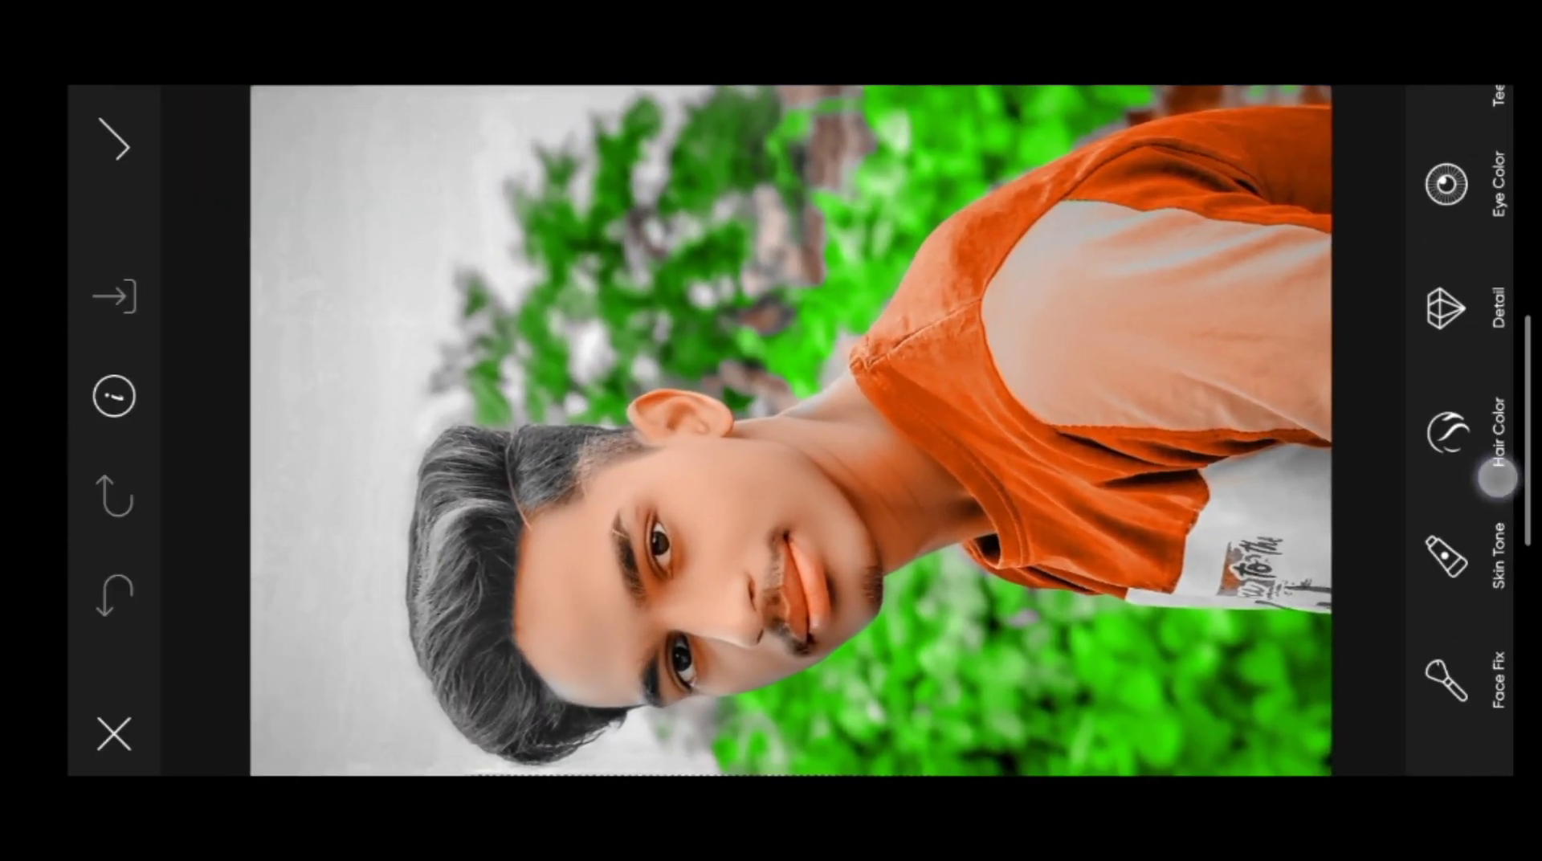
left_click(1445, 286)
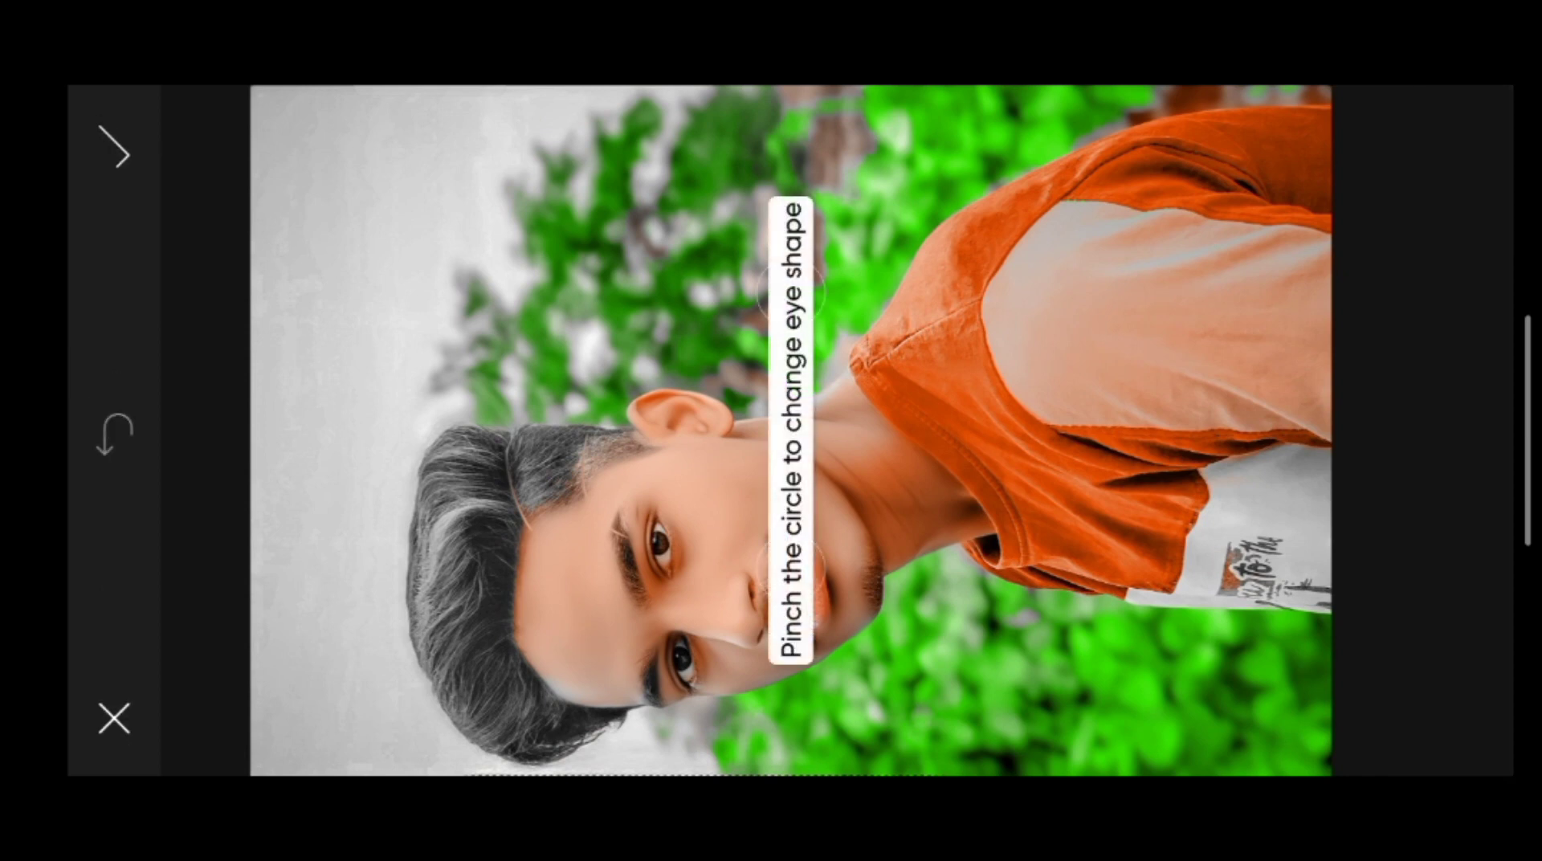
left_click(140, 177)
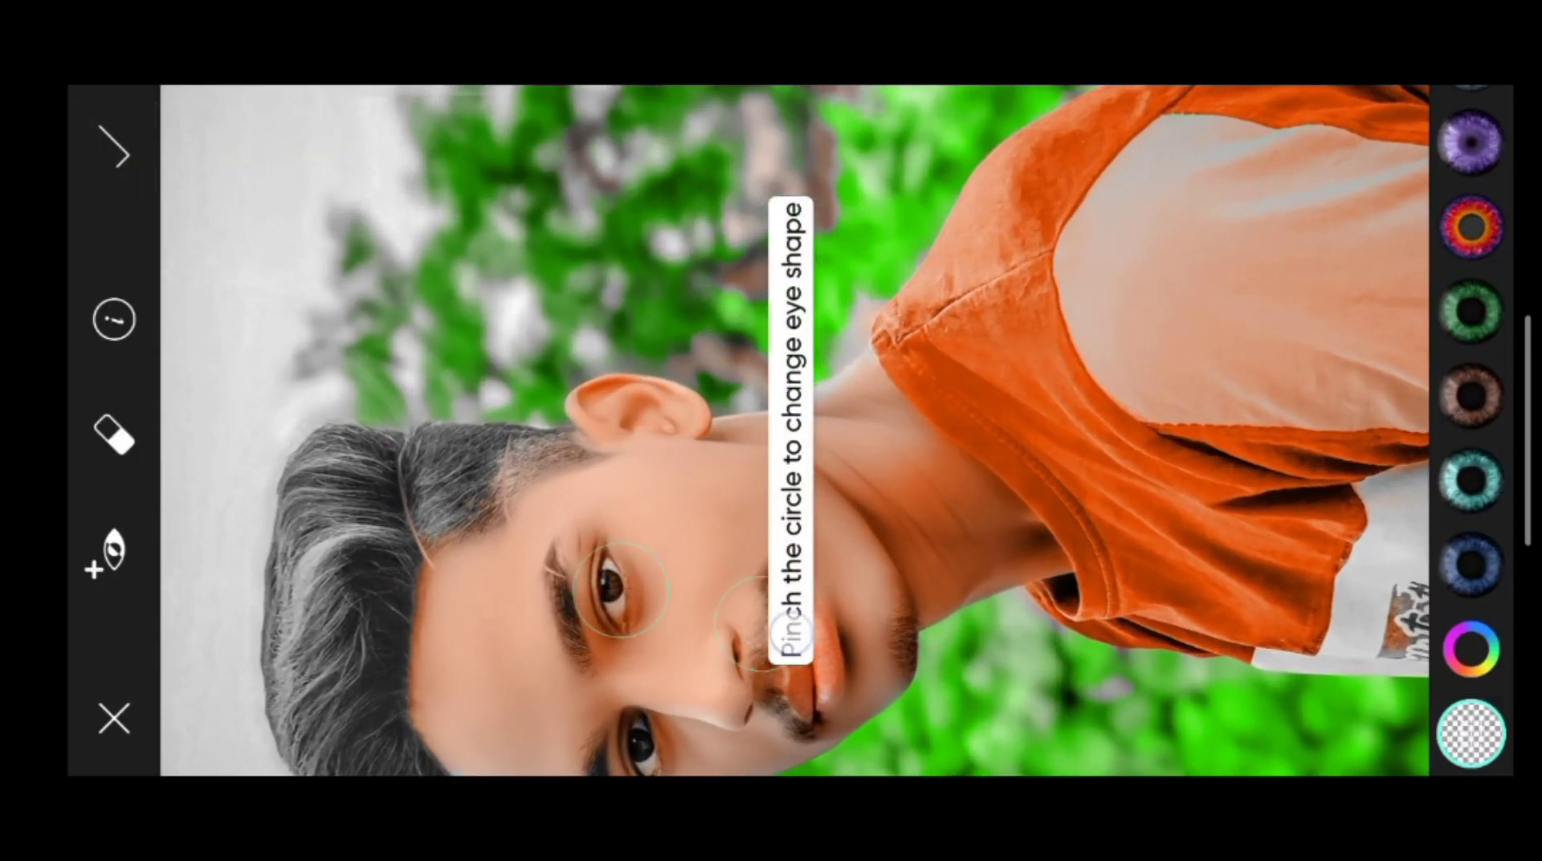
scroll(783, 441, "up", 10)
mouse_move(513, 458)
left_mouse_down()
mouse_move(551, 513)
mouse_move(616, 482)
mouse_move(369, 416)
mouse_move(564, 485)
mouse_move(505, 382)
mouse_move(291, 393)
mouse_move(377, 372)
mouse_move(688, 519)
mouse_move(605, 599)
mouse_move(471, 347)
mouse_move(1133, 543)
mouse_move(973, 441)
mouse_move(1008, 471)
mouse_move(1063, 461)
mouse_move(1036, 439)
left_mouse_up()
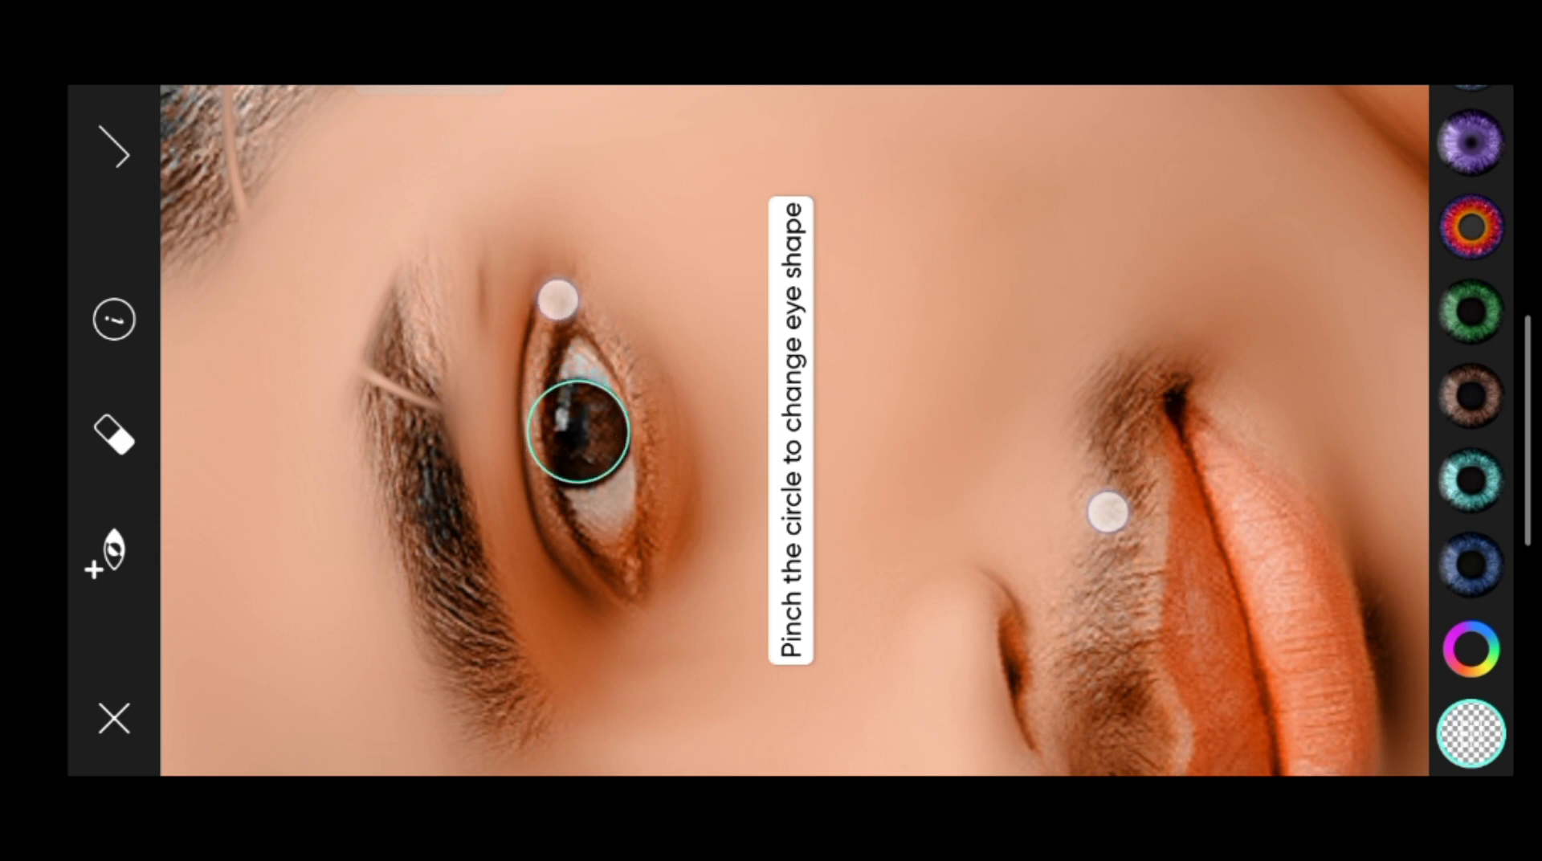
Apply the teal iris swatch and raise its opacity to 100
left_click(1471, 480)
left_click(1470, 479)
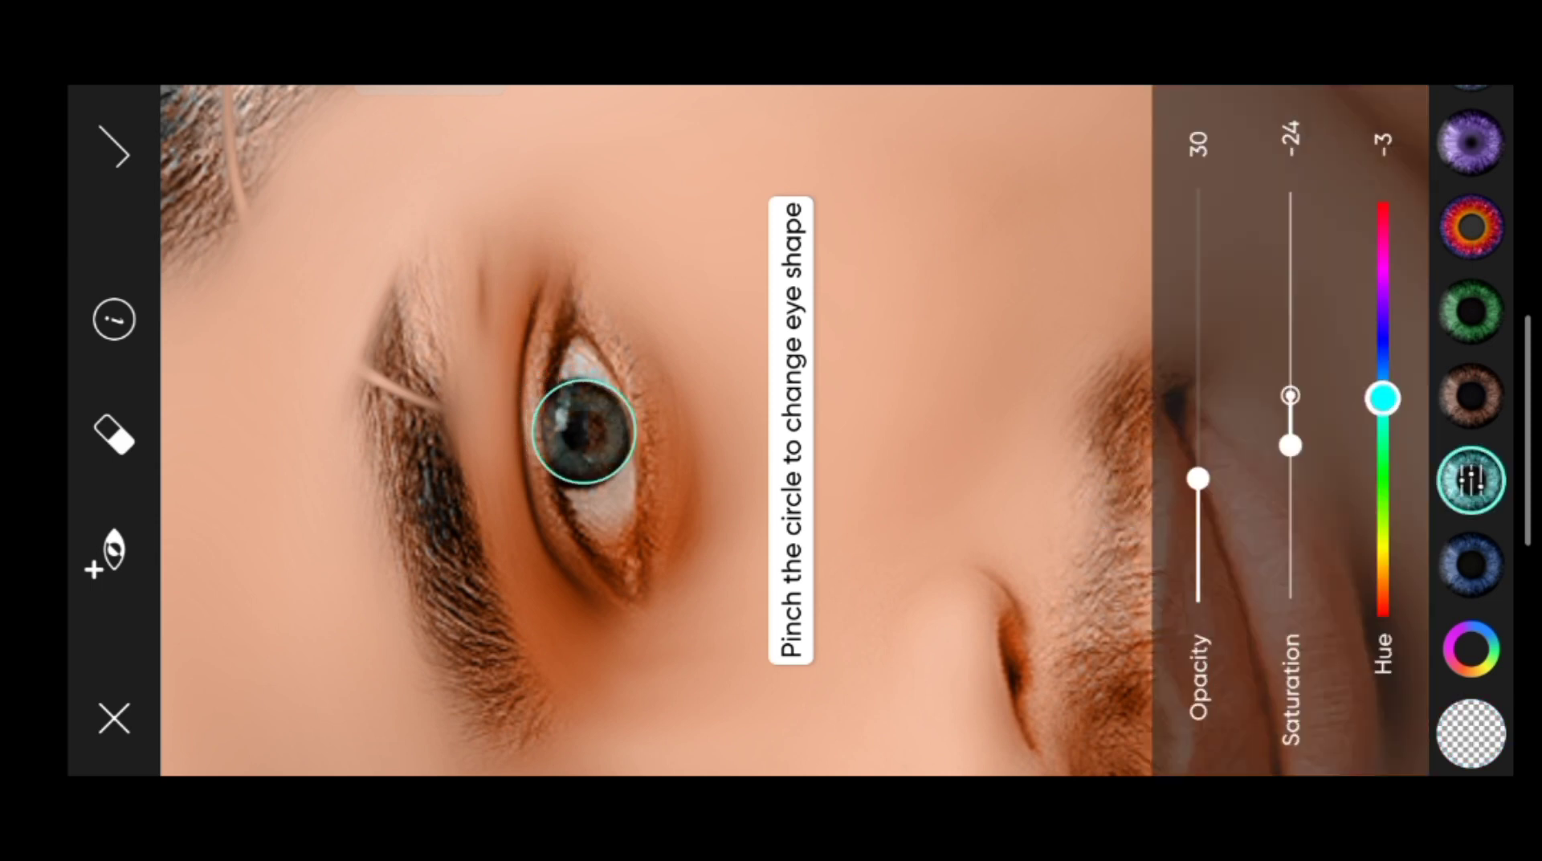
left_click_drag(1196, 475, 1197, 188)
left_click(103, 452)
Restore the teal colour over both irises with the eye brush, zoomed in close
left_click_drag(857, 506, 1030, 513)
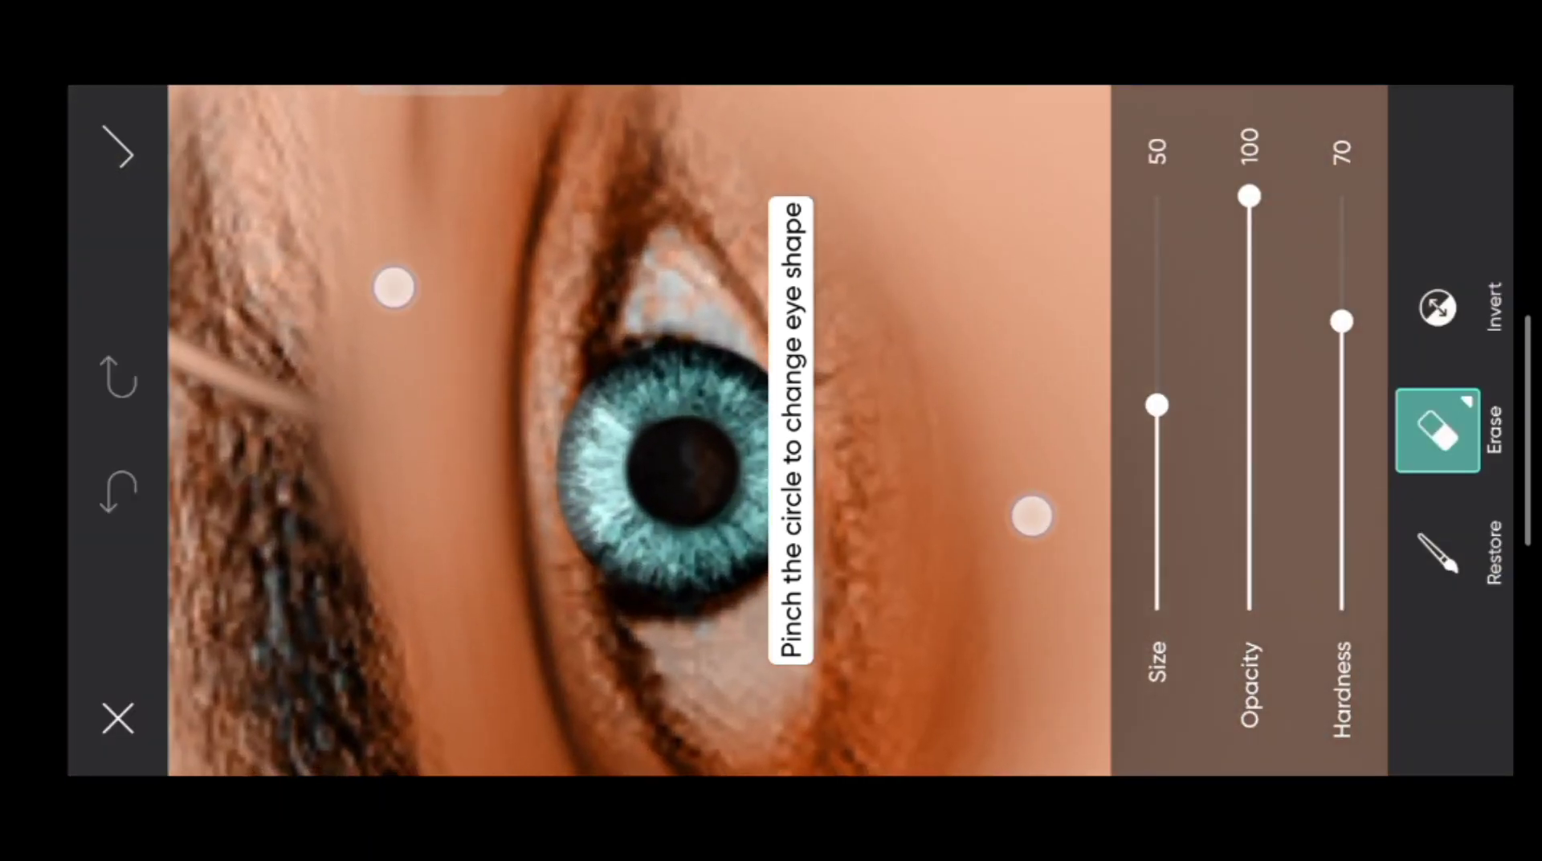
left_click(1445, 355)
mouse_move(692, 351)
left_mouse_down()
mouse_move(716, 412)
mouse_move(643, 499)
mouse_move(612, 286)
left_mouse_up()
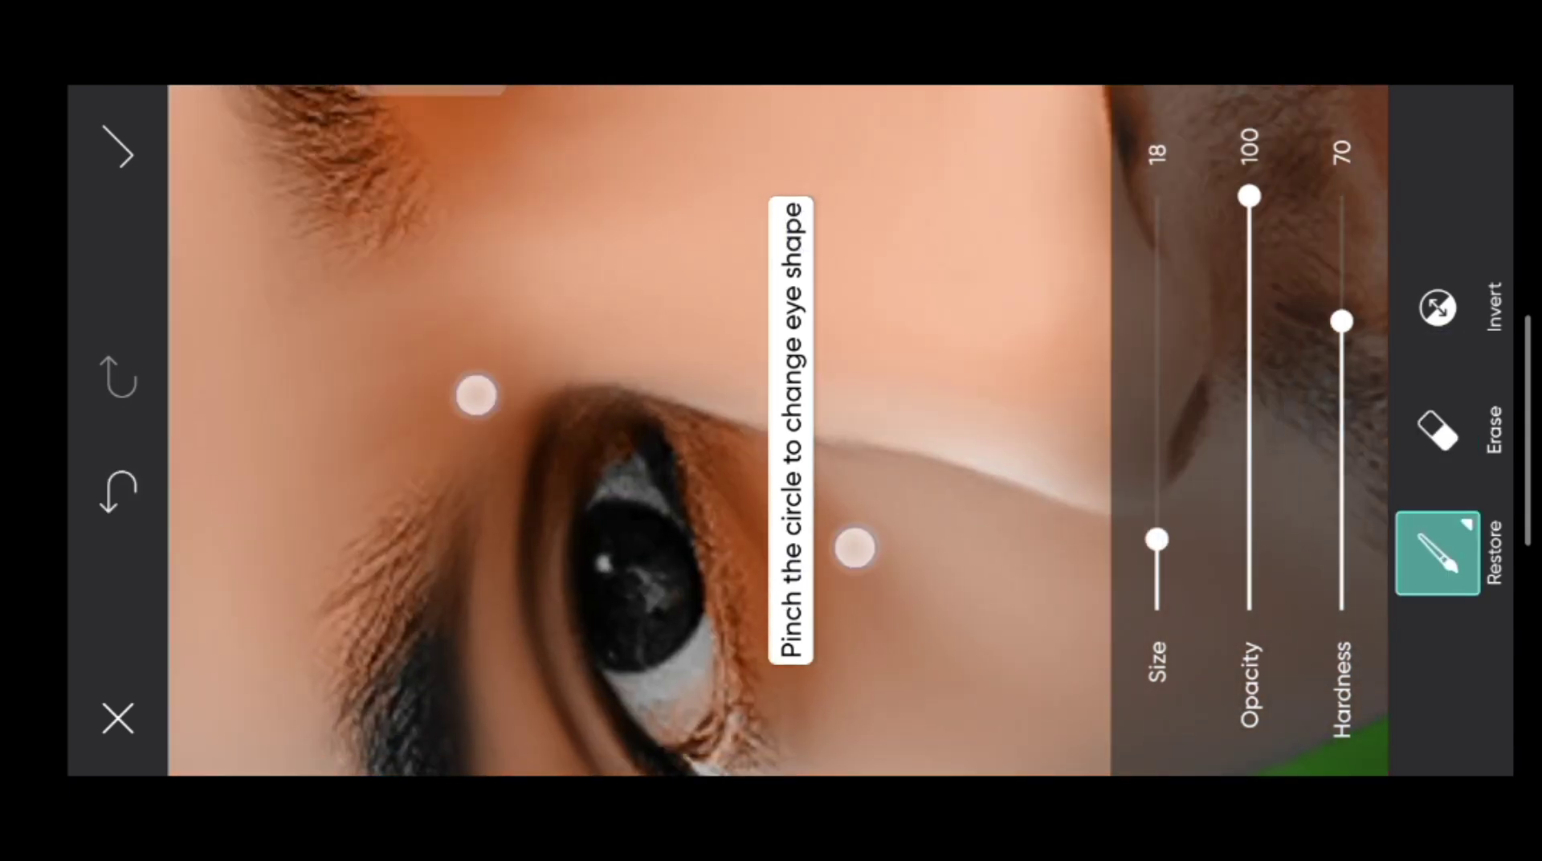
left_click_drag(853, 544, 923, 581)
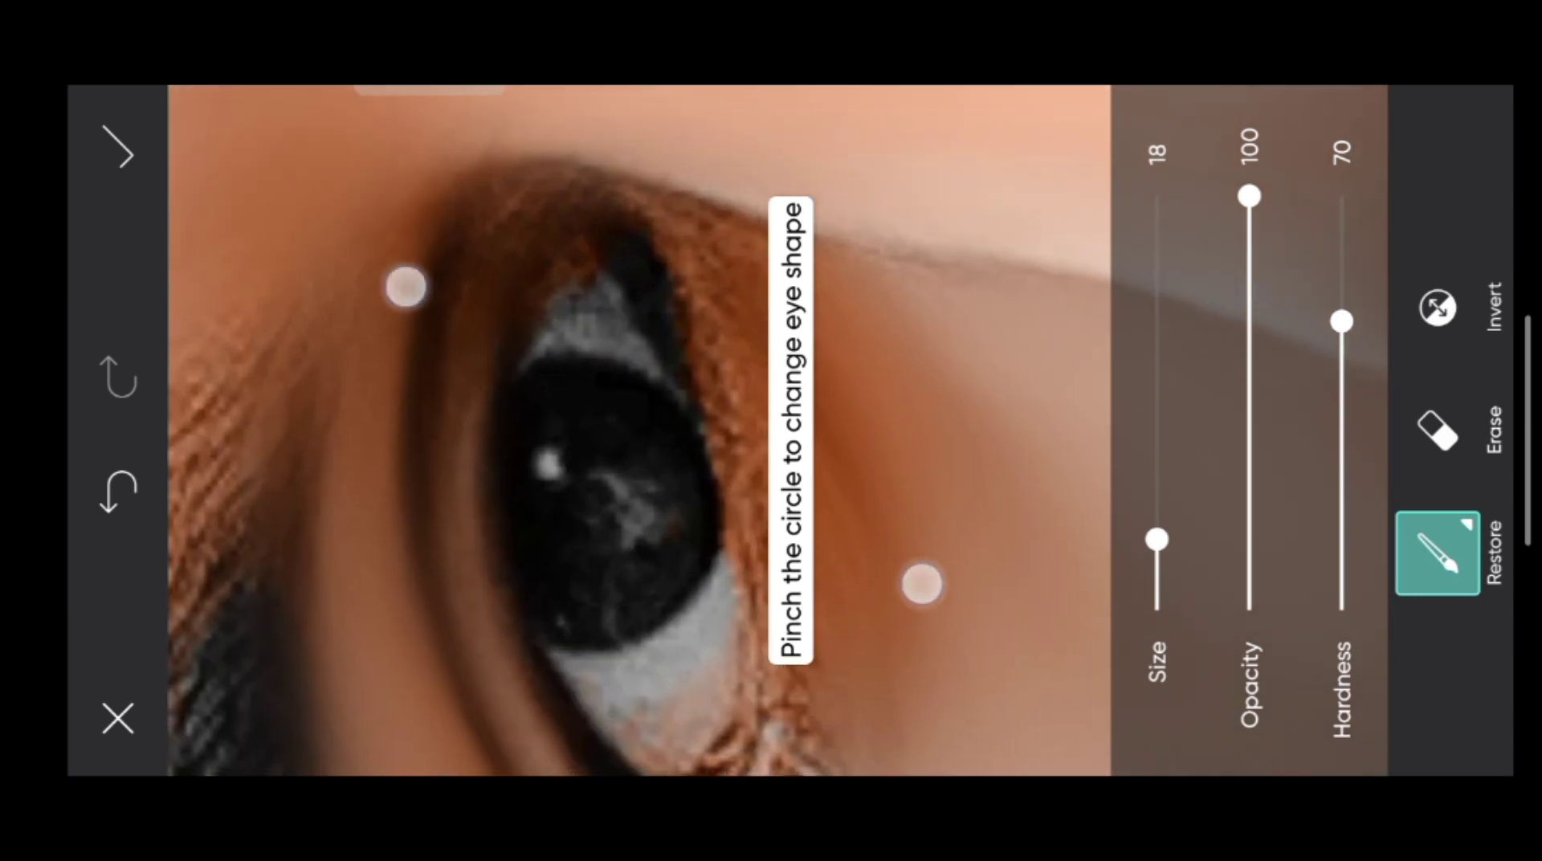
left_click(710, 531)
mouse_move(710, 532)
left_mouse_down()
mouse_move(695, 639)
mouse_move(609, 544)
mouse_move(581, 558)
left_mouse_up()
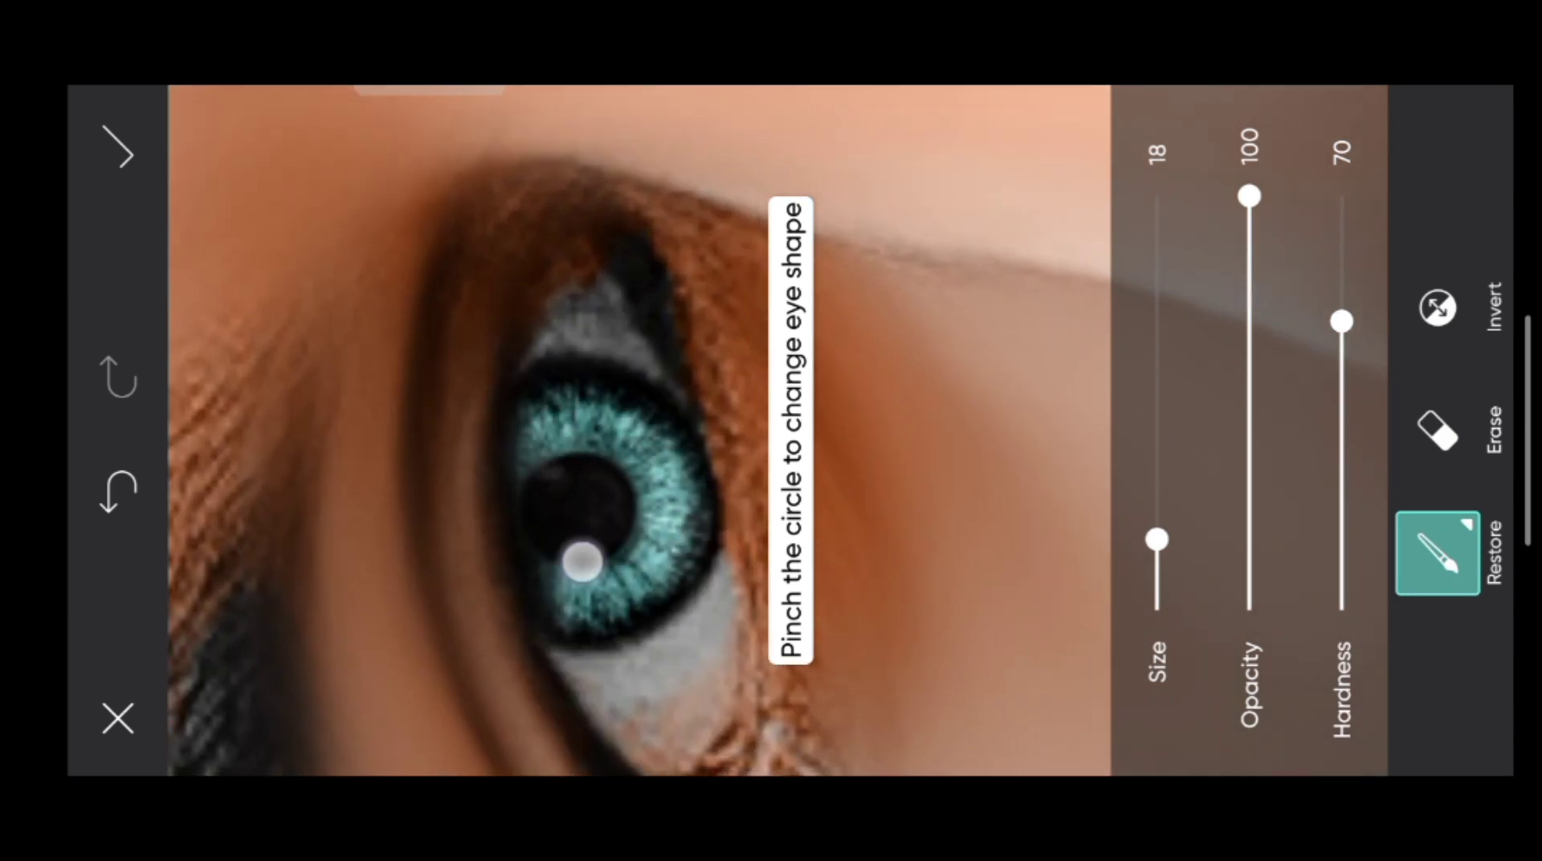
scroll(743, 565, "up", 2)
scroll(742, 565, "down", 3)
left_click(119, 151)
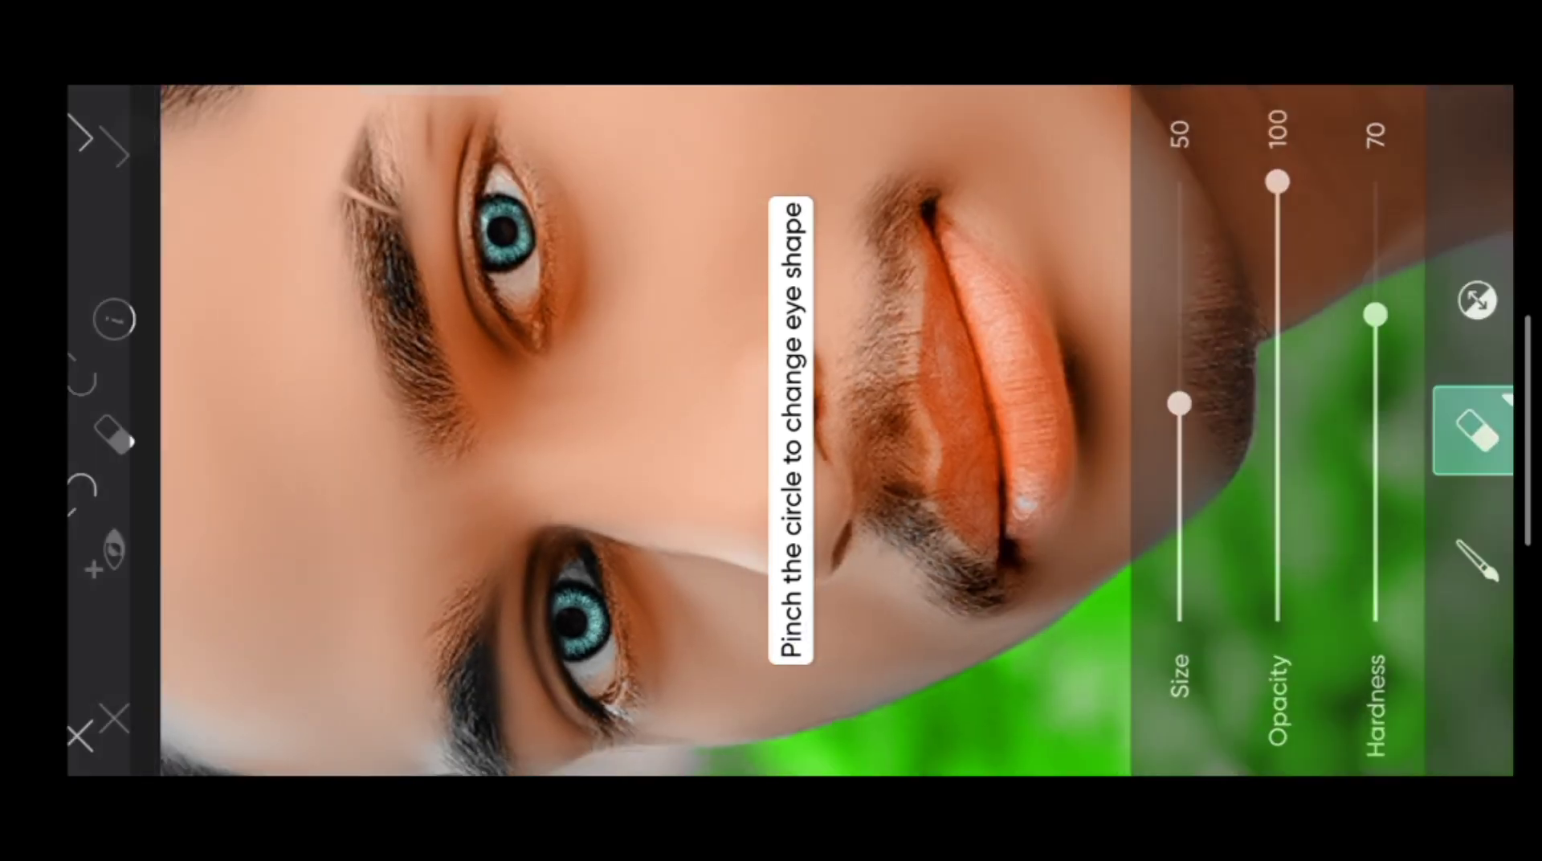
Soften the iris tint to opacity 42, saturation -24 and hue -3
left_click_drag(1226, 190, 1229, 435)
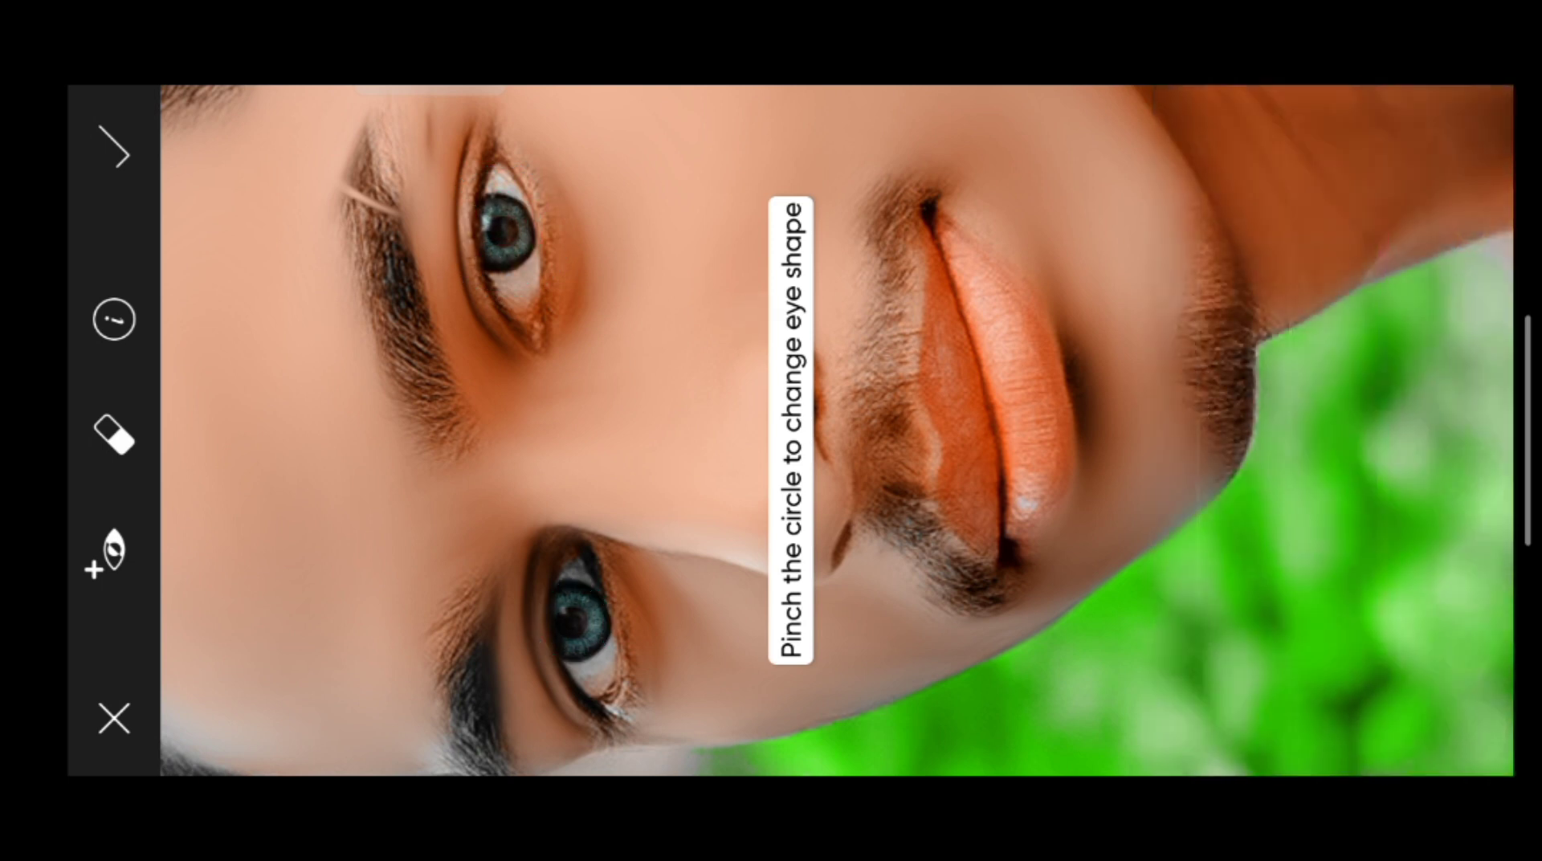
scroll(791, 481, "down", 5)
scroll(803, 506, "down", 2)
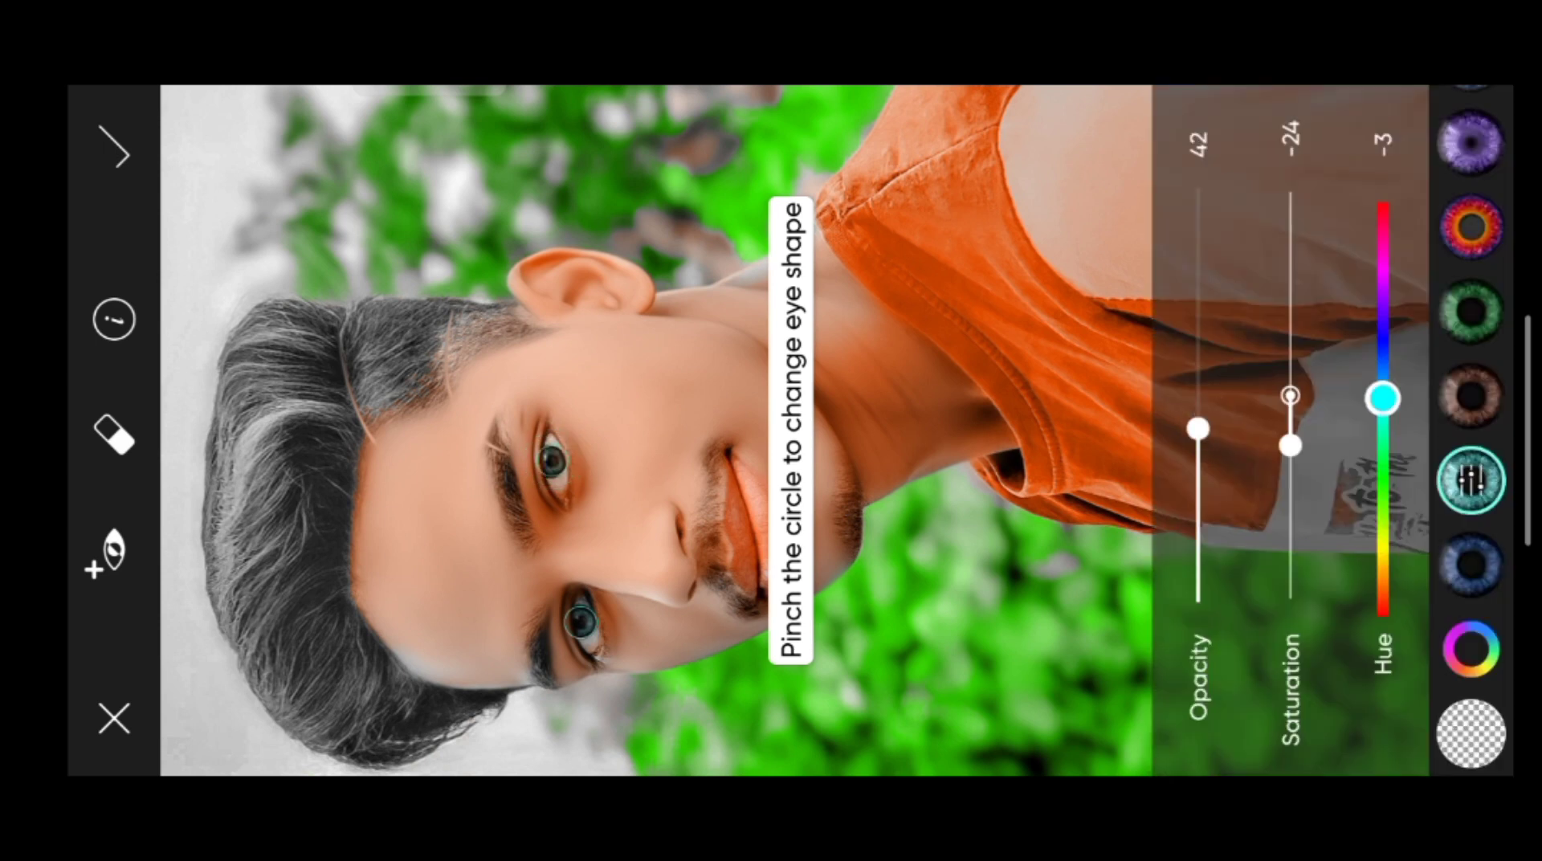
left_click(1470, 395)
left_click(643, 277)
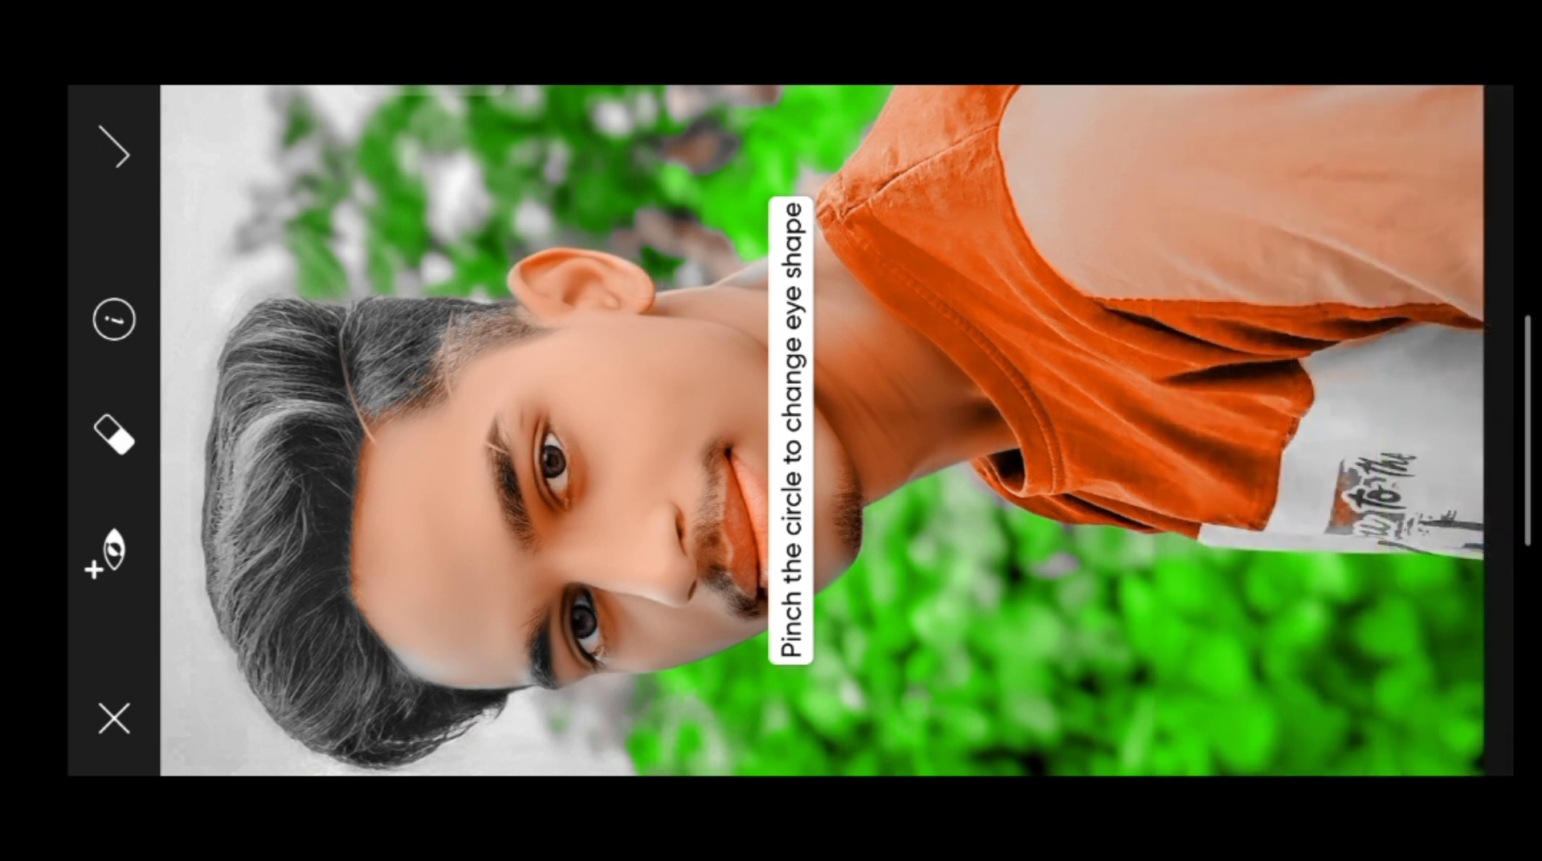
scroll(723, 417, "down", 3)
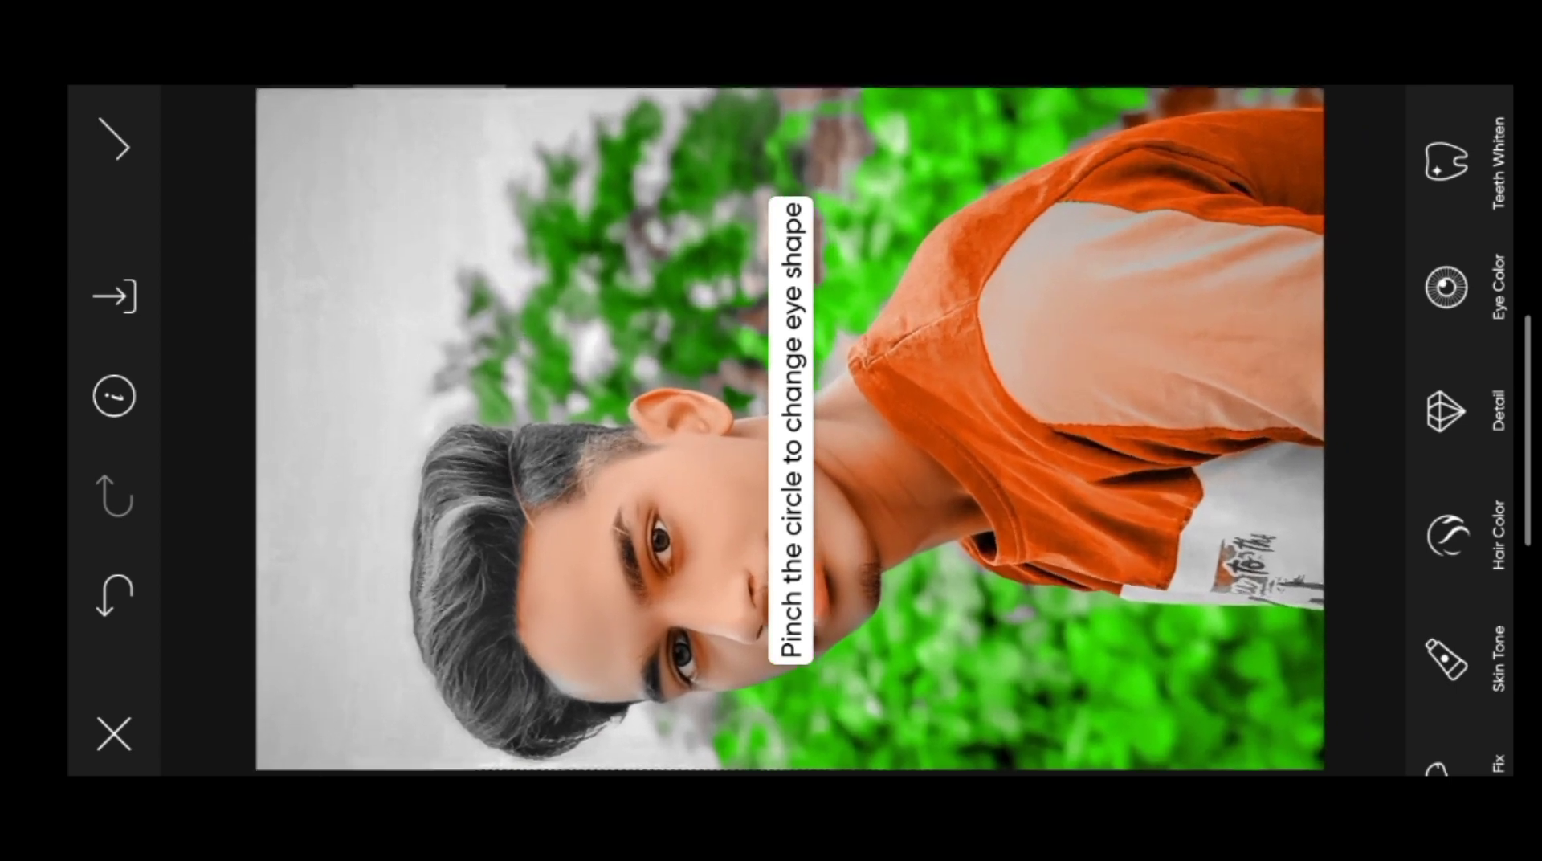
Open Hair Color with the light copper swatch in Manual painting mode
left_click(1445, 554)
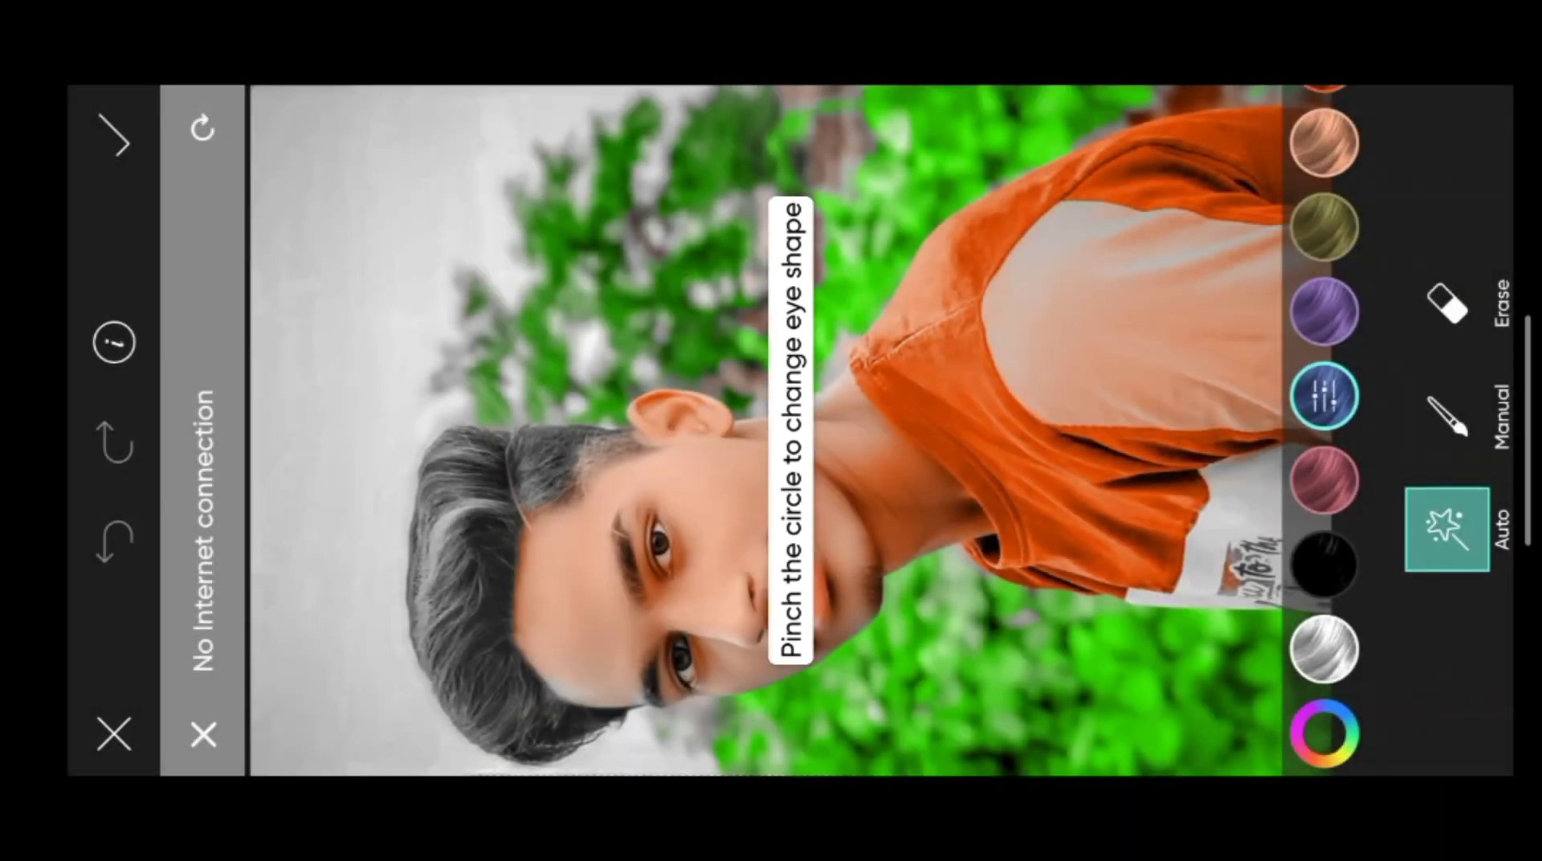
left_click_drag(1373, 301, 1373, 456)
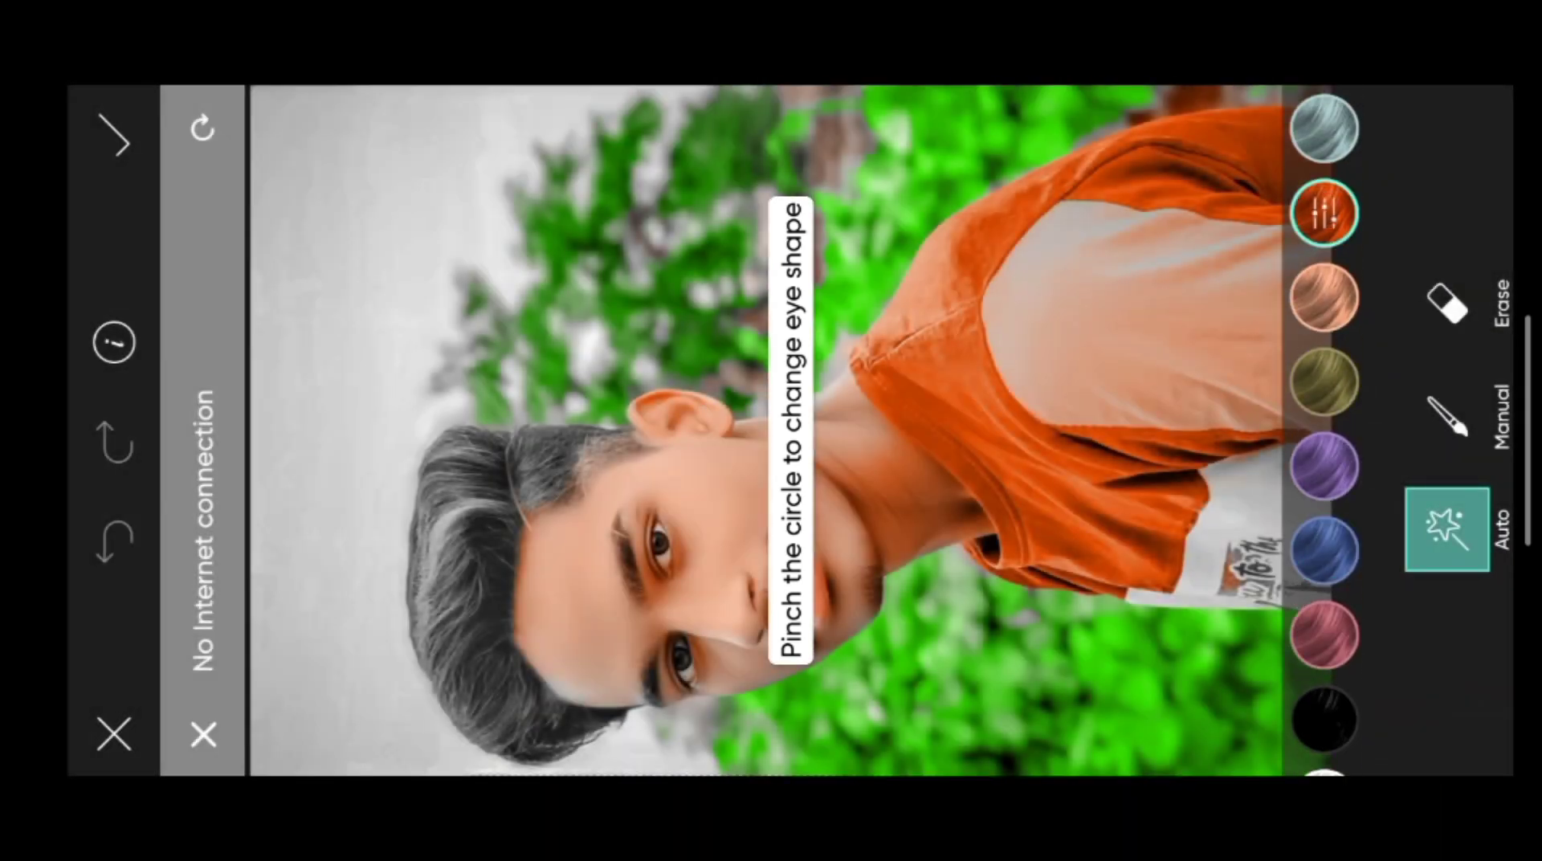
left_click(1324, 297)
left_click(1445, 413)
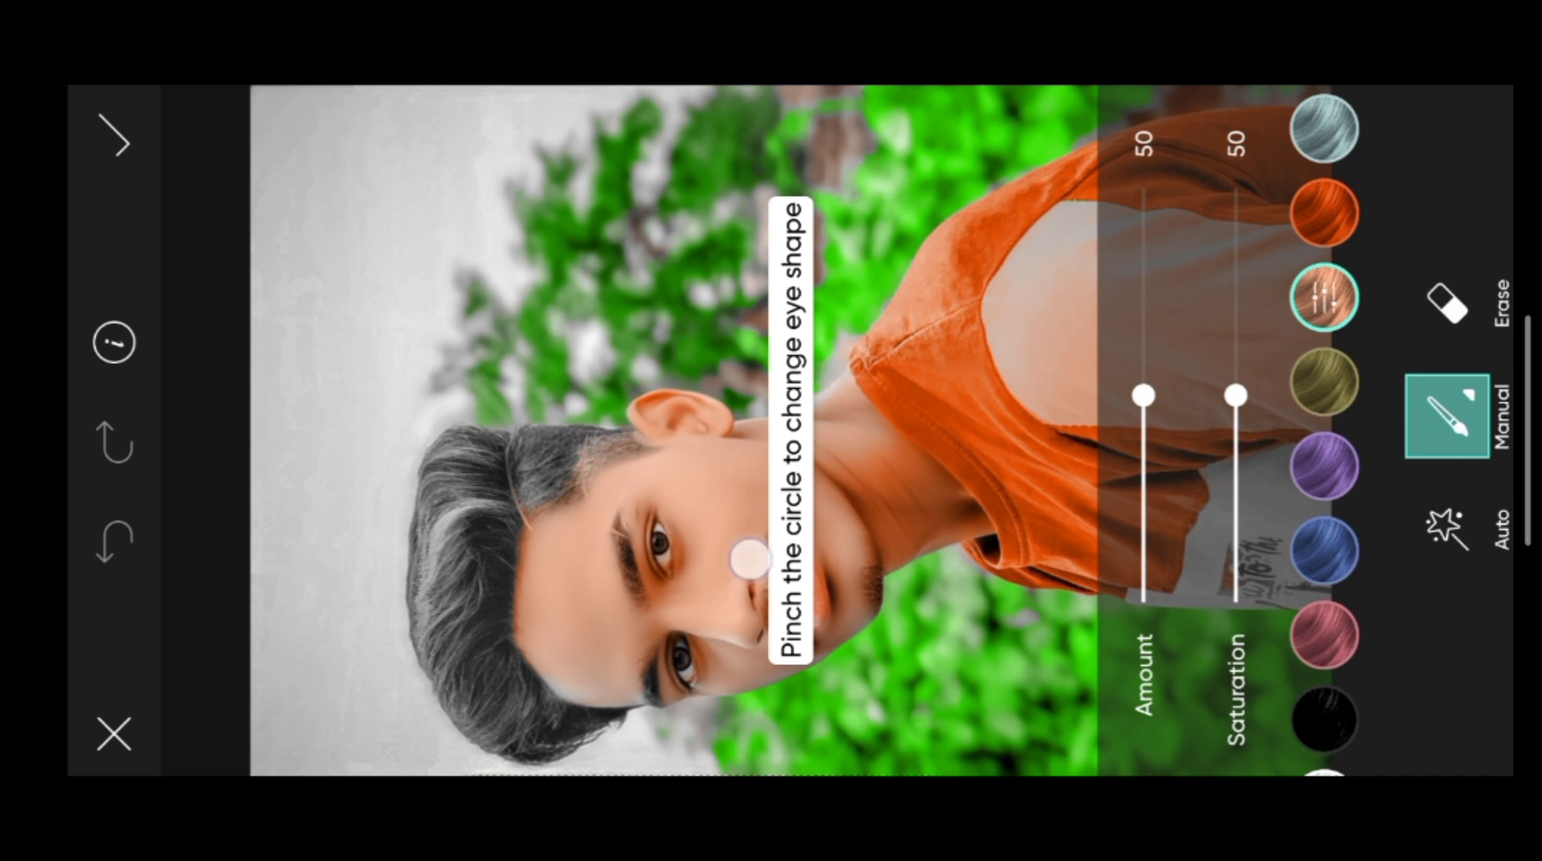
scroll(750, 551, "up", 5)
Brush copper streaks through the front, edge and back of the hair, undoing the last one
mouse_move(369, 572)
left_mouse_down()
mouse_move(647, 396)
mouse_move(687, 395)
left_mouse_up()
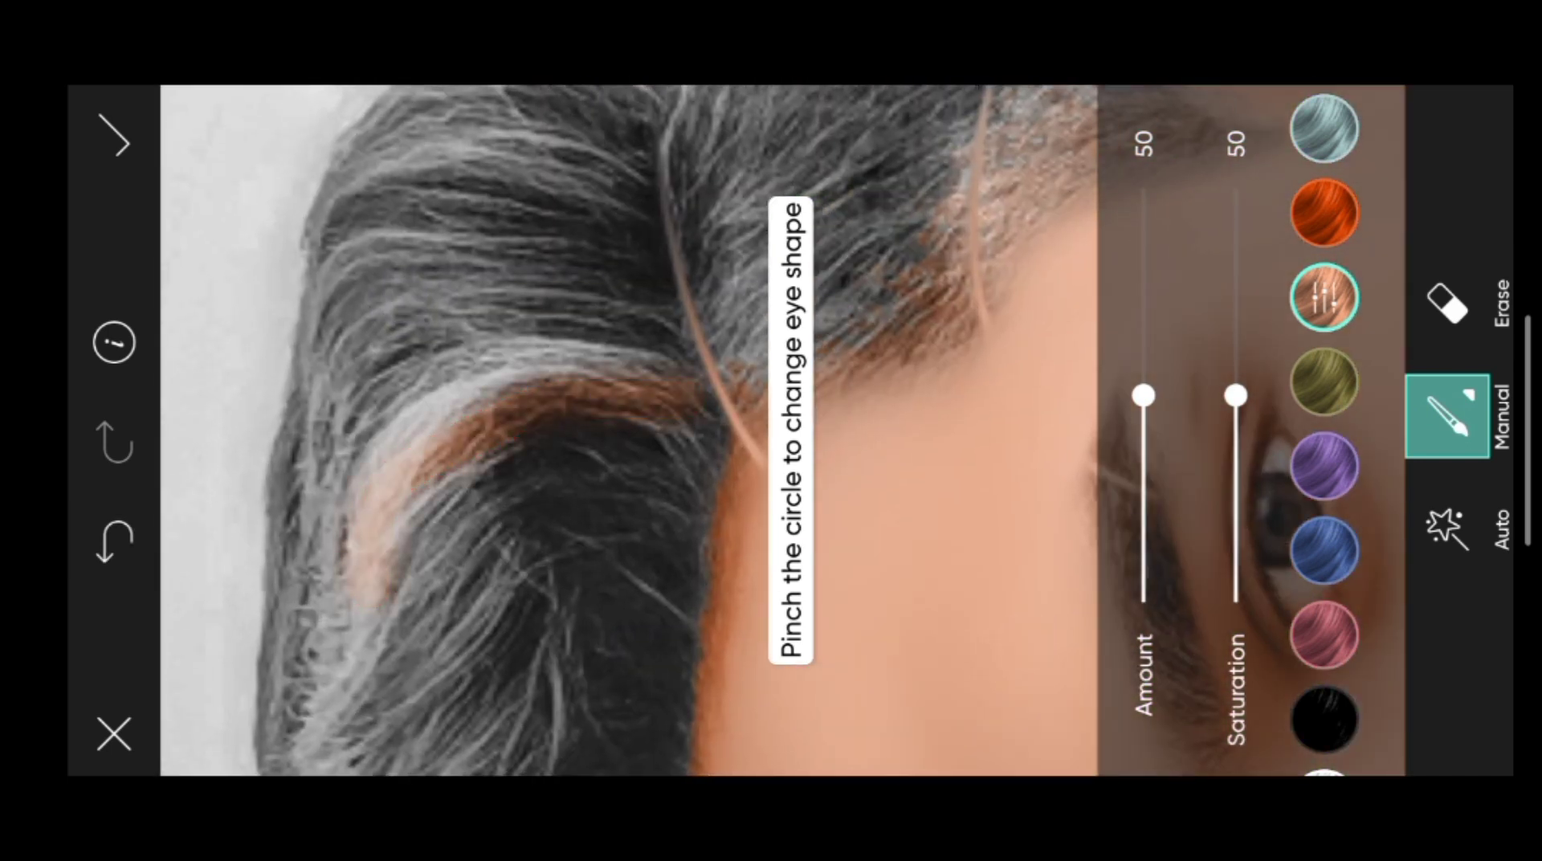
left_click_drag(361, 540, 599, 362)
mouse_move(362, 579)
left_mouse_down()
mouse_move(462, 413)
mouse_move(691, 378)
left_mouse_up()
scroll(651, 434, "down", 5)
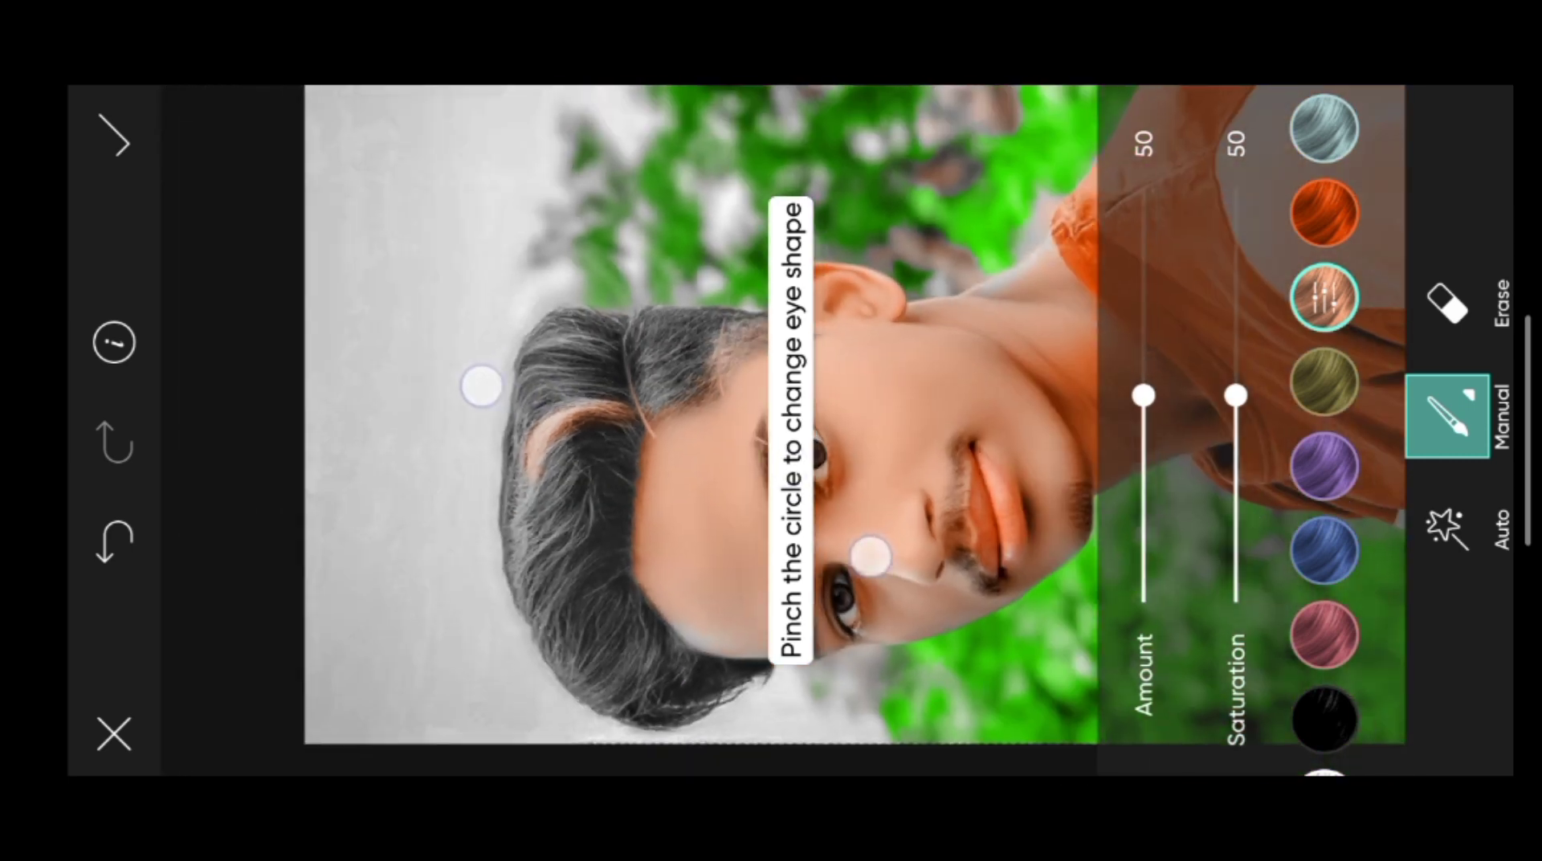
scroll(771, 434, "up", 5)
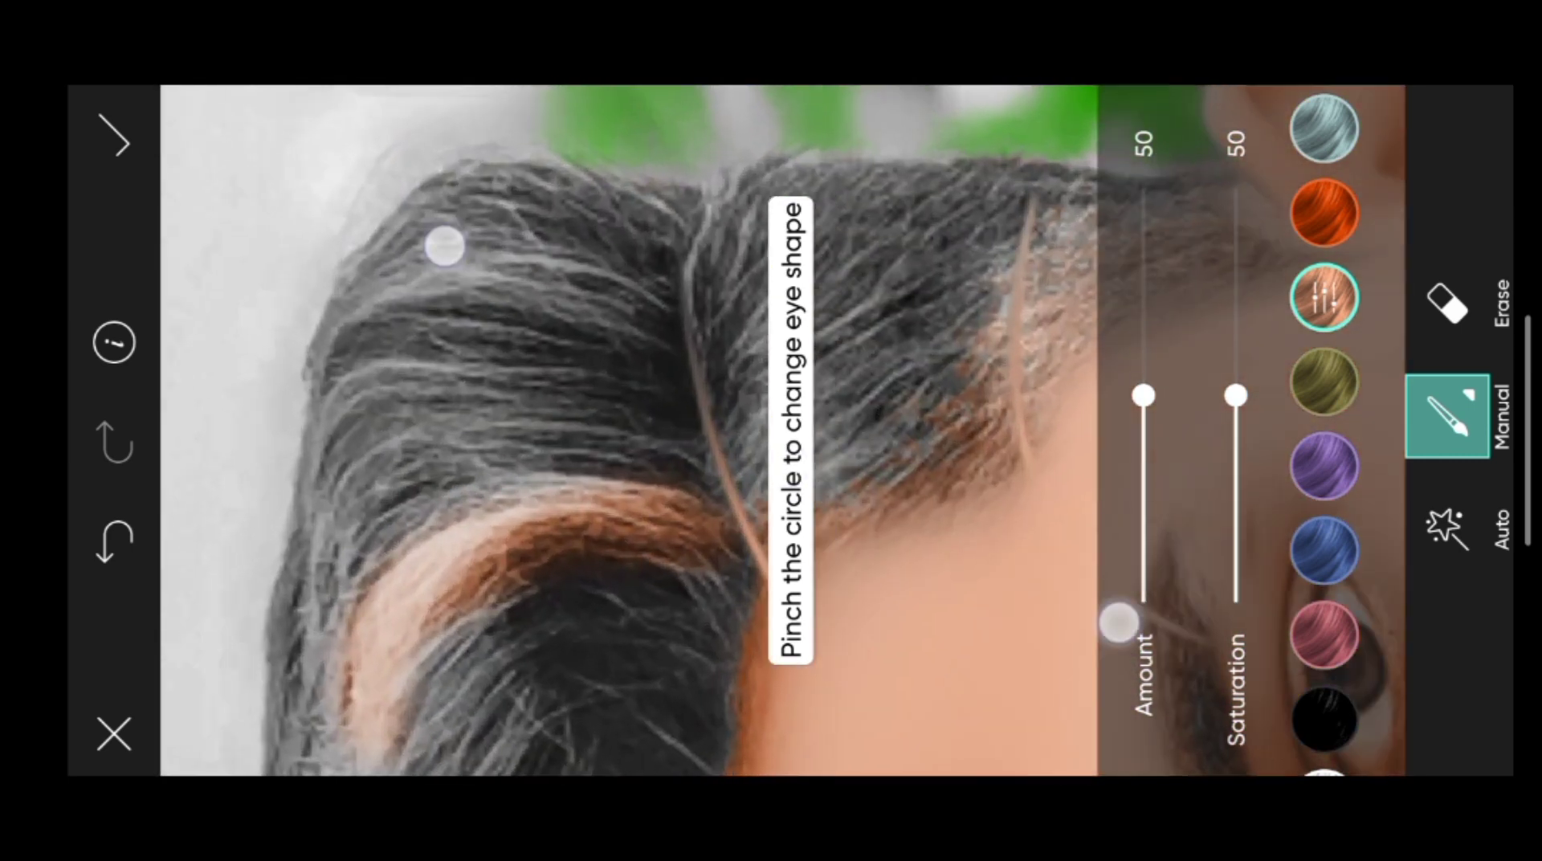
left_click_drag(519, 298, 691, 313)
scroll(739, 289, "down", 3)
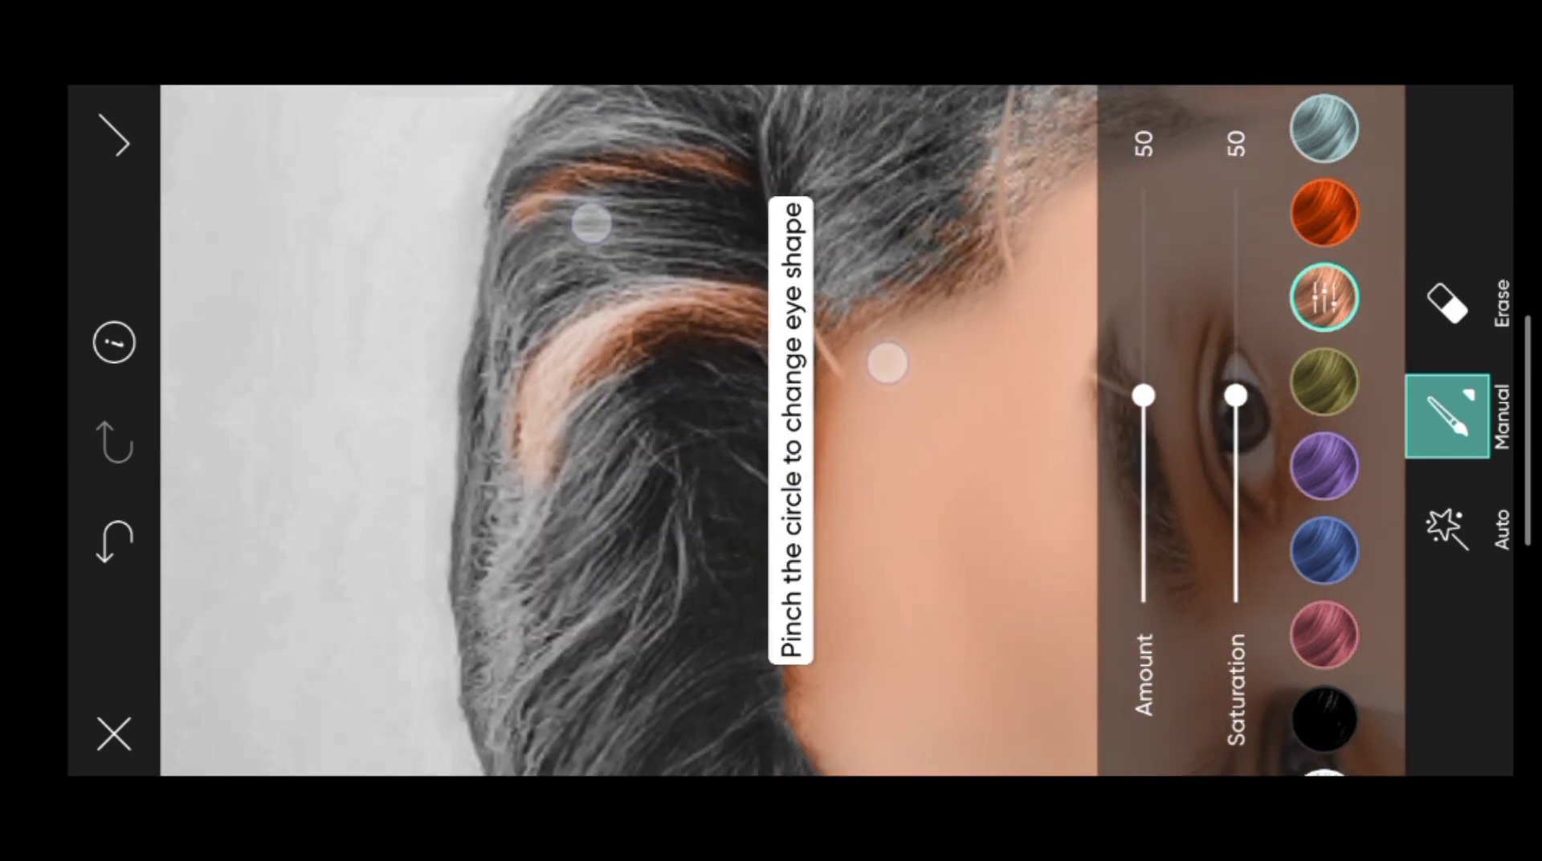
scroll(739, 433, "up", 3)
left_click_drag(670, 383, 759, 216)
left_click_drag(722, 482, 602, 361)
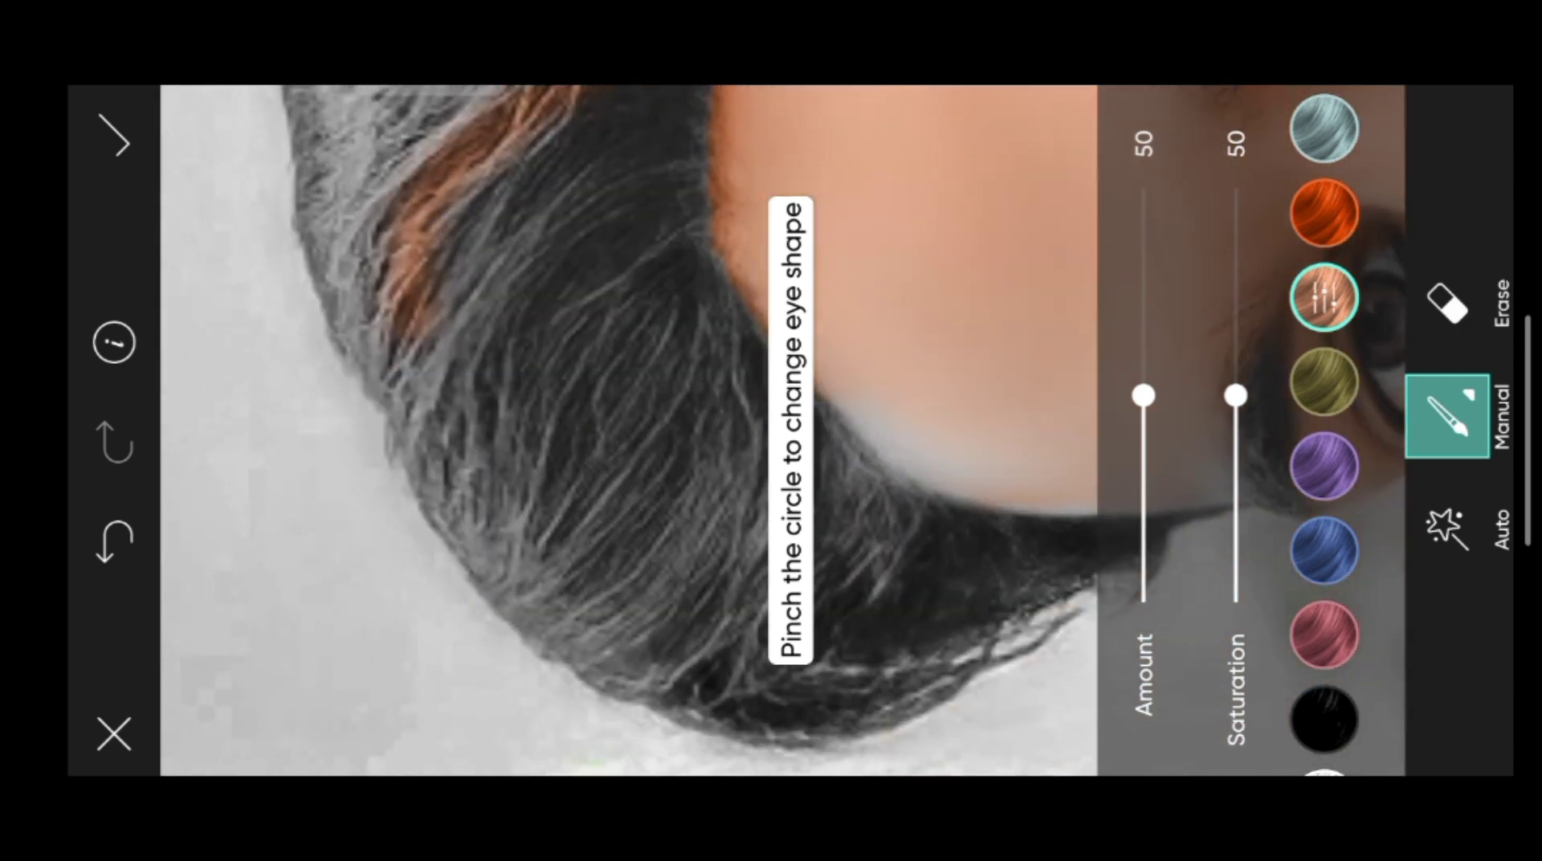
scroll(647, 518, "up", 5)
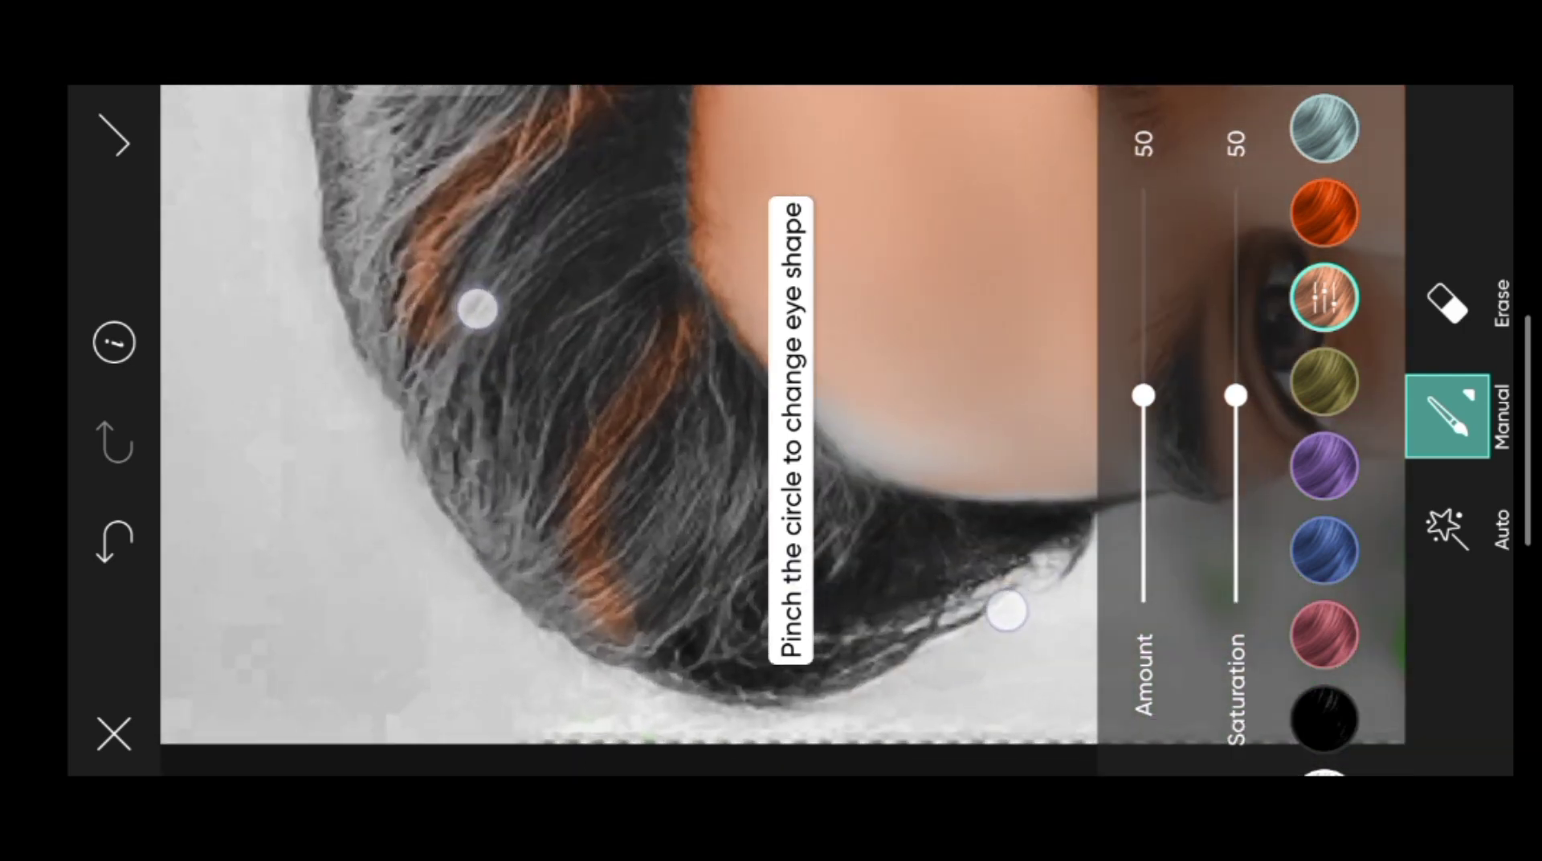
scroll(690, 489, "down", 3)
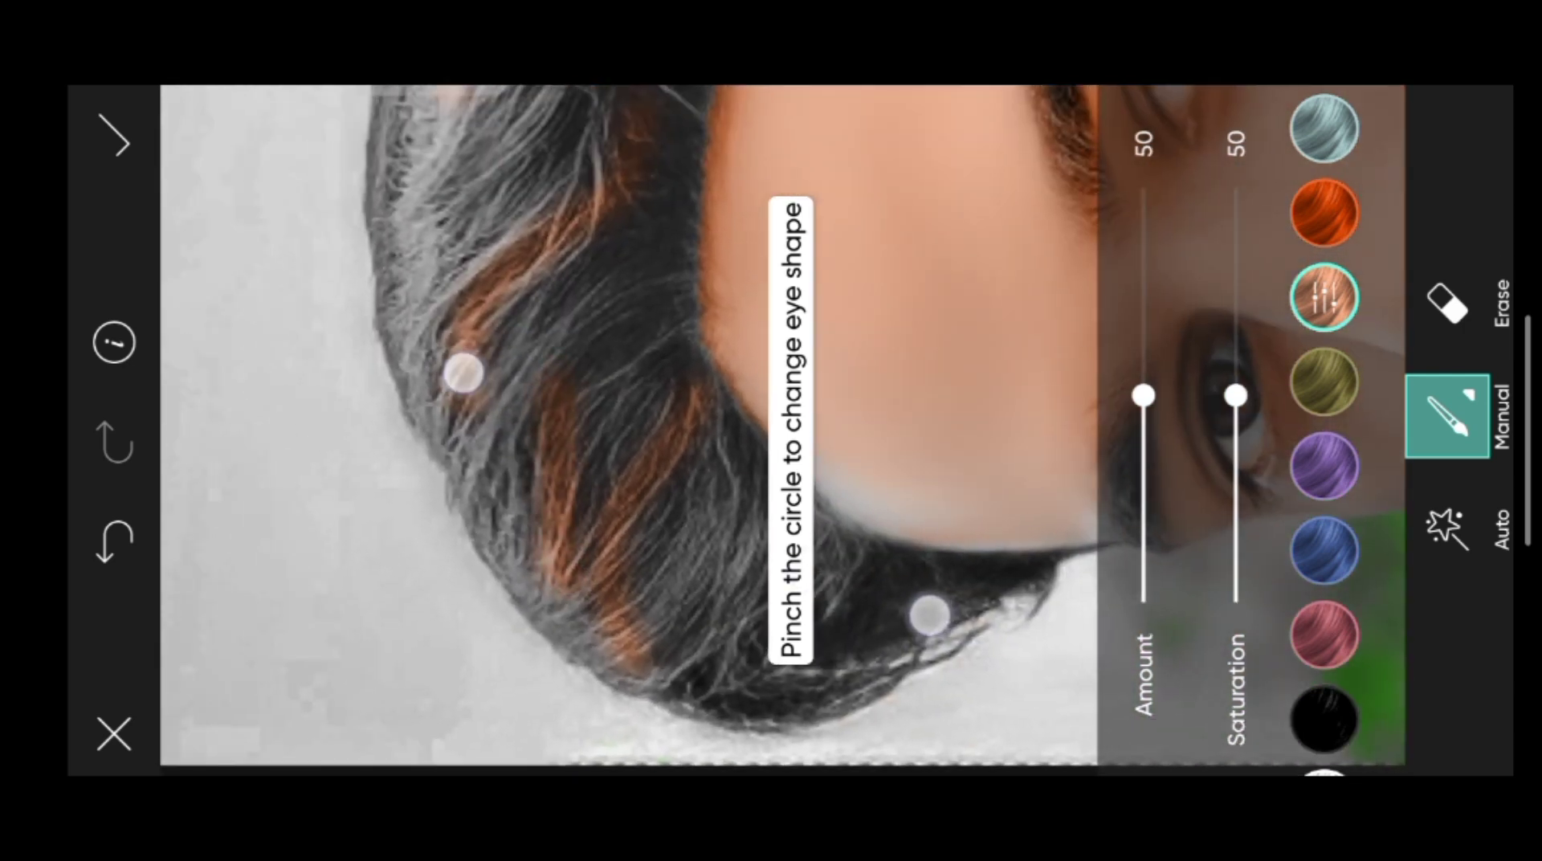
left_click(114, 540)
Set the hair colour amount to 37 and saturation to 40, then apply it
scroll(735, 451, "down", 3)
scroll(734, 451, "down", 2)
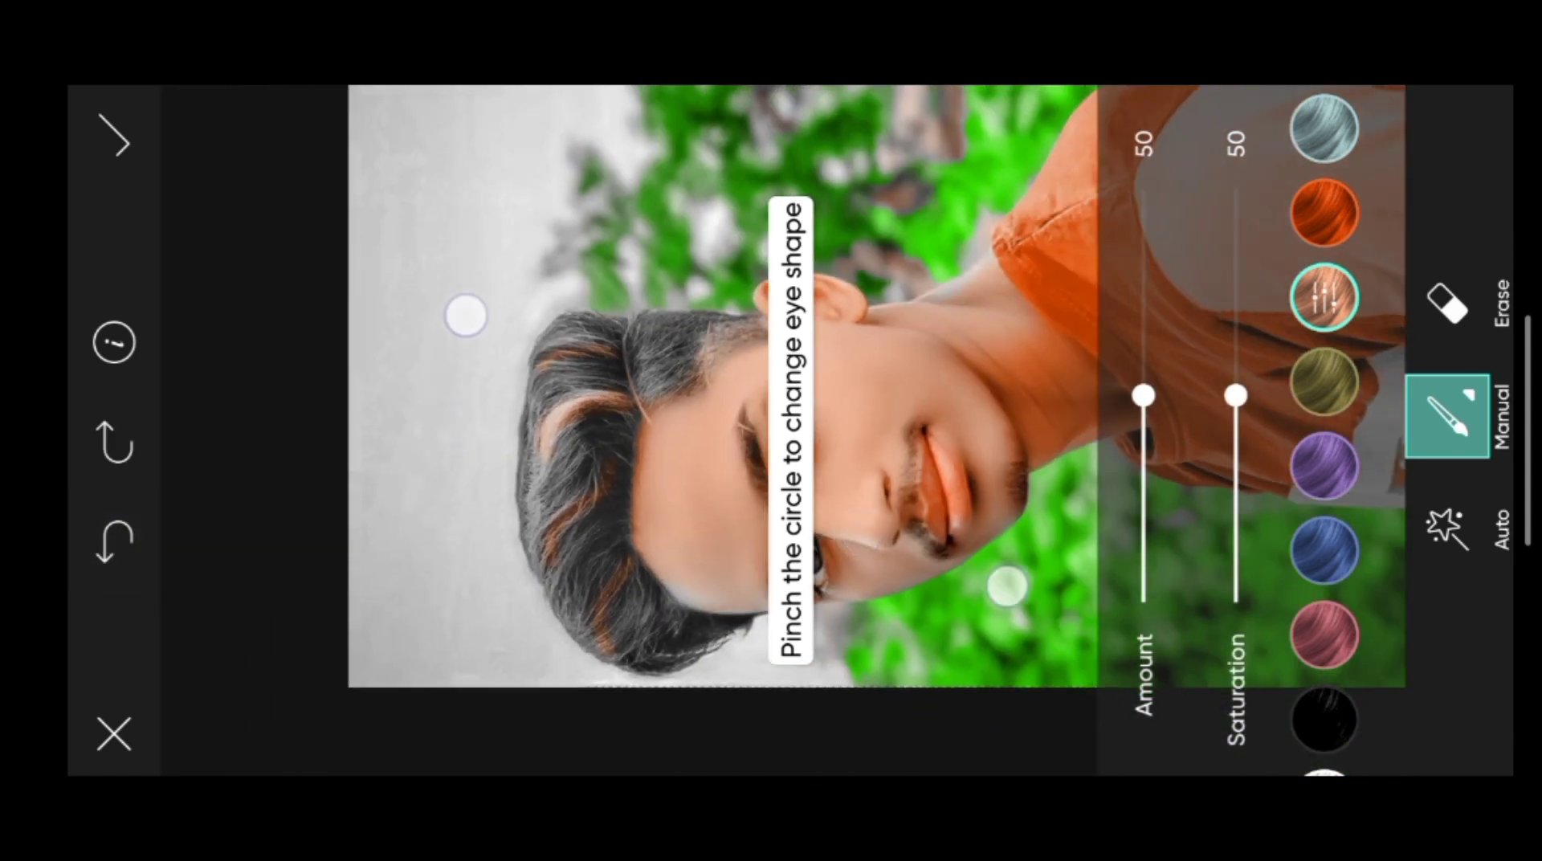
mouse_move(1143, 394)
left_mouse_down()
mouse_move(1143, 517)
mouse_move(1143, 478)
left_mouse_up()
left_click_drag(1234, 502, 1235, 437)
left_click_drag(1142, 481, 1143, 449)
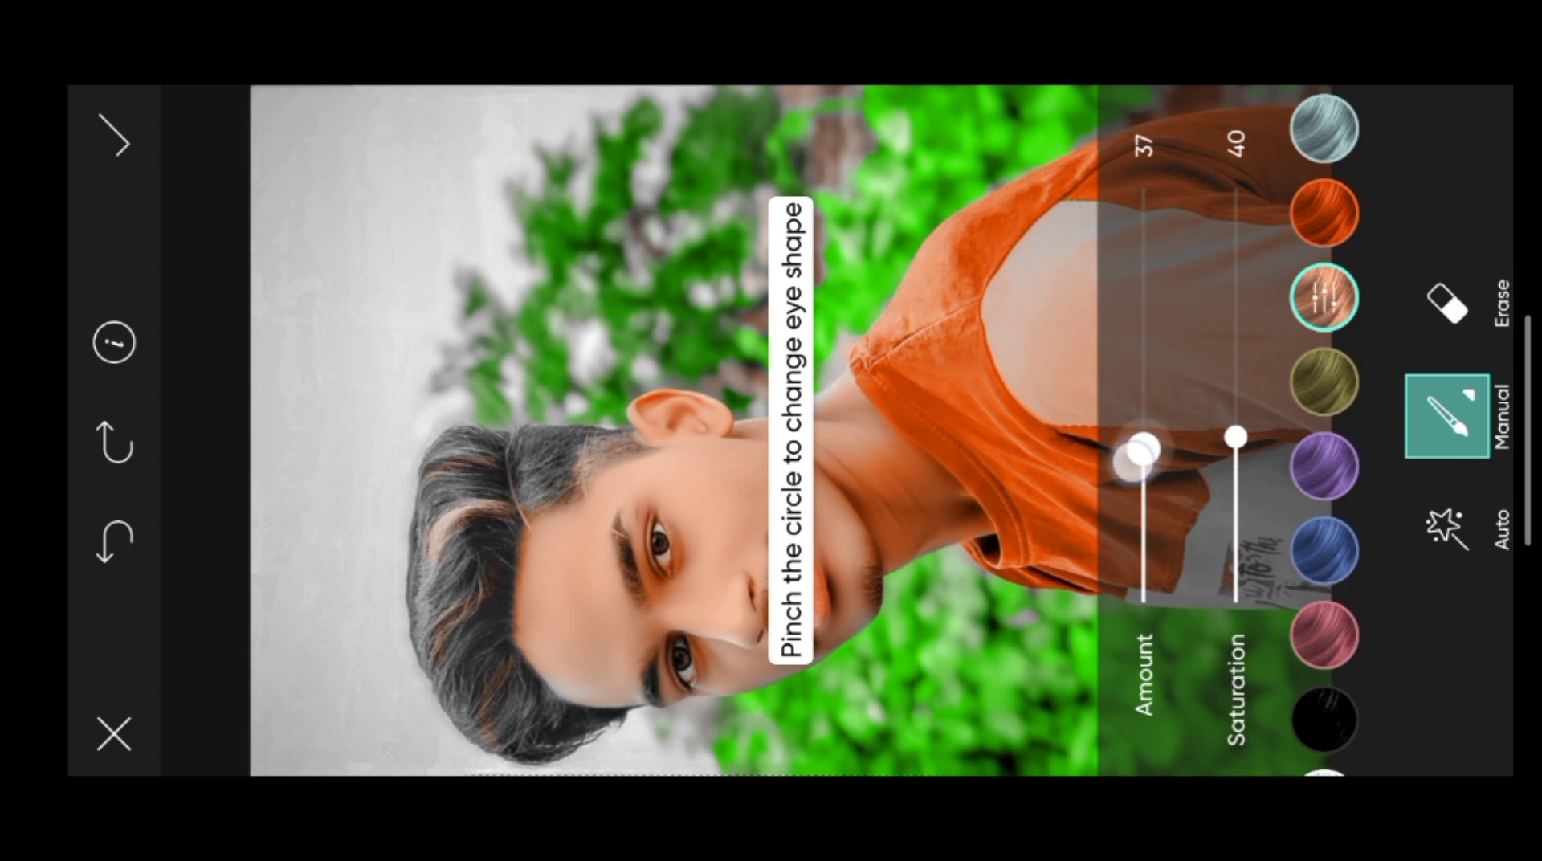
left_click(115, 138)
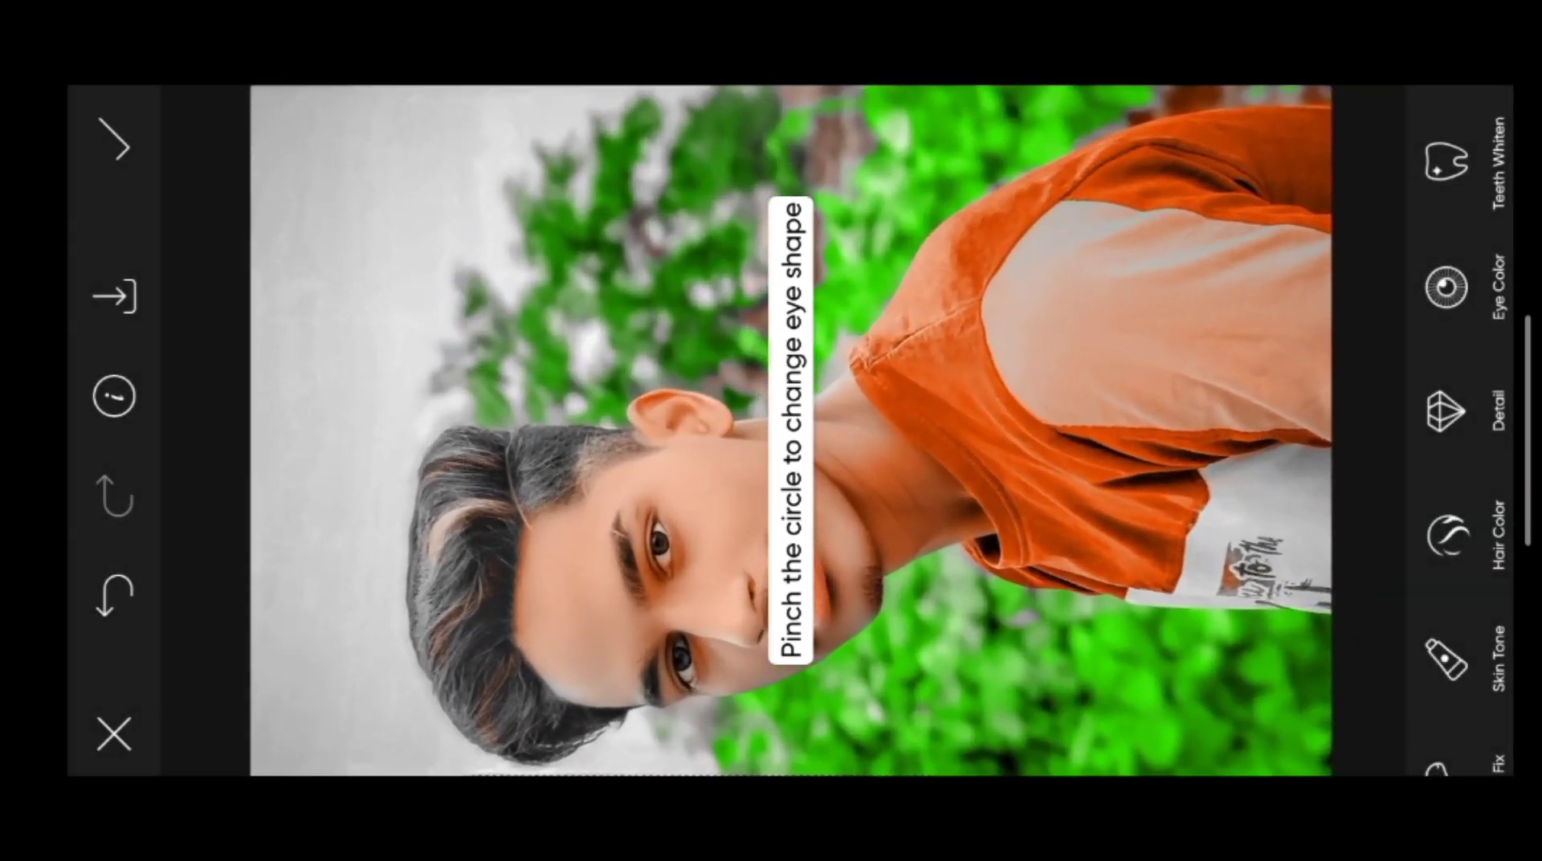
Return to the main editor and save the portrait to the photo gallery
left_click(82, 146)
scroll(771, 361, "up", 5)
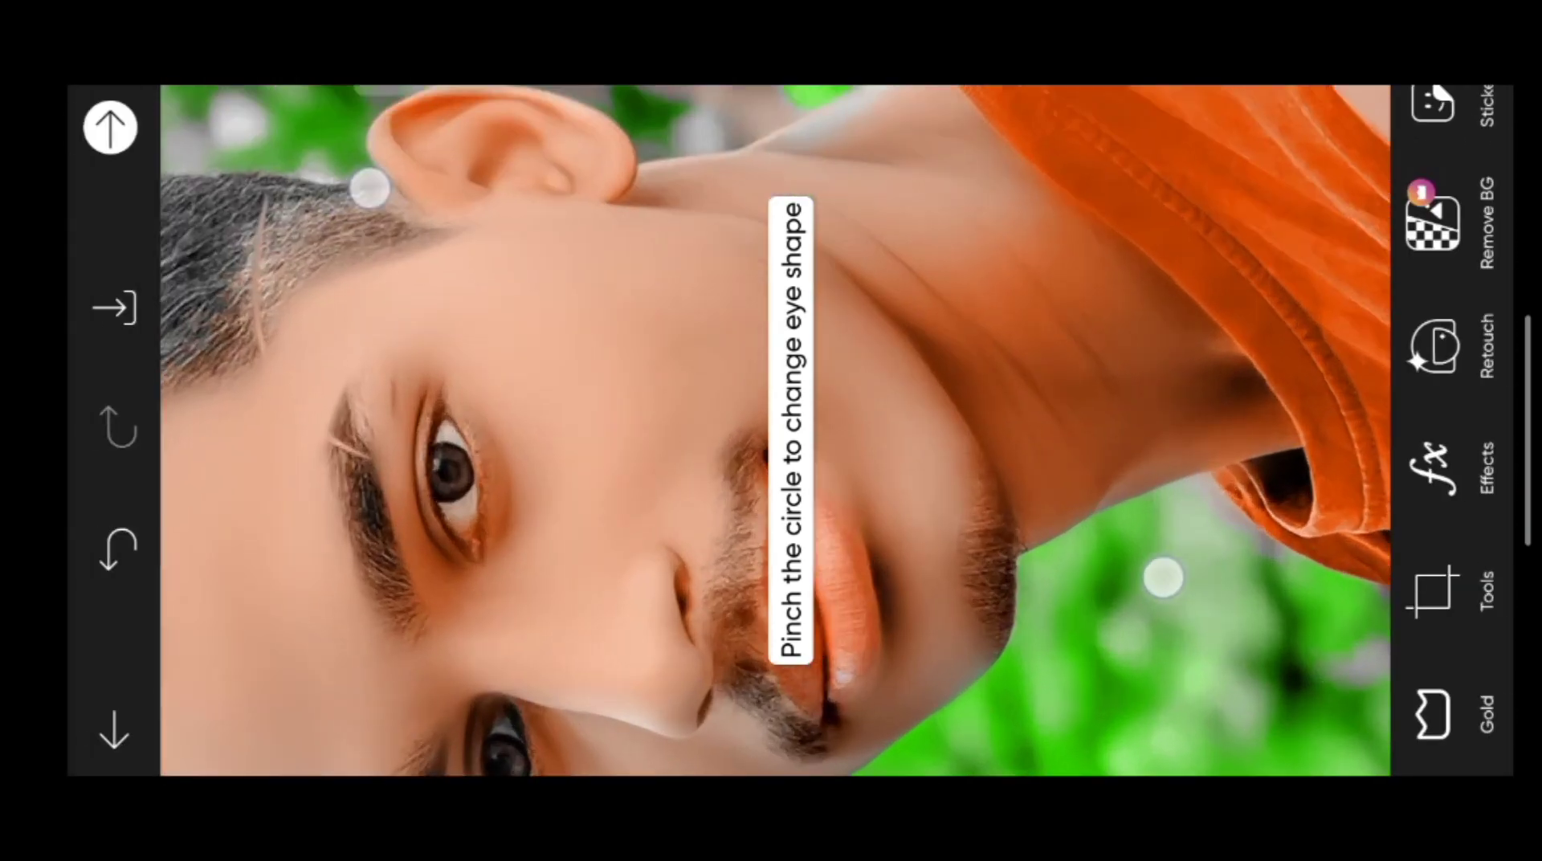
scroll(770, 430, "down", 5)
left_click_drag(1459, 396, 1460, 567)
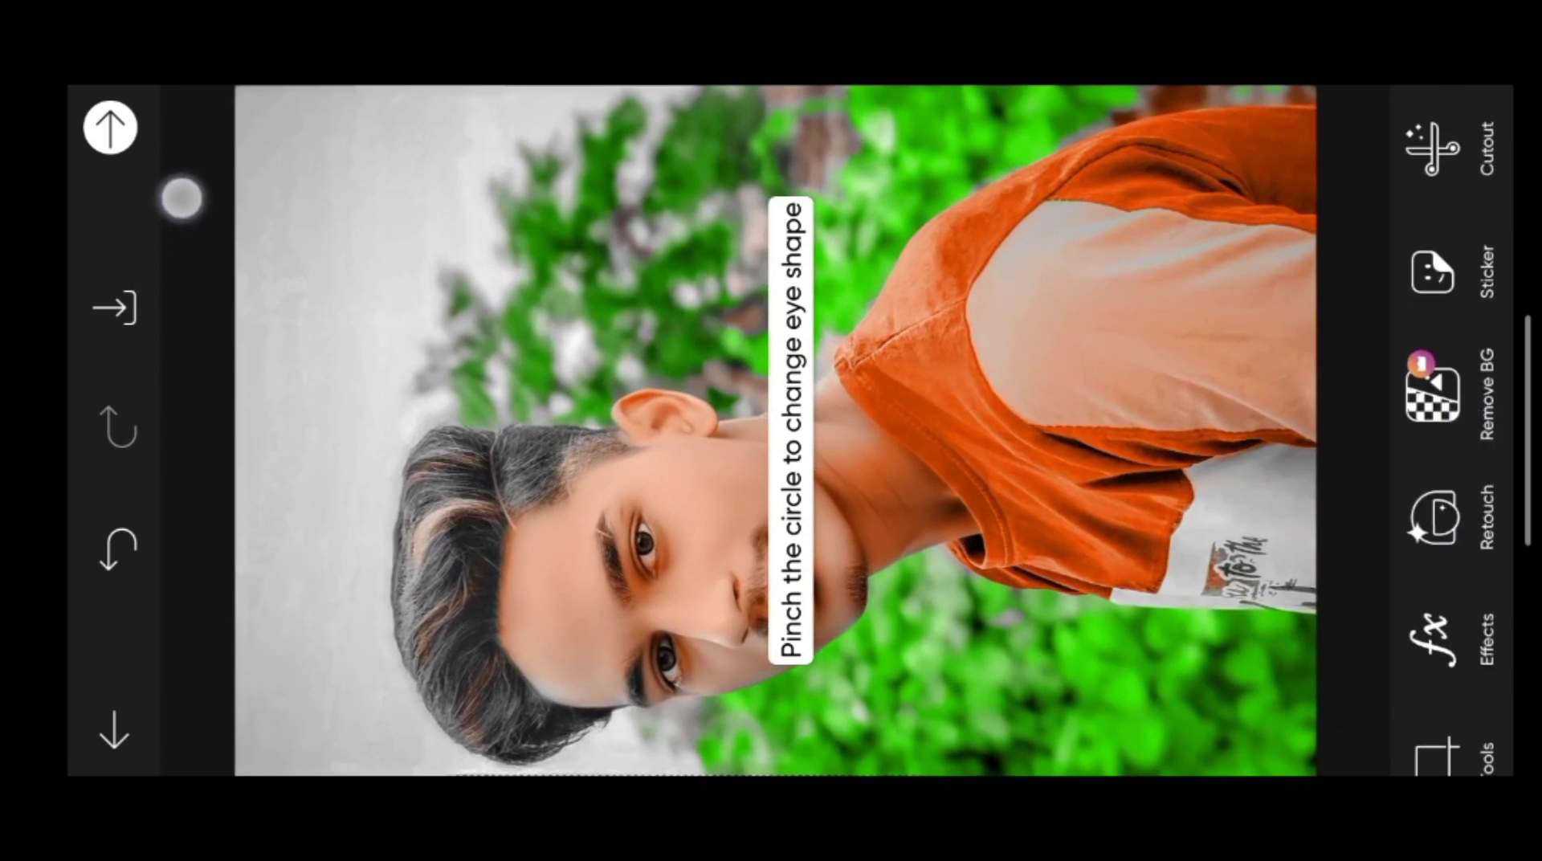
left_click(116, 309)
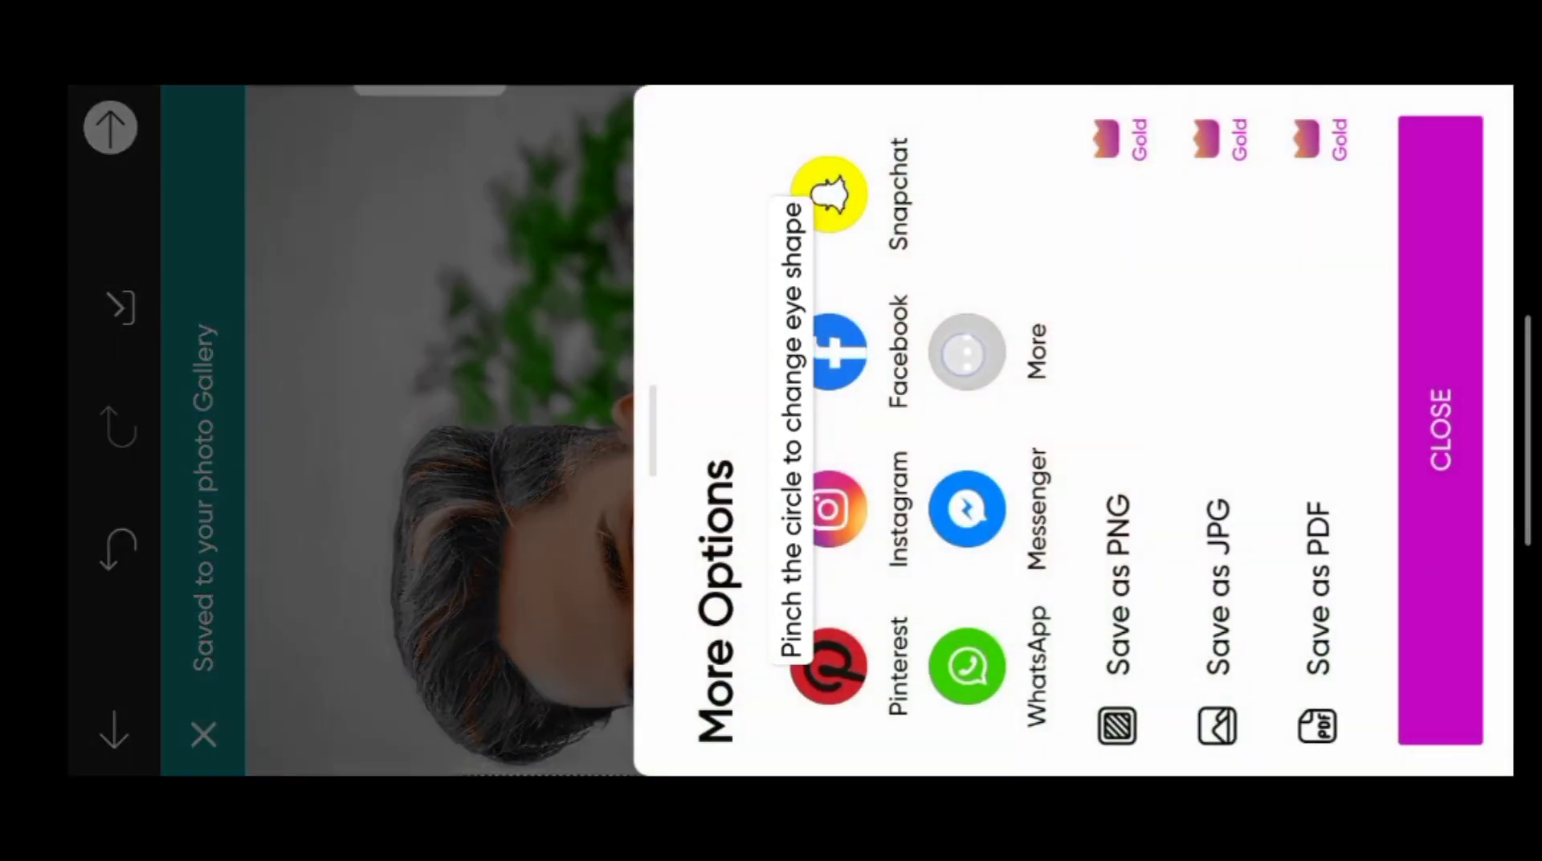
Send the saved JPEG to ToolWiz Photos through the system share sheet
left_click(967, 351)
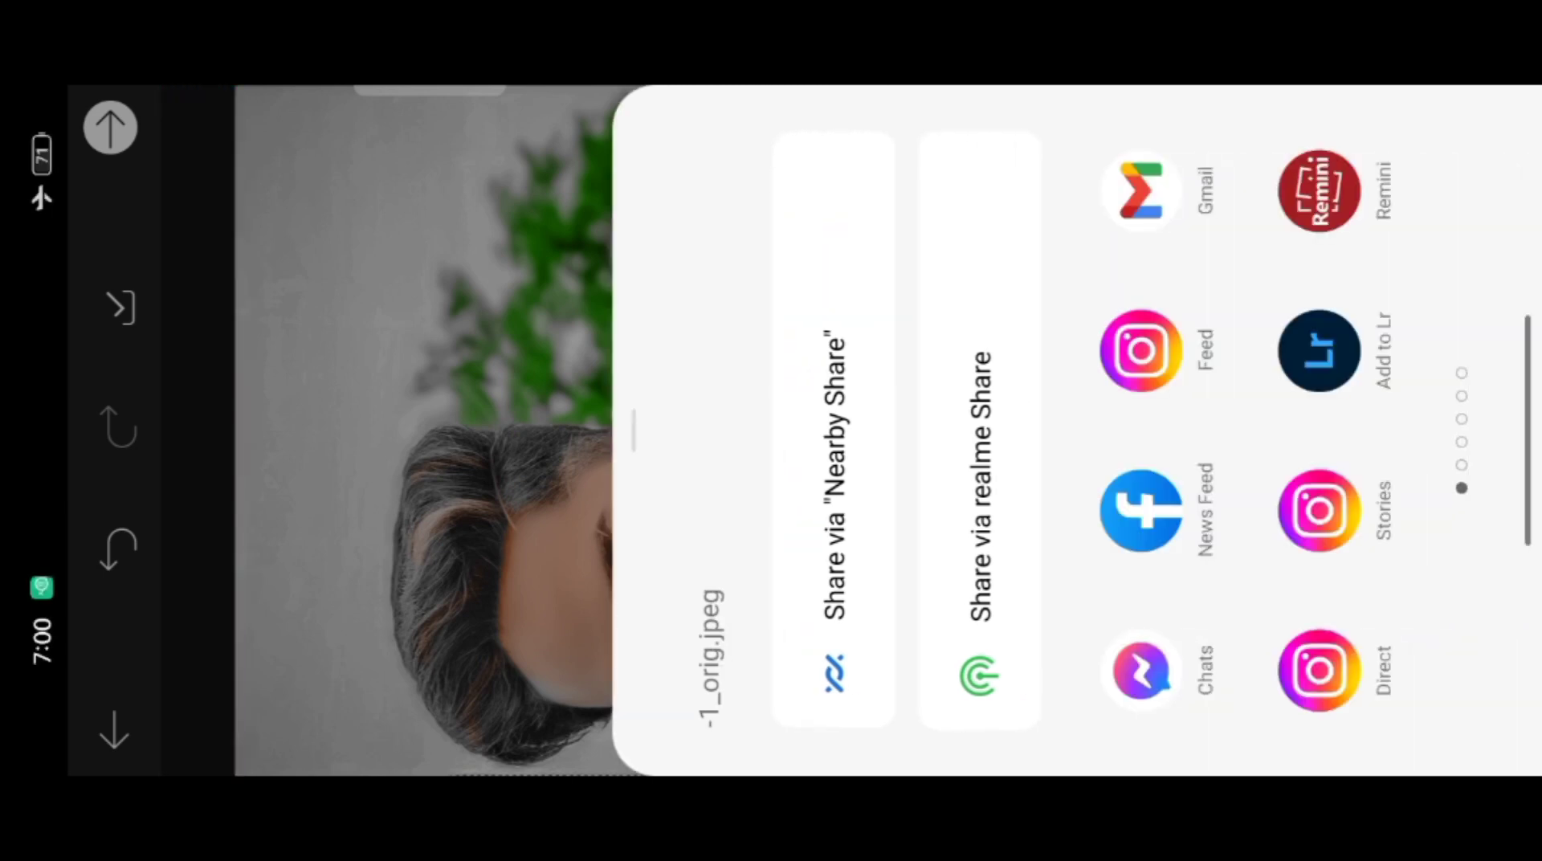
left_click_drag(1448, 542, 1446, 723)
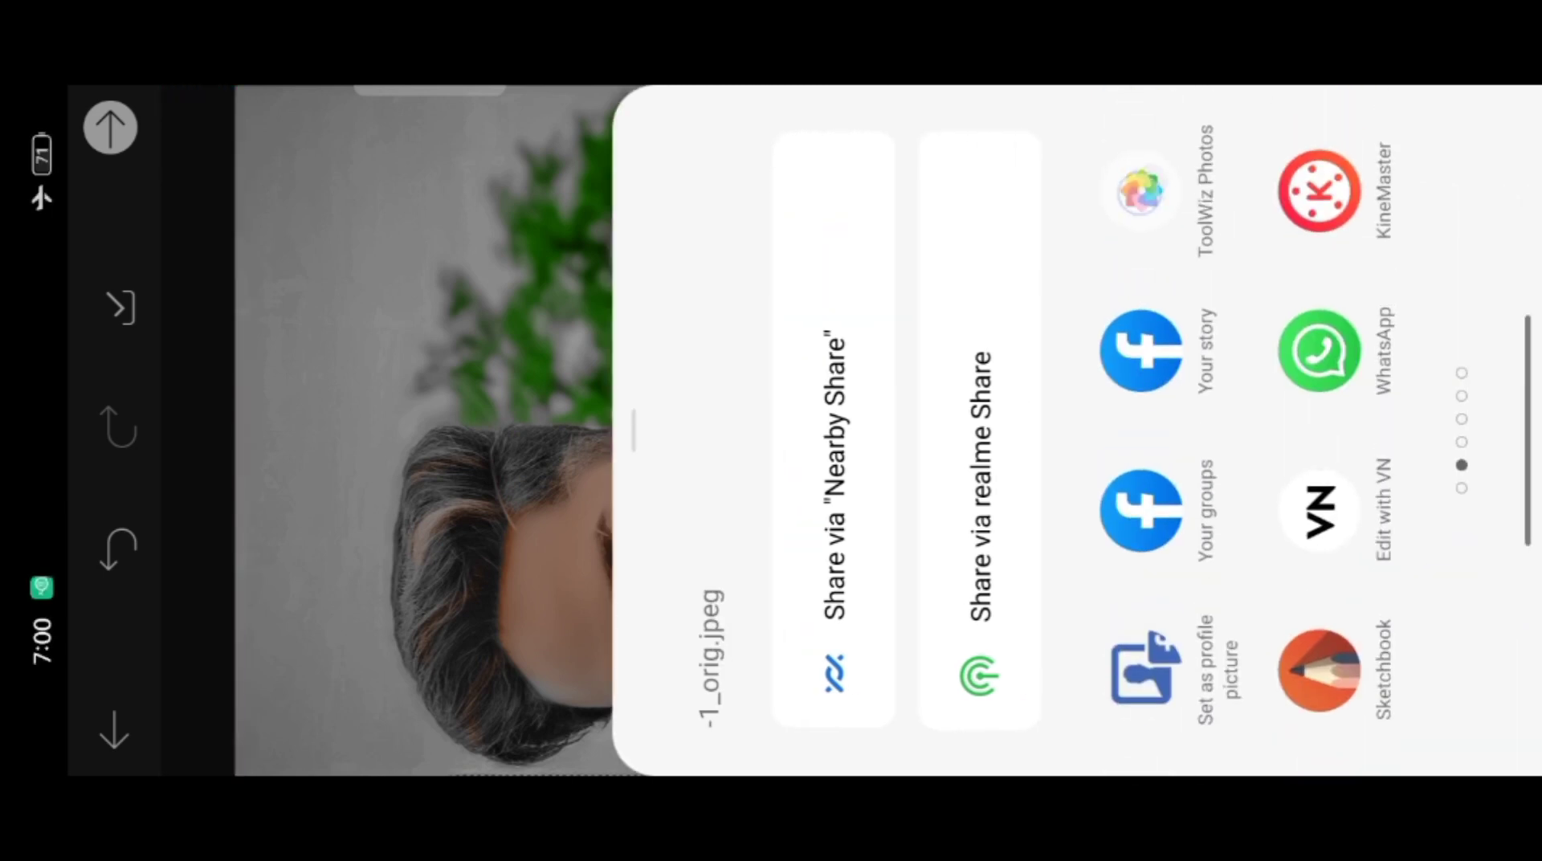
left_click(1140, 191)
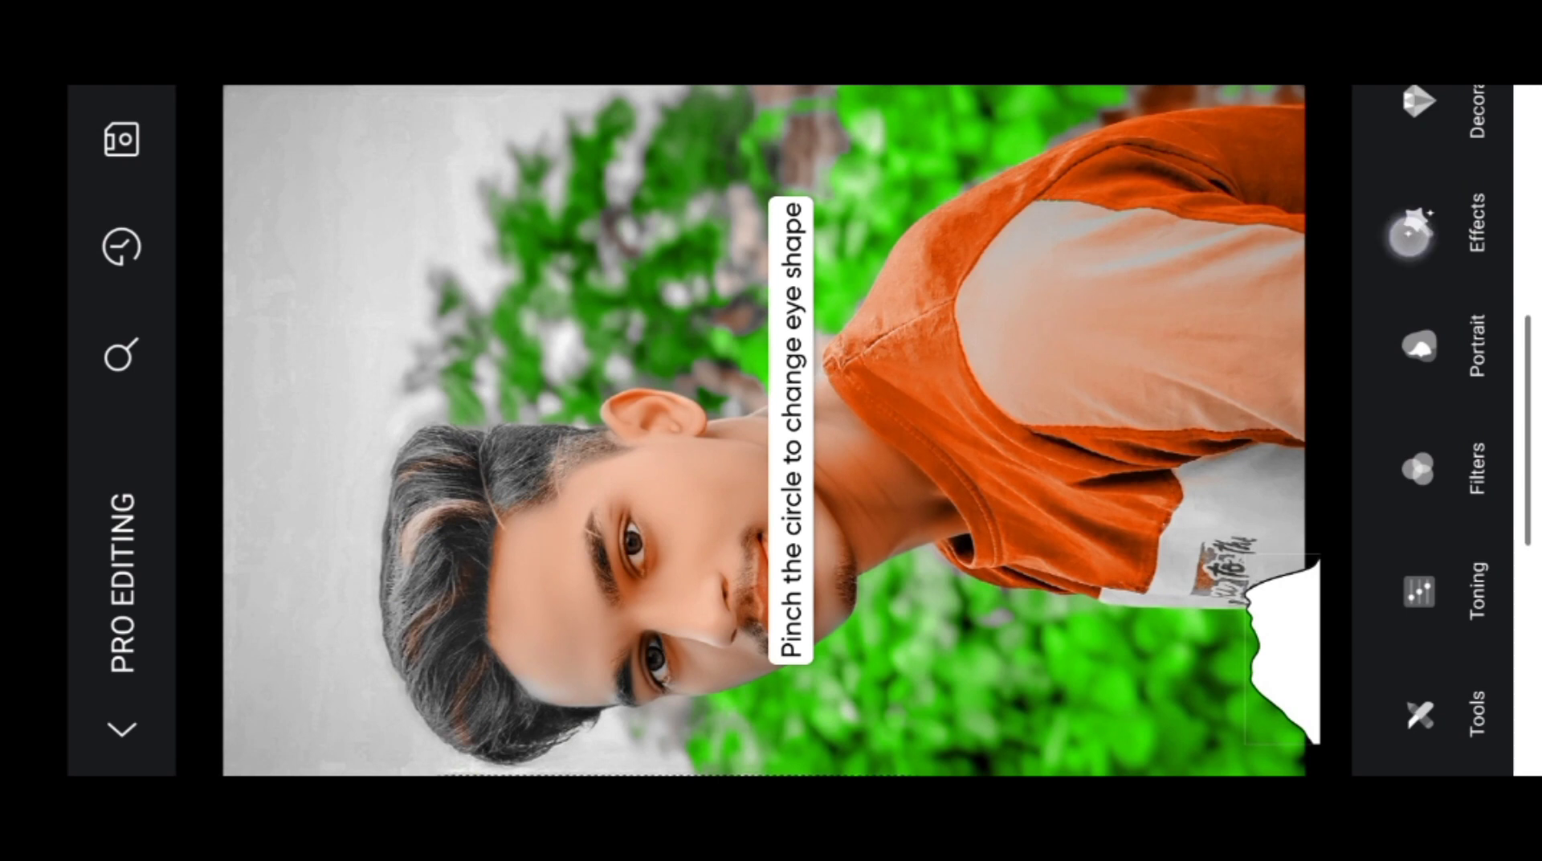
Choose the Soft Smudge effect and set its mask to Apply mode
left_click(1409, 235)
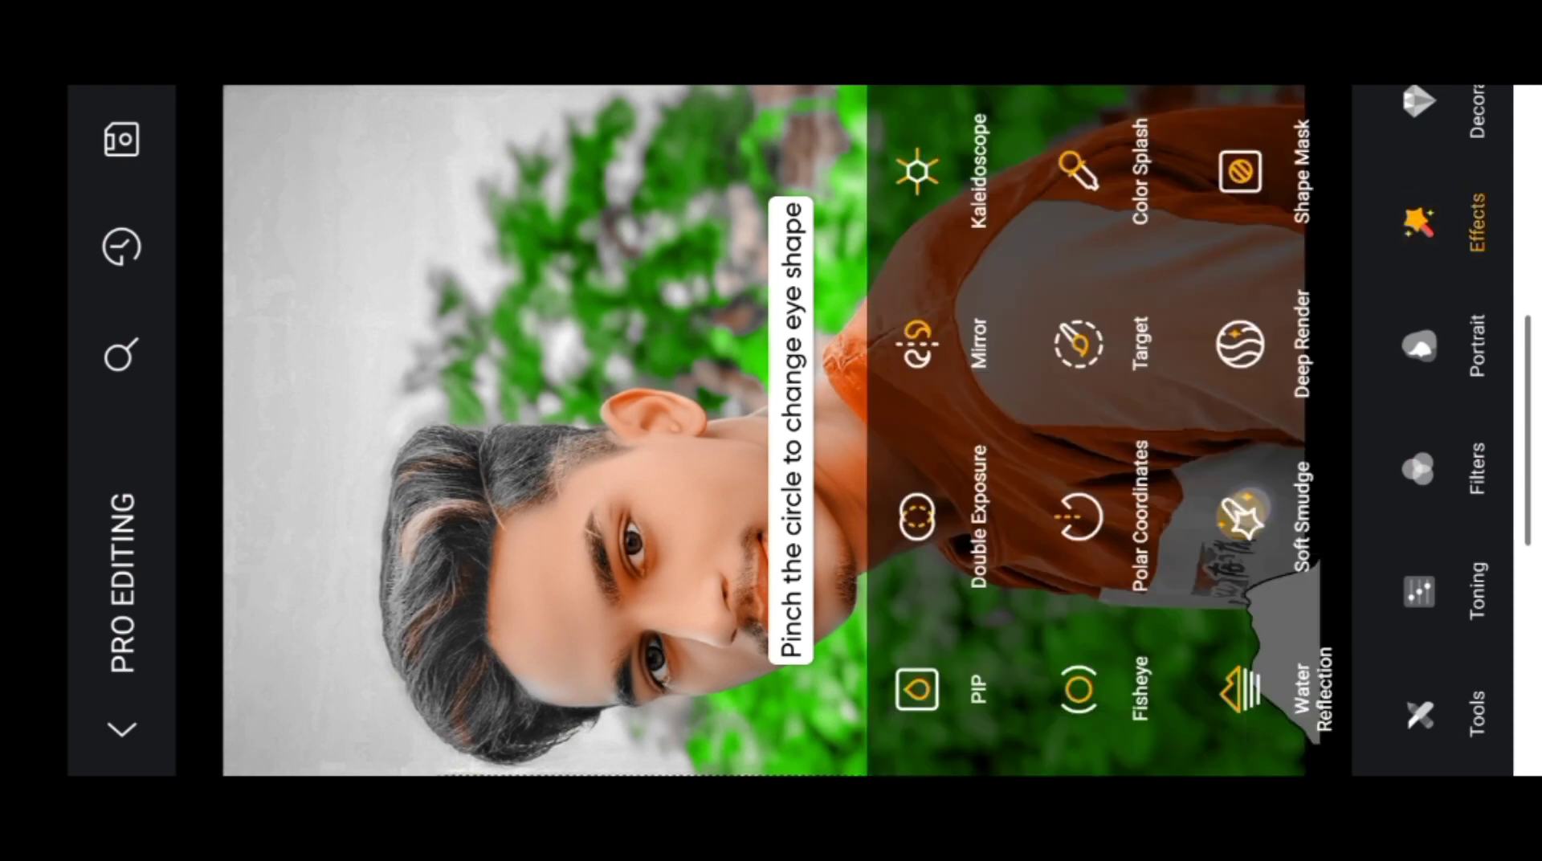
left_click(1243, 514)
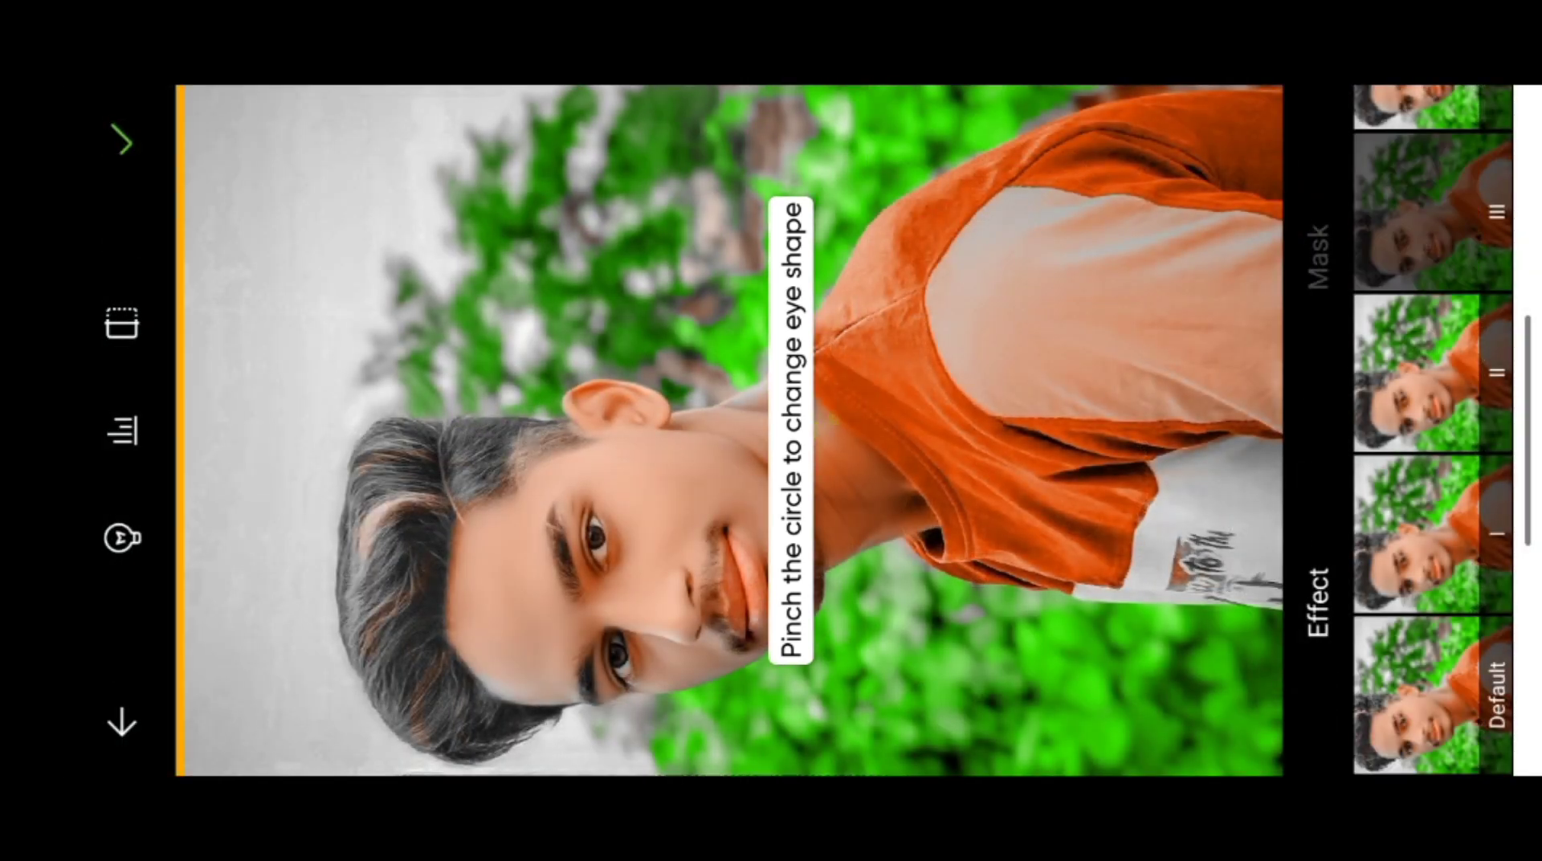
left_click(1317, 257)
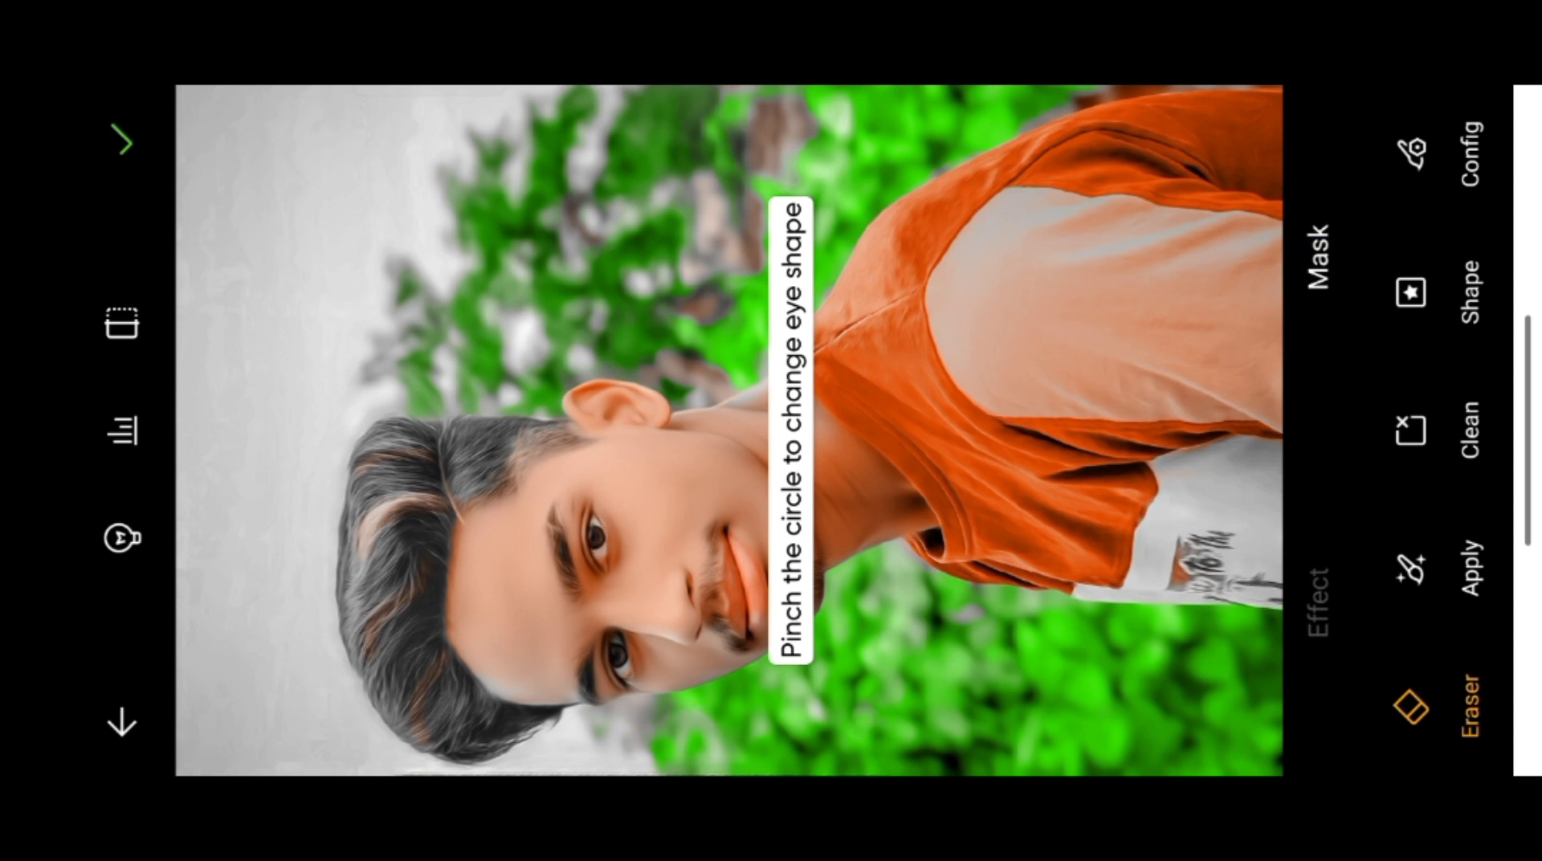
left_click(1411, 570)
Brush the smudge mask over the hair at the forehead, beside the eye and front strands
scroll(723, 430, "up", 5)
scroll(722, 429, "up", 3)
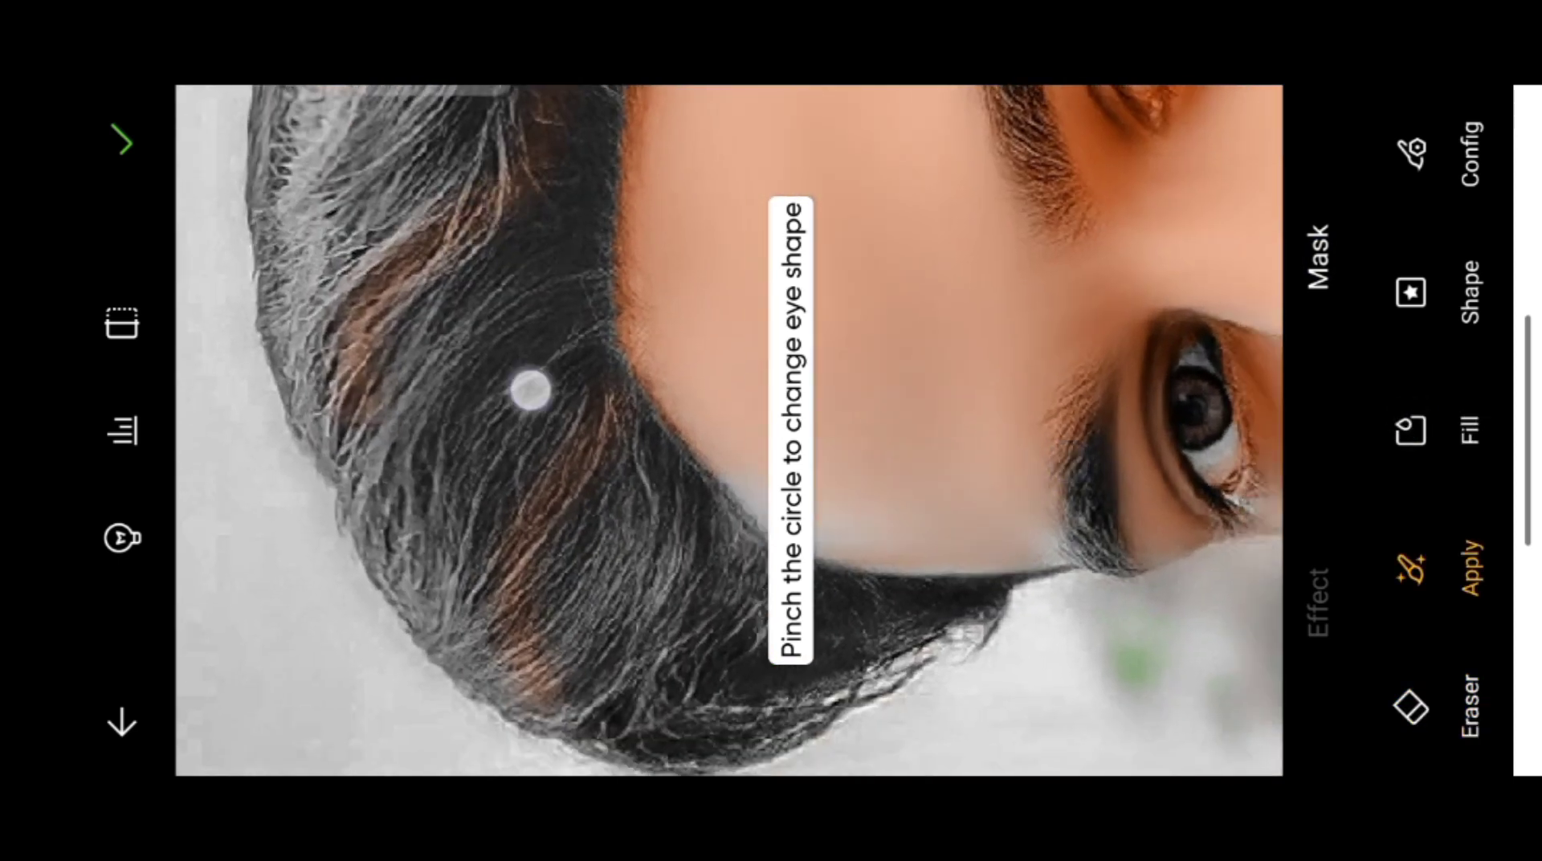
mouse_move(695, 567)
left_mouse_down()
mouse_move(638, 679)
mouse_move(375, 500)
mouse_move(558, 575)
left_mouse_up()
scroll(736, 554, "up", 2)
left_click_drag(735, 564, 661, 691)
scroll(722, 430, "up", 2)
scroll(722, 429, "up", 2)
mouse_move(428, 424)
left_mouse_down()
mouse_move(544, 495)
mouse_move(703, 559)
mouse_move(441, 629)
left_mouse_up()
scroll(790, 294, "up", 2)
scroll(697, 481, "up", 2)
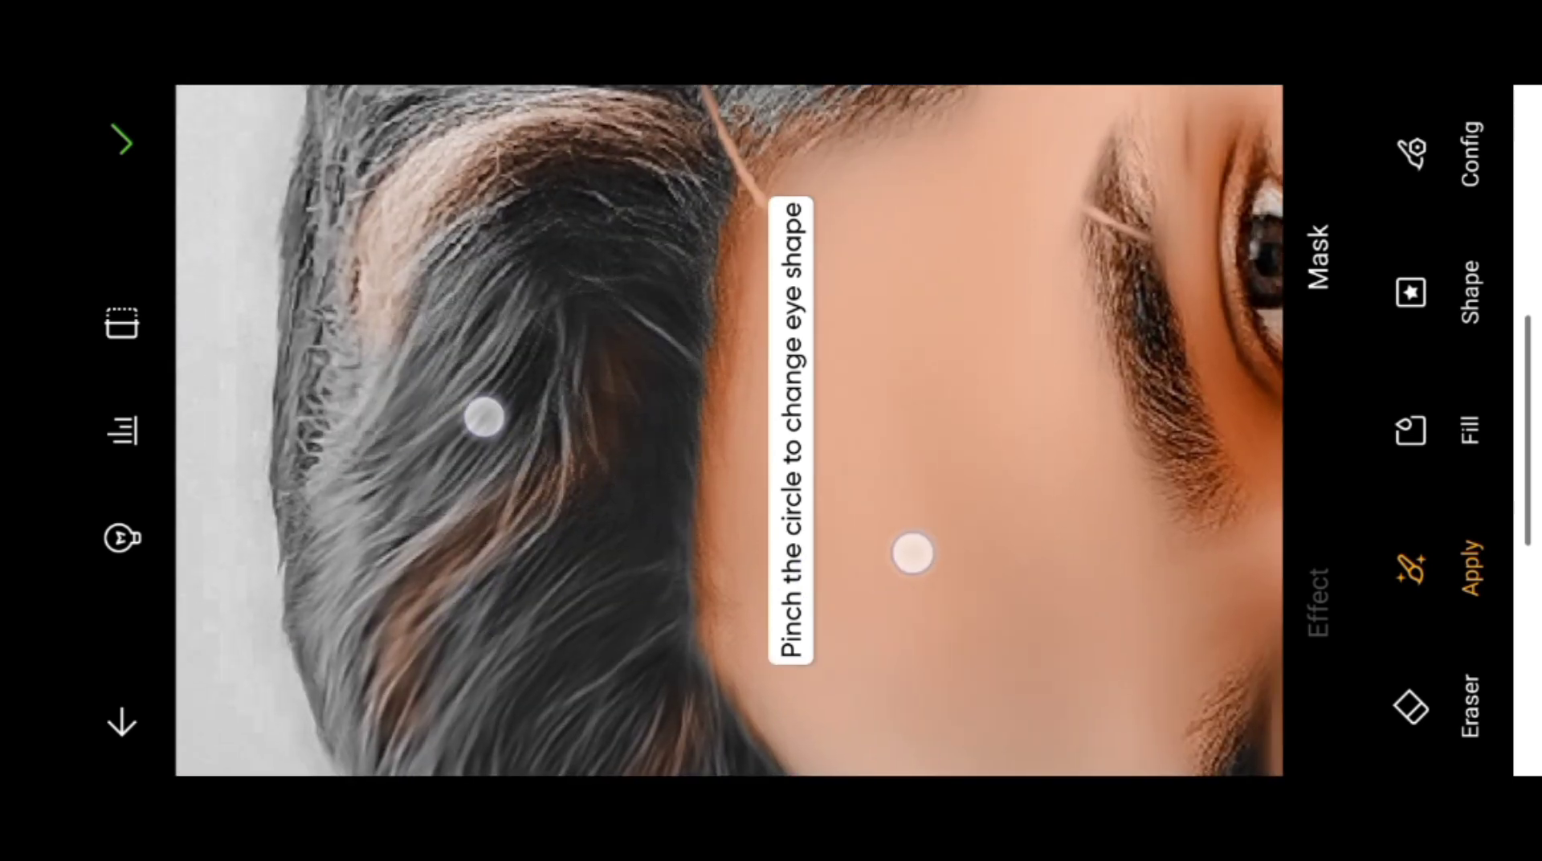
left_click_drag(544, 306, 452, 315)
scroll(723, 430, "up", 2)
left_click_drag(506, 417, 431, 418)
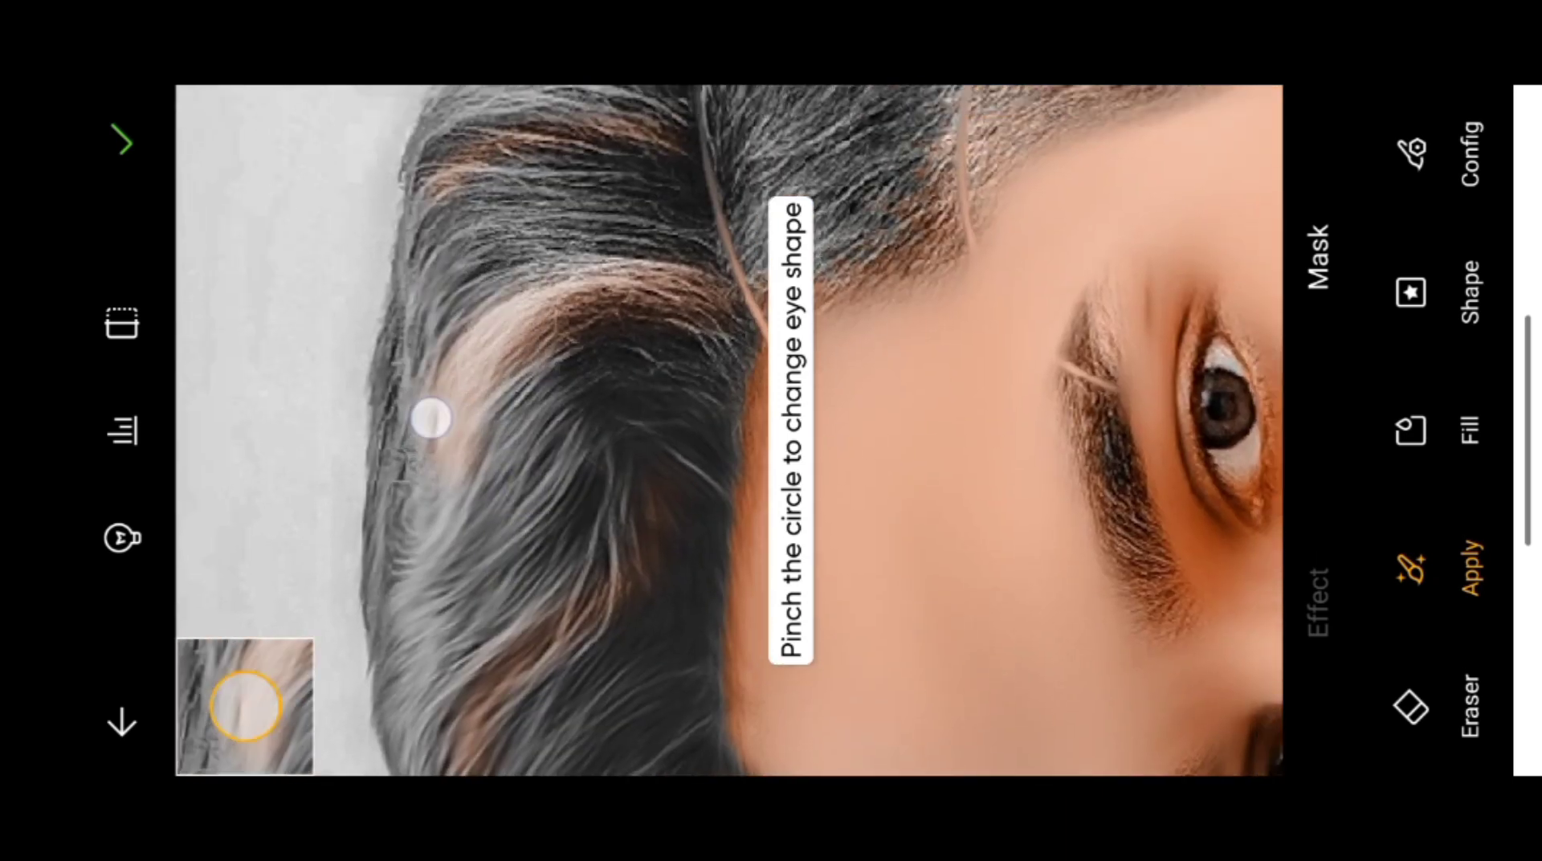
left_click_drag(514, 257, 623, 434)
Finish masking the remaining hair around the ear, then return to the Effect tab
scroll(668, 506, "up", 2)
mouse_move(667, 506)
left_mouse_down()
mouse_move(678, 313)
mouse_move(615, 250)
left_mouse_up()
scroll(782, 457, "up", 2)
scroll(781, 457, "up", 1)
left_click_drag(506, 370, 529, 446)
mouse_move(451, 307)
left_mouse_down()
mouse_move(523, 227)
mouse_move(651, 234)
mouse_move(661, 393)
left_mouse_up()
scroll(723, 430, "right", 3)
mouse_move(574, 374)
left_mouse_down()
mouse_move(629, 558)
mouse_move(733, 458)
left_mouse_up()
scroll(856, 578, "right", 2)
left_click_drag(453, 325, 546, 410)
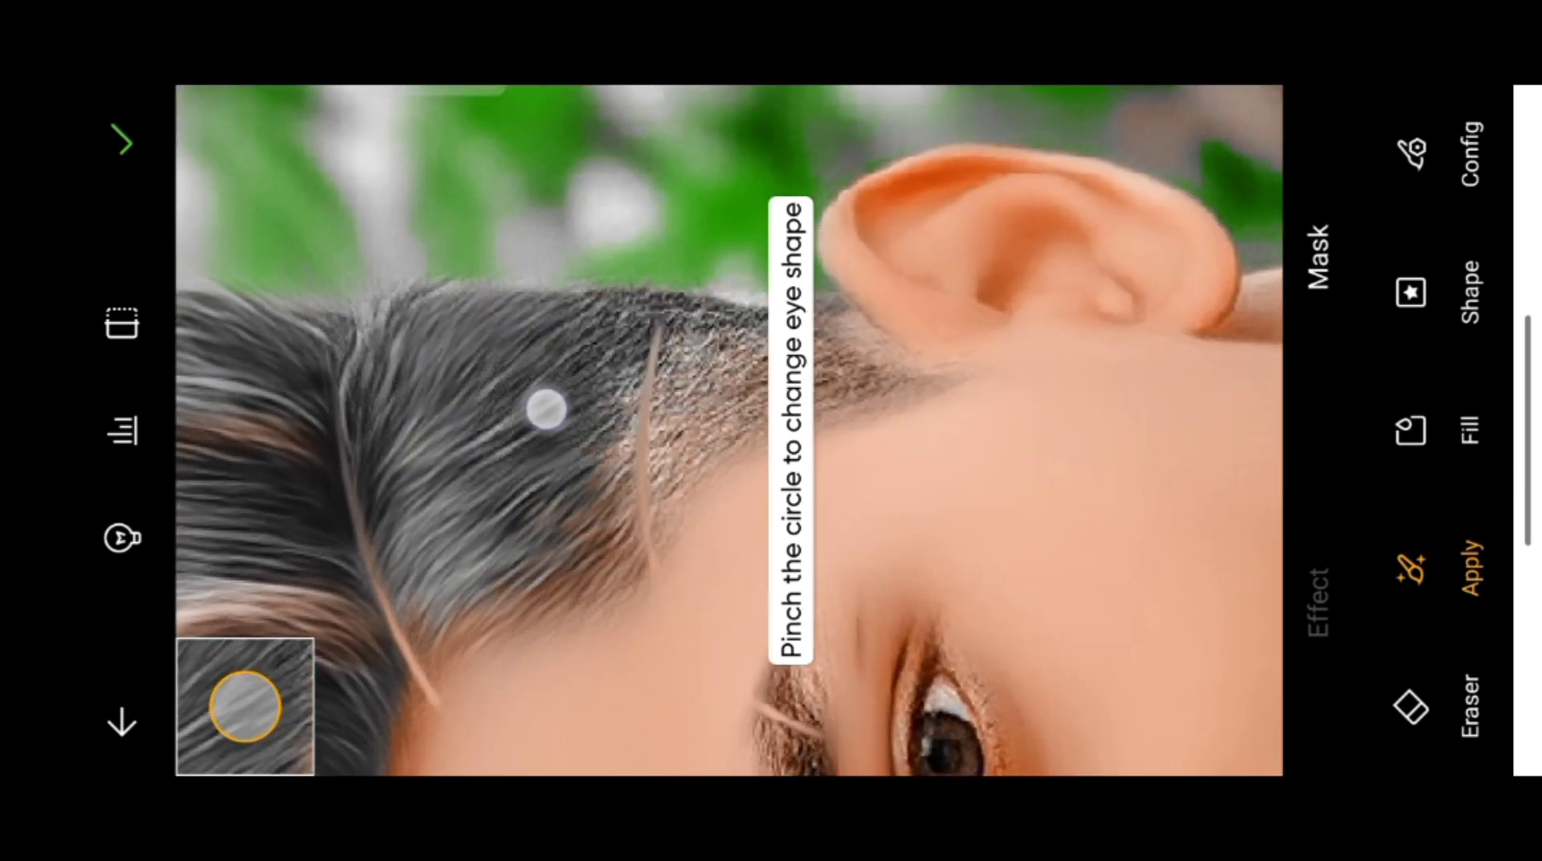
scroll(642, 432, "down", 3)
left_click_drag(640, 451, 636, 427)
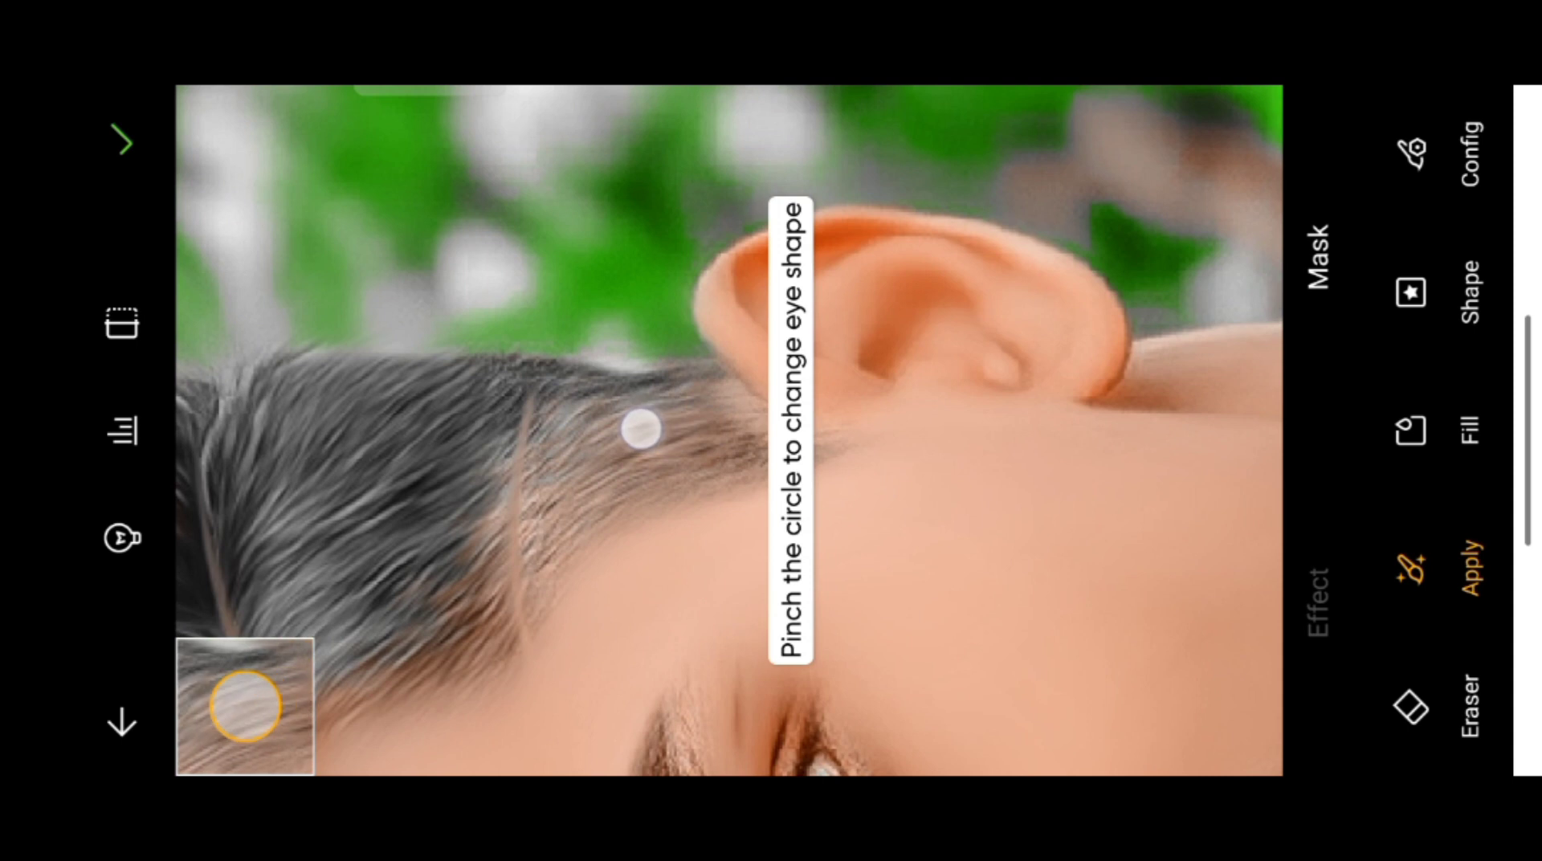
scroll(775, 371, "down", 2)
scroll(776, 371, "down", 3)
scroll(751, 396, "down", 2)
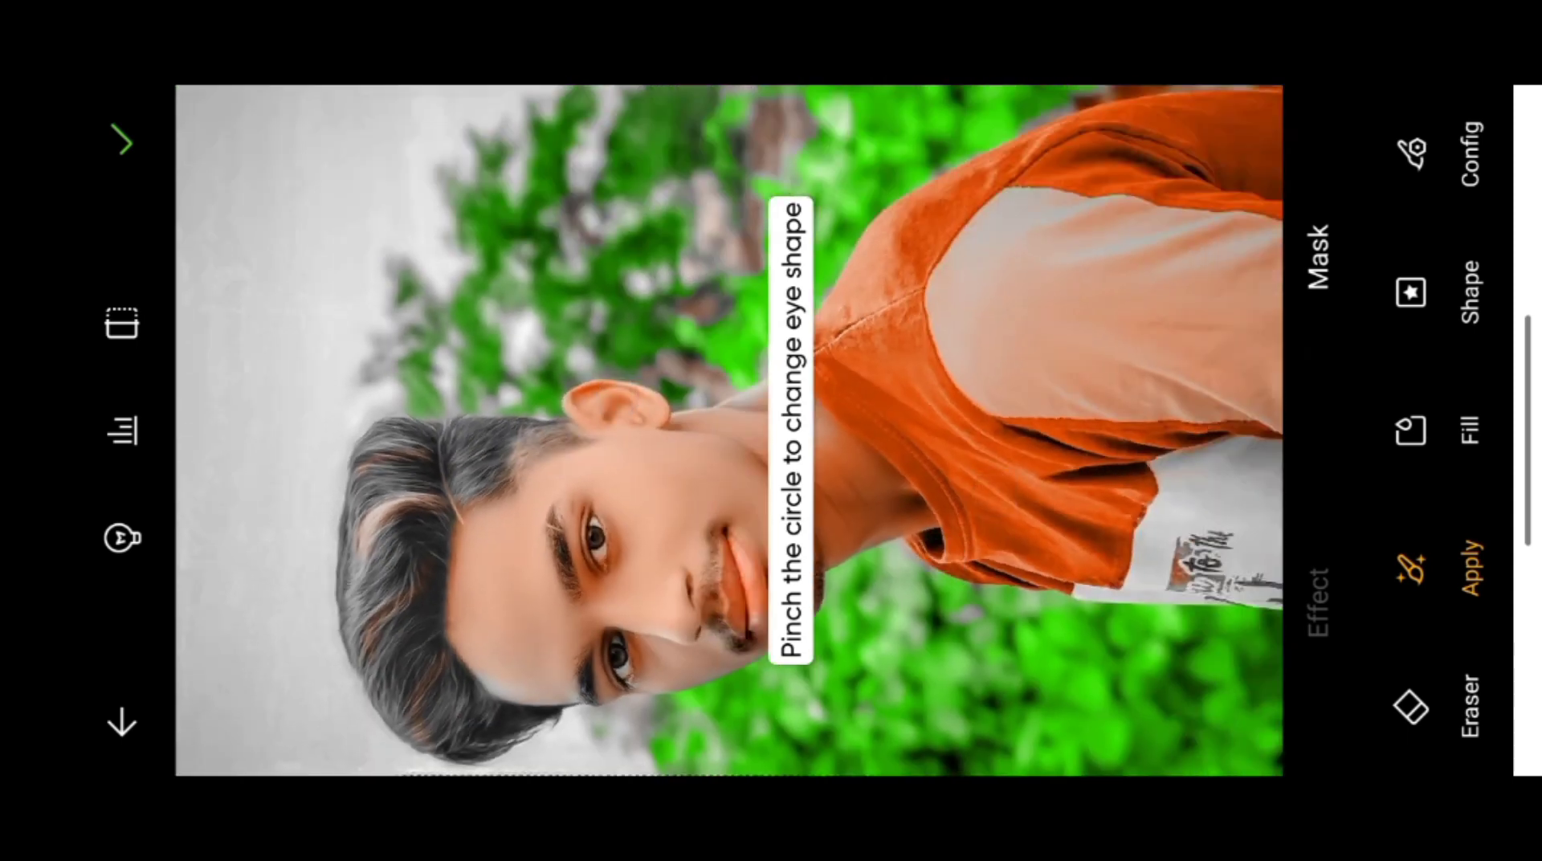
left_click(1317, 602)
Apply the Soft Smudge hair effect and bring up the JPG100 Picture Quality save prompt
left_click(122, 141)
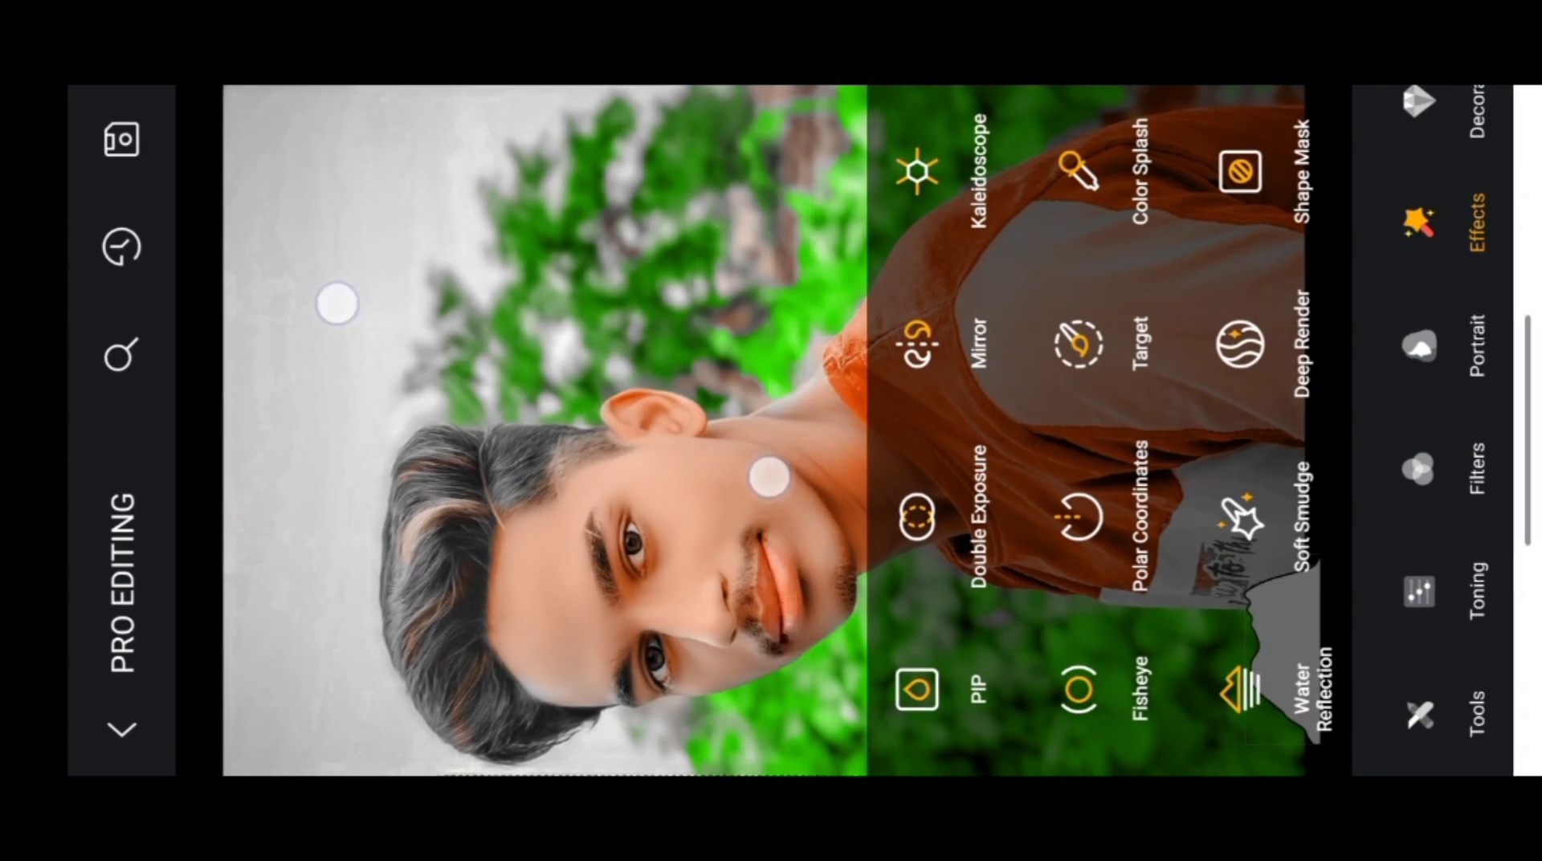
left_click(768, 477)
left_click(121, 139)
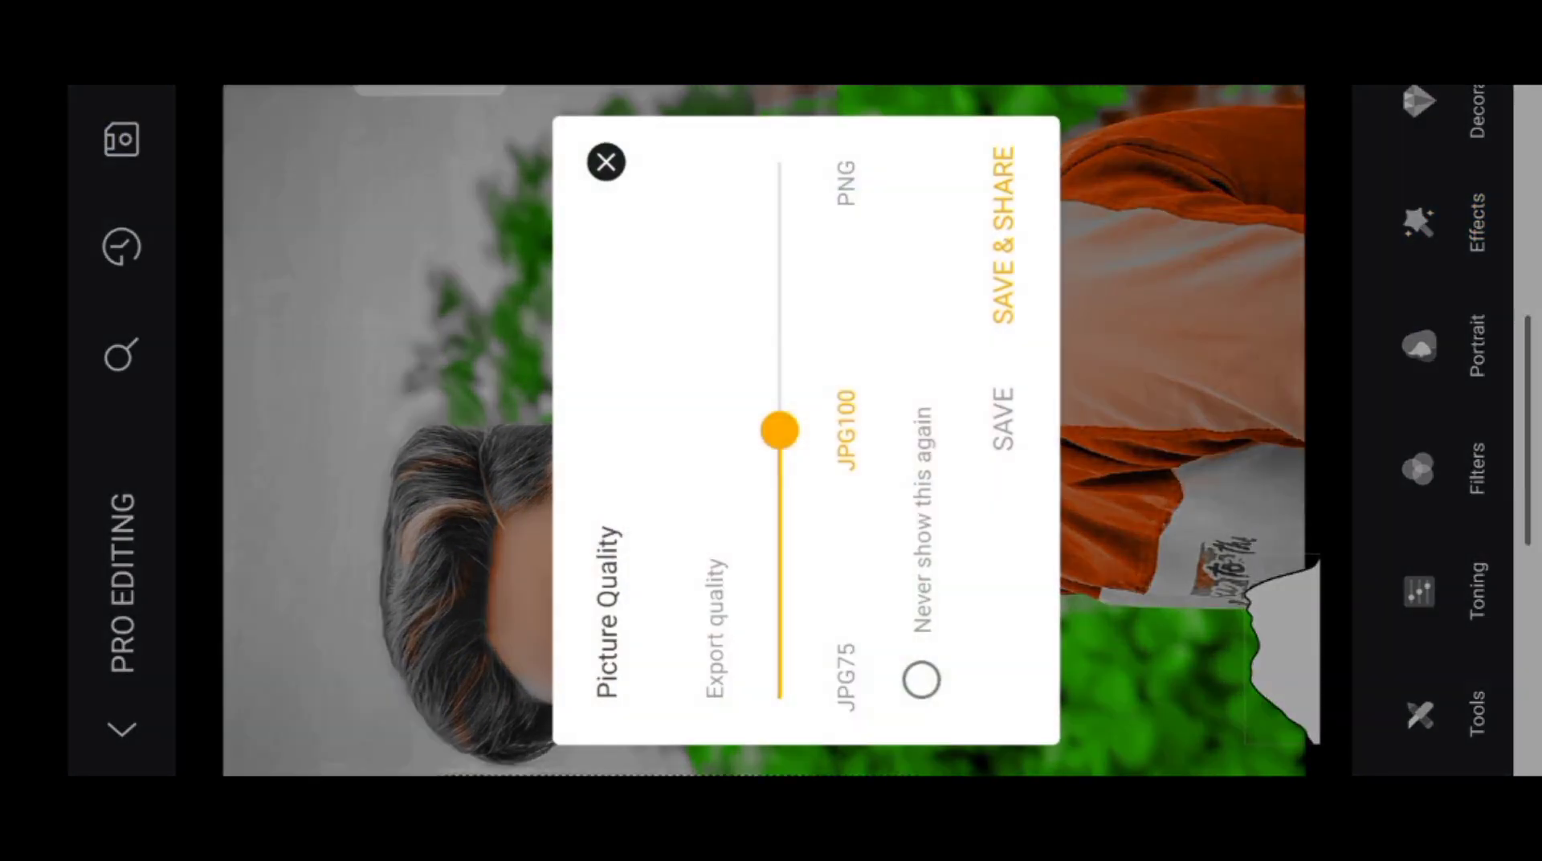